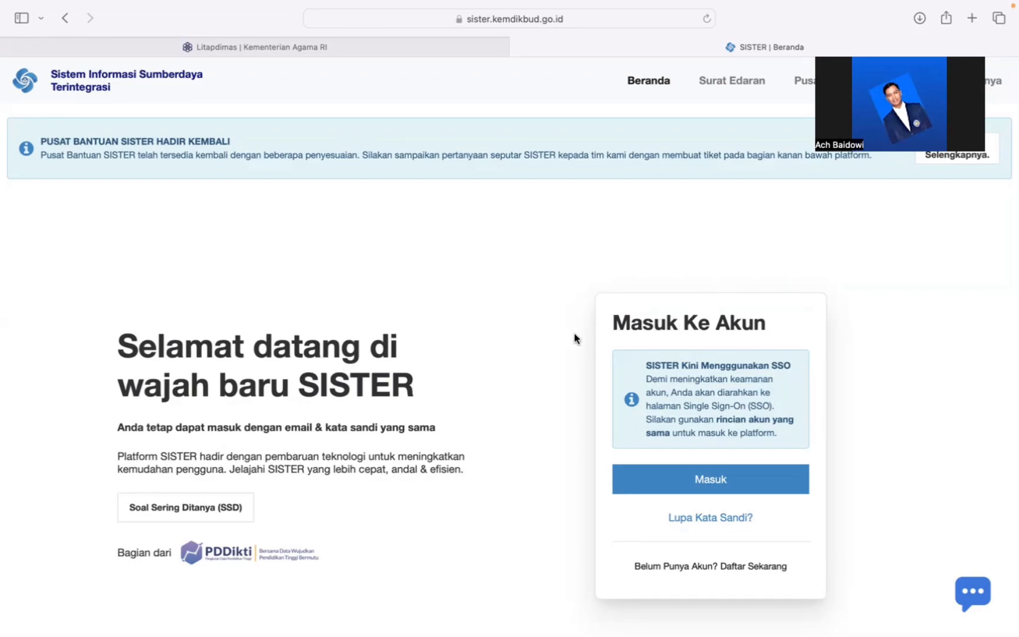
- Sign in to SISTER through the PDDIKTI single sign-on, filling in the saved account e-mail and password
click(716, 487)
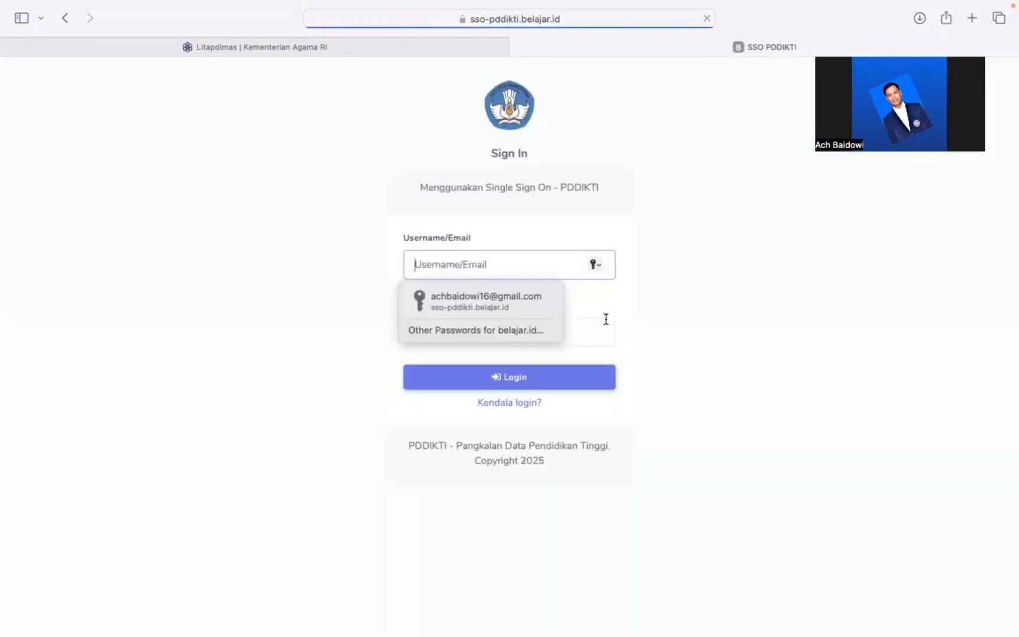
click(466, 303)
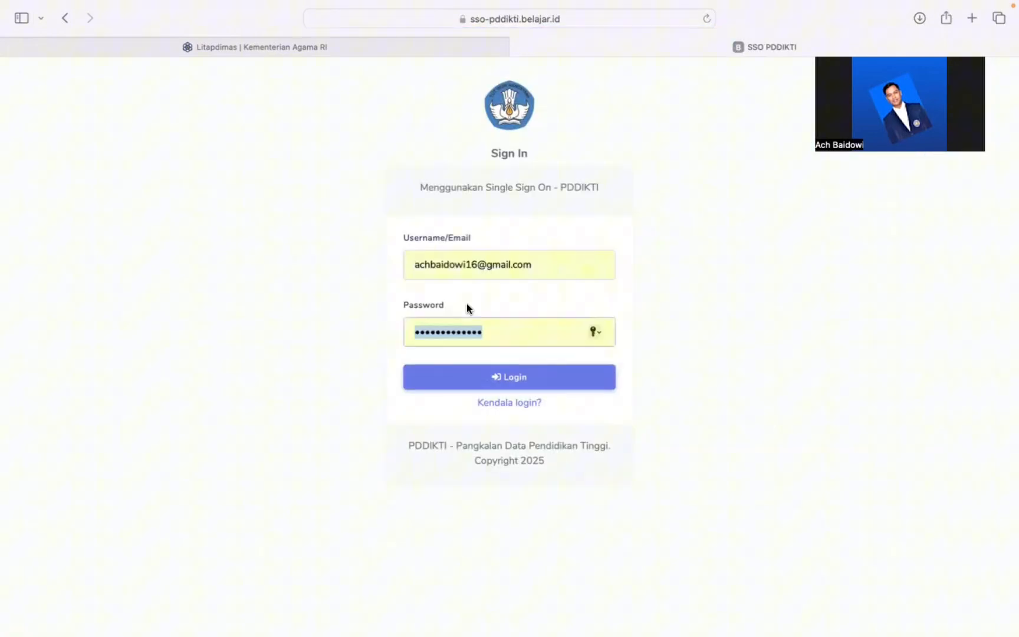
click(519, 378)
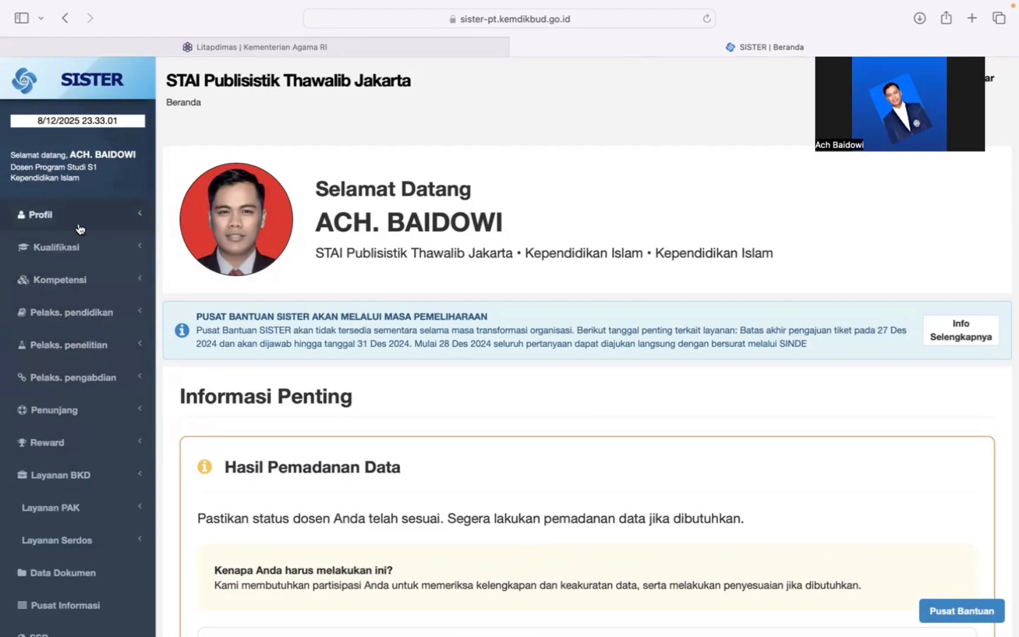
- Open the Penelitian list under Pelaks. penelitian and start adding a new research record
scroll(99, 578, down, 2)
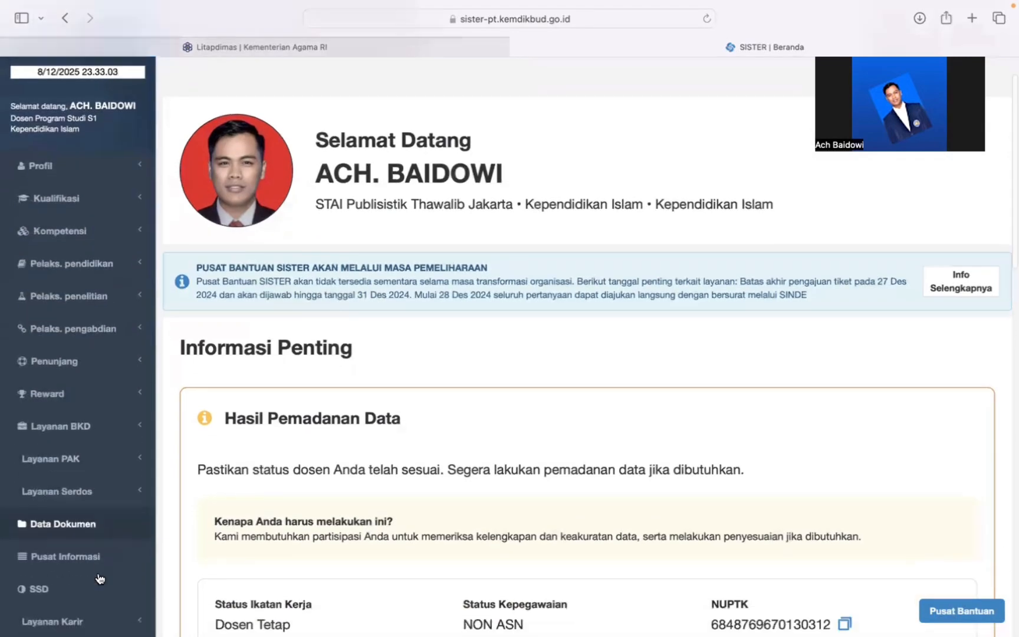
scroll(100, 578, down, 5)
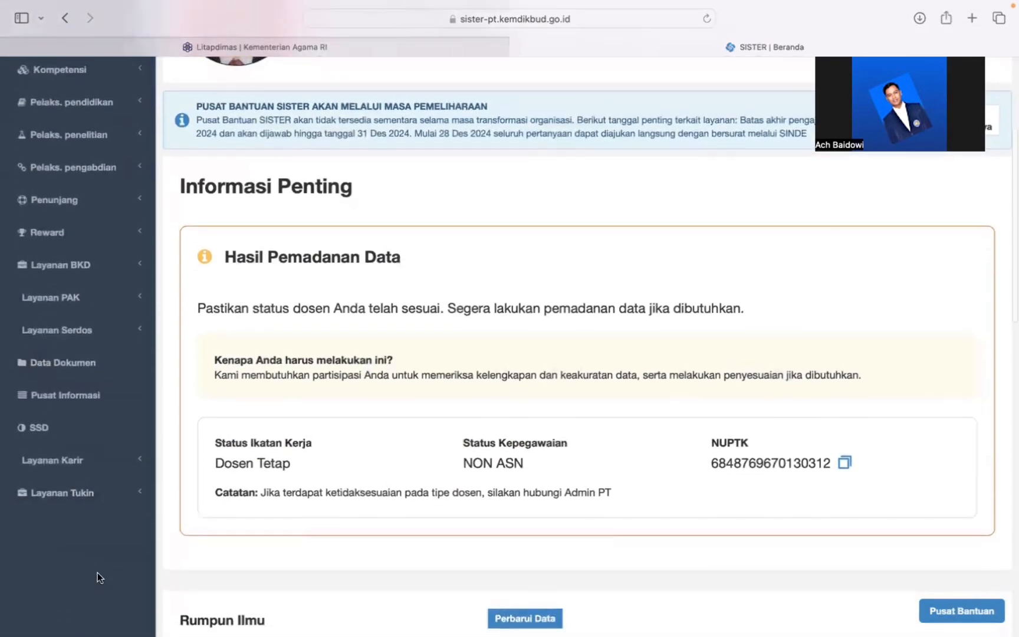
scroll(98, 578, up, 7)
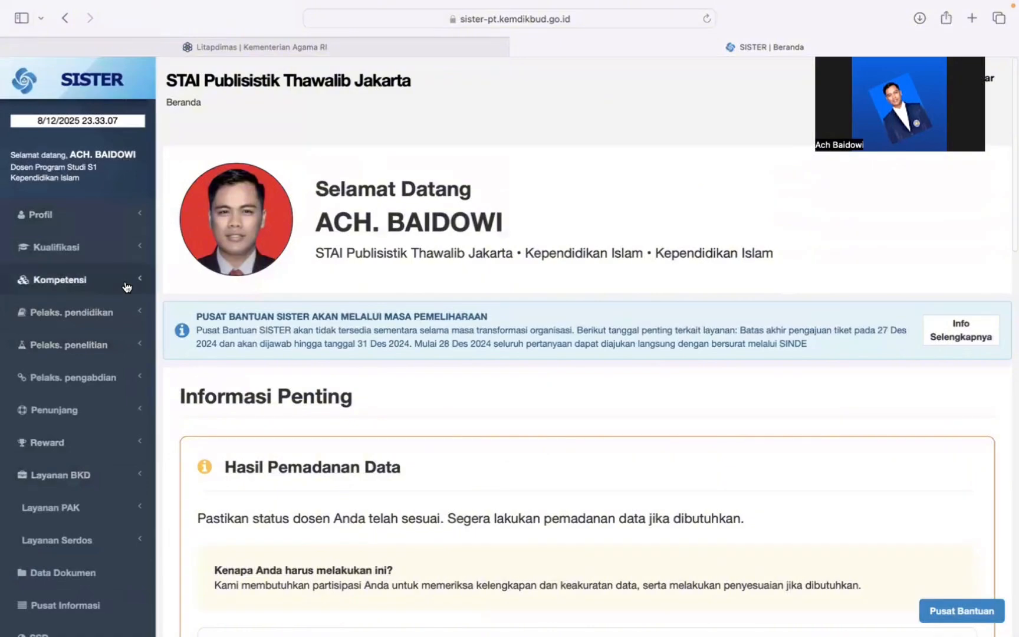
click(147, 348)
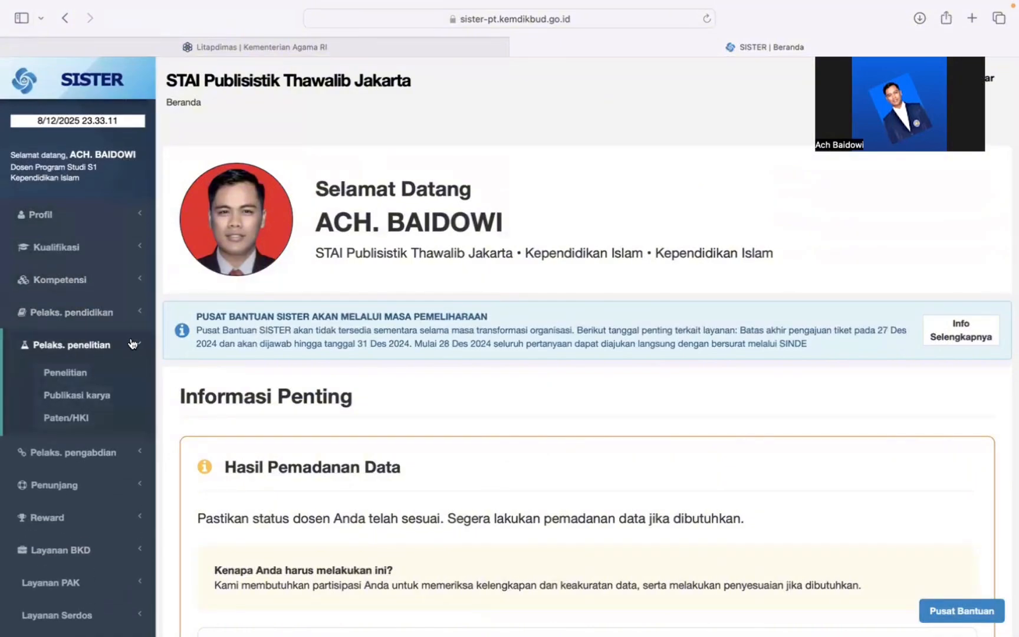
click(153, 352)
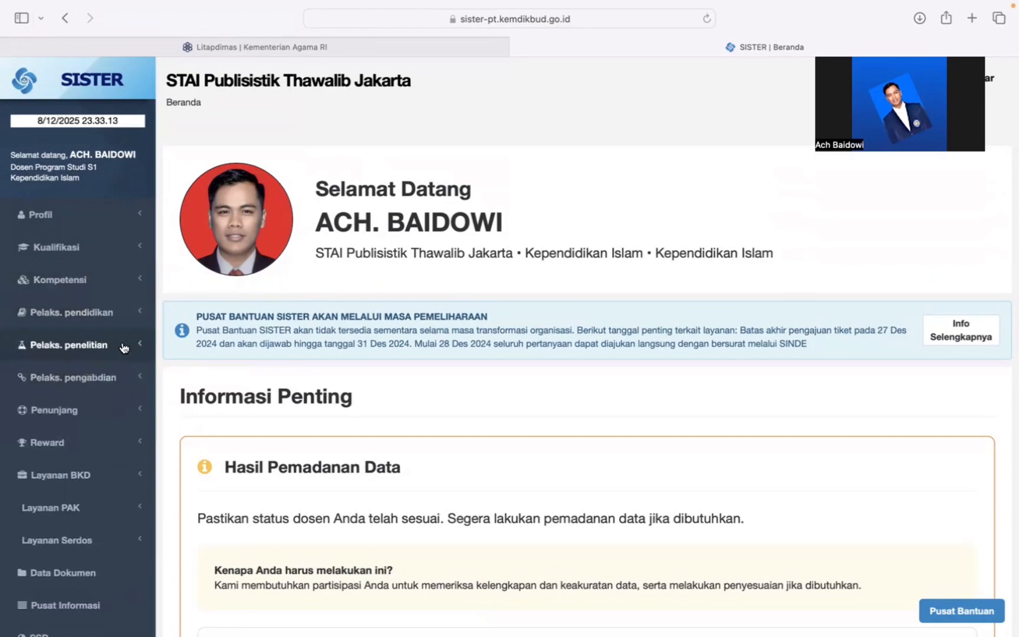
click(124, 348)
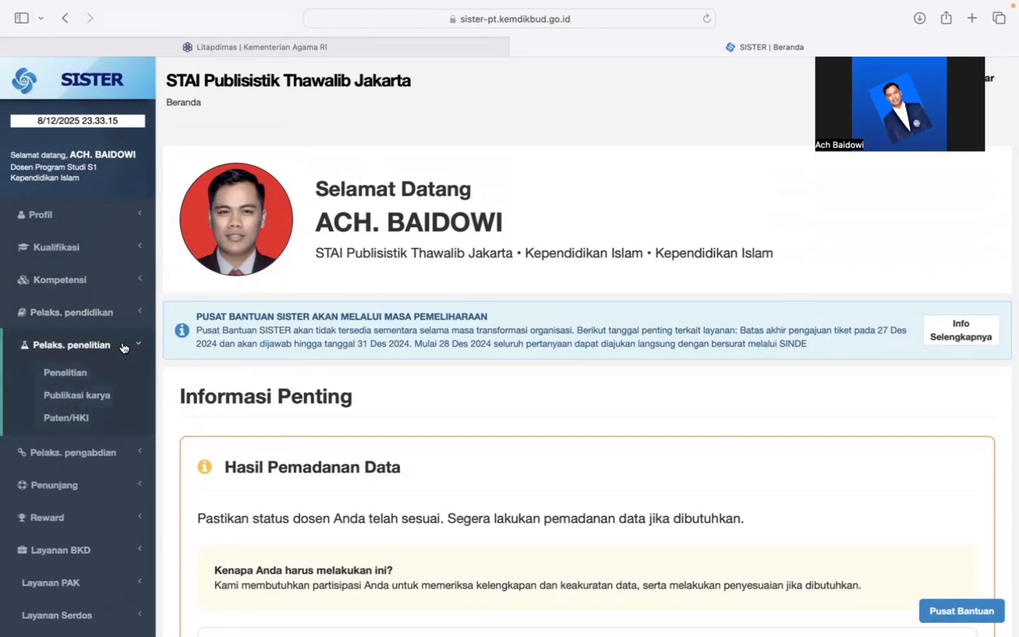
click(66, 373)
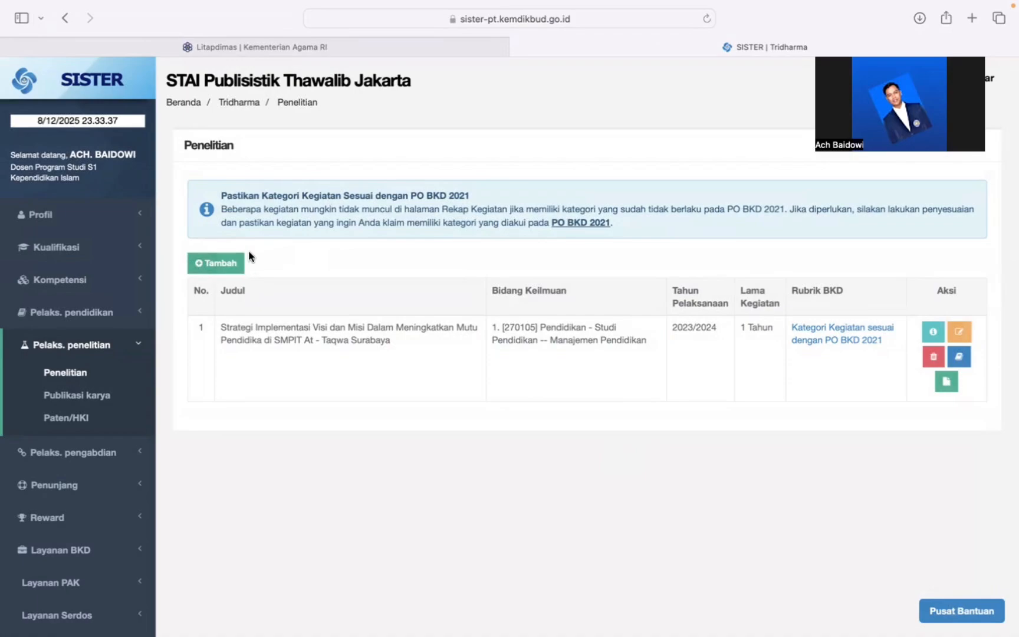
click(208, 267)
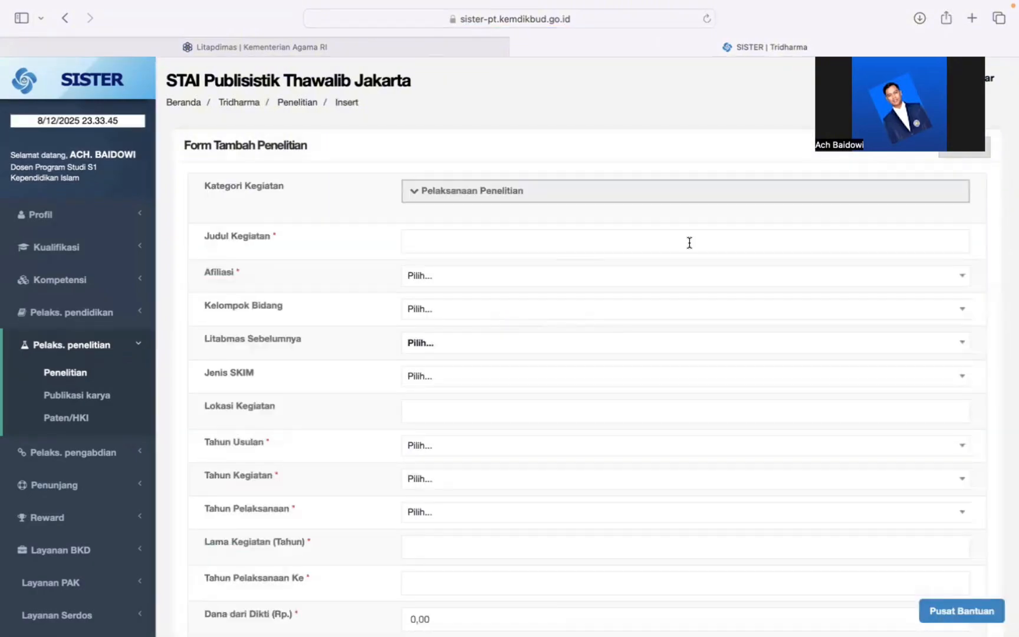
- Look through the whole Form Tambah Penelitian, from the activity details to document upload and the lecturer and student member sections
scroll(668, 364, down, 2)
scroll(669, 364, down, 10)
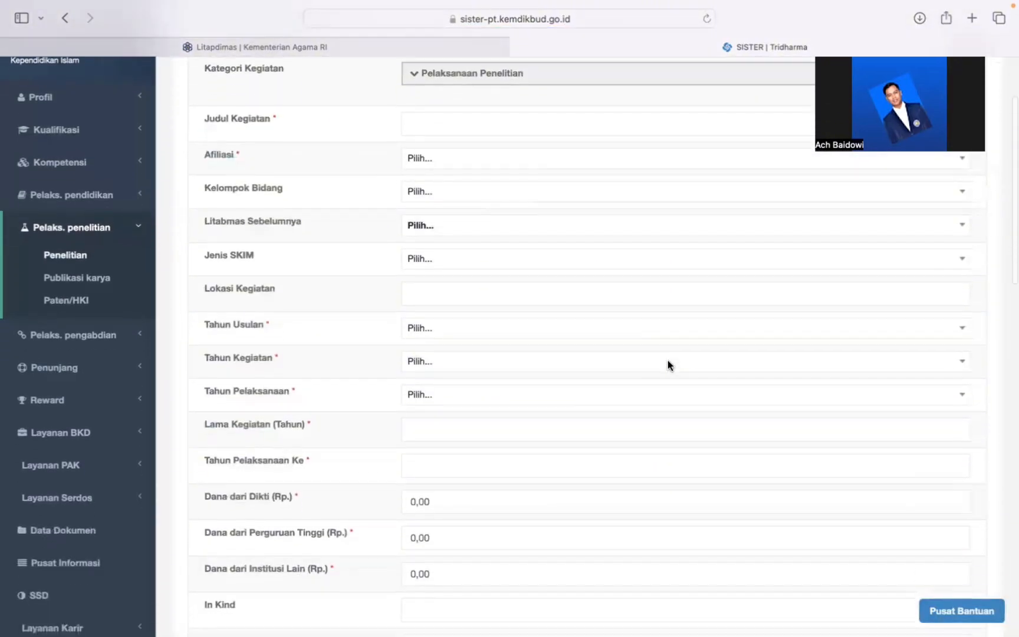
scroll(668, 360, down, 1)
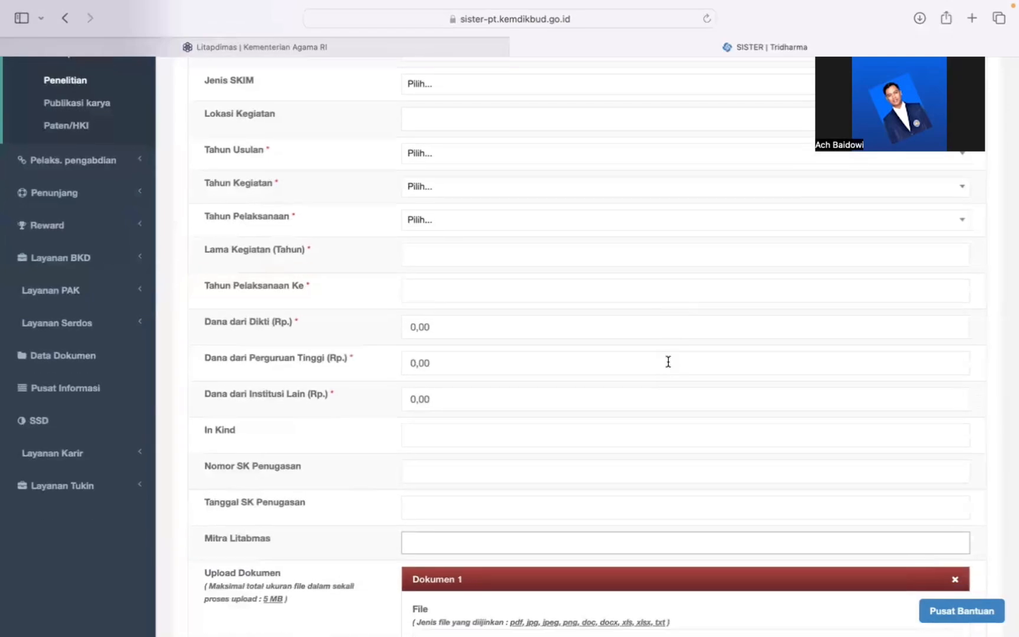
scroll(668, 360, up, 12)
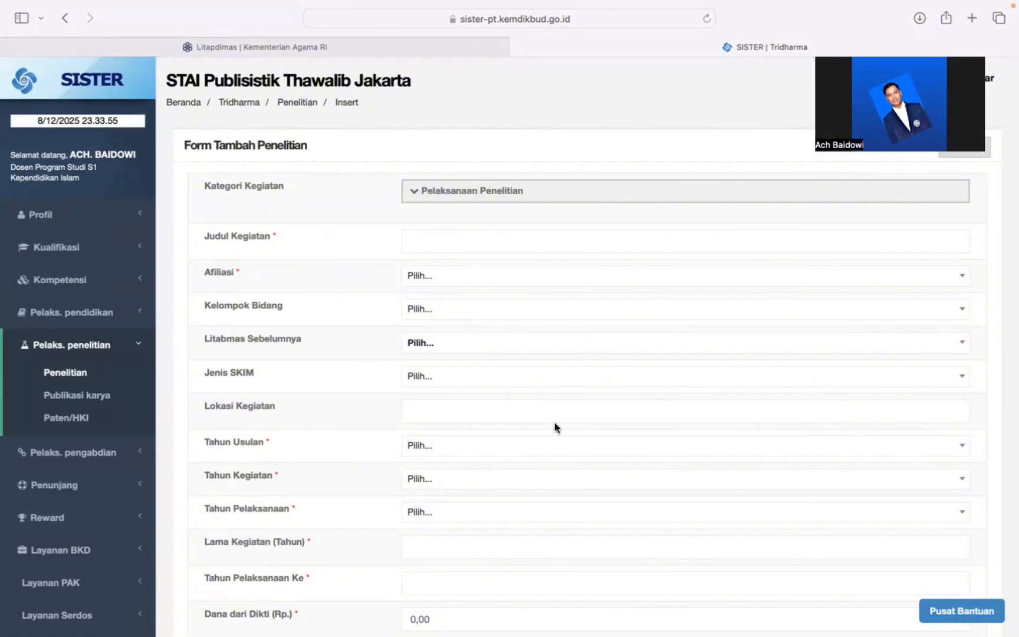
scroll(555, 422, down, 3)
scroll(556, 429, down, 5)
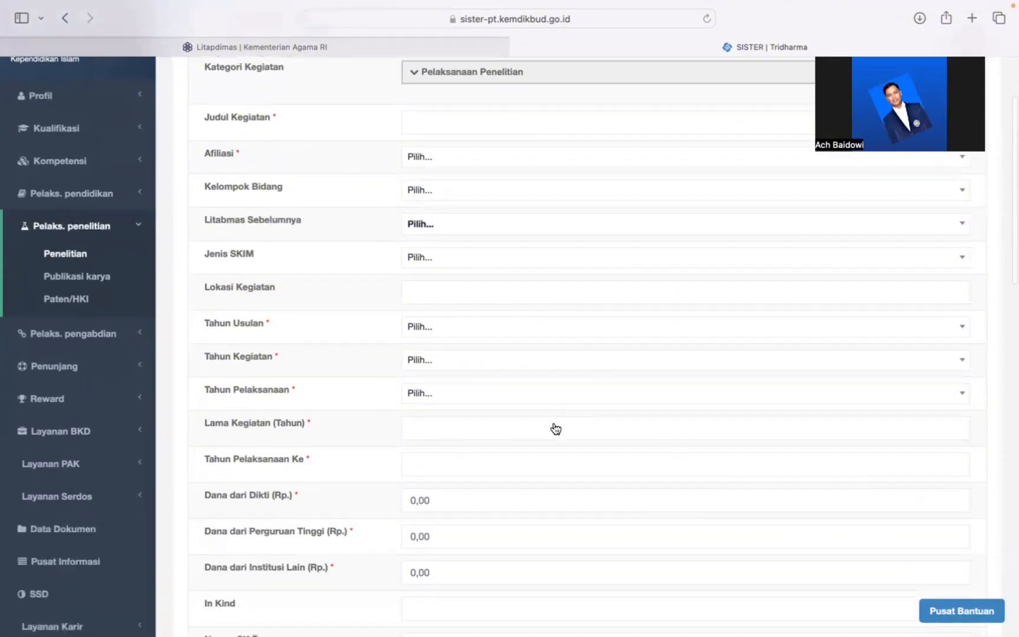
scroll(555, 424, down, 4)
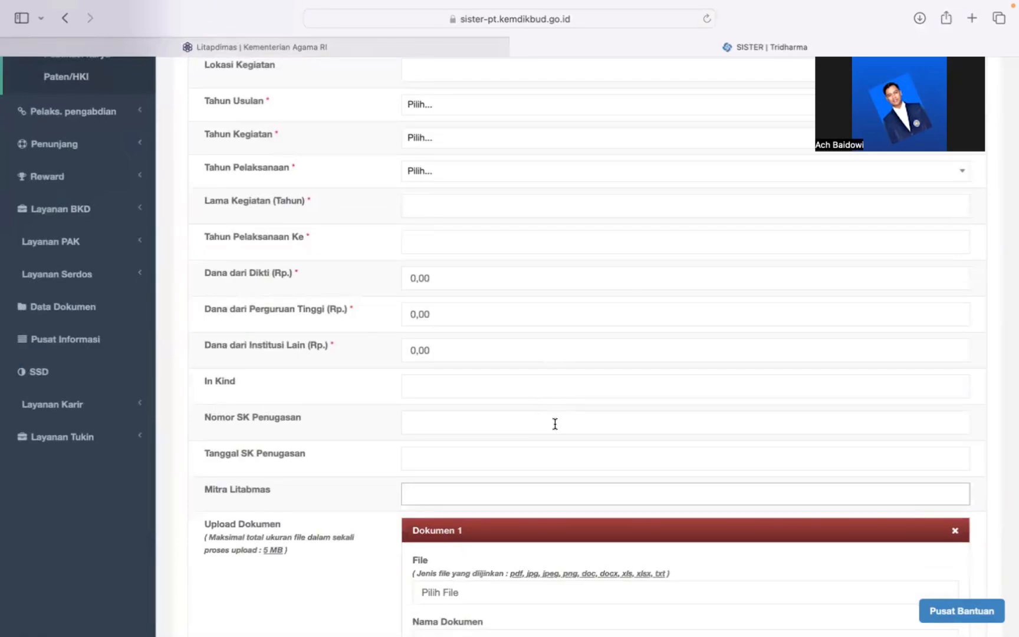
scroll(554, 423, down, 12)
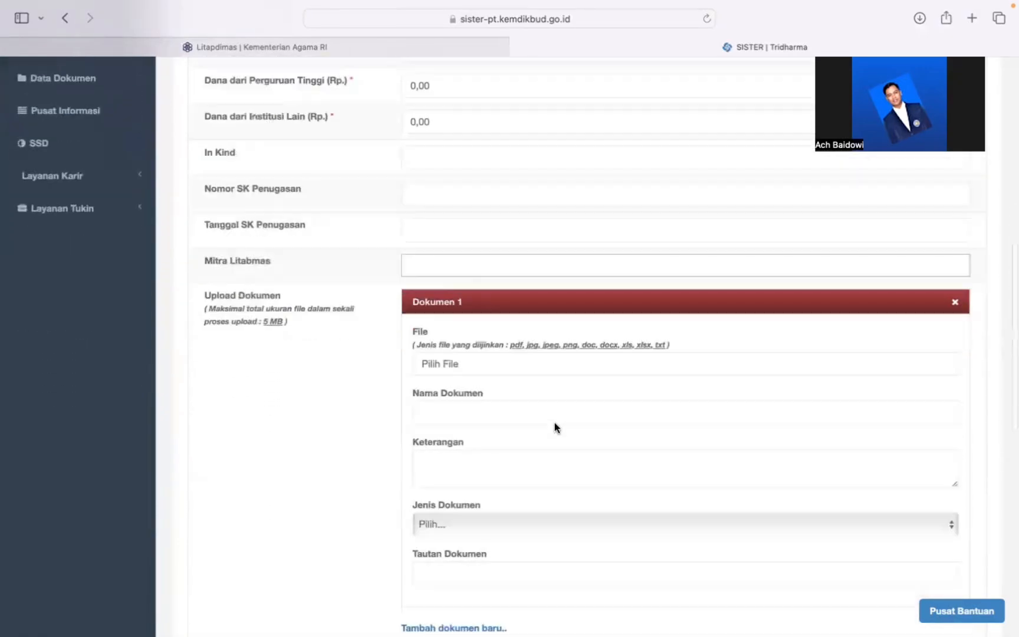
scroll(554, 422, down, 16)
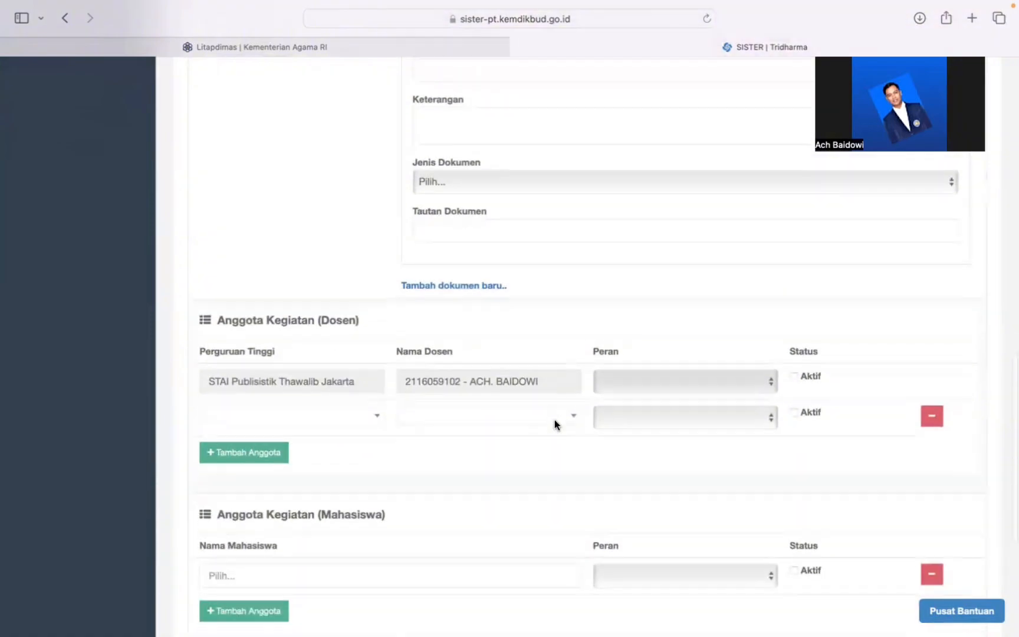
scroll(555, 419, up, 20)
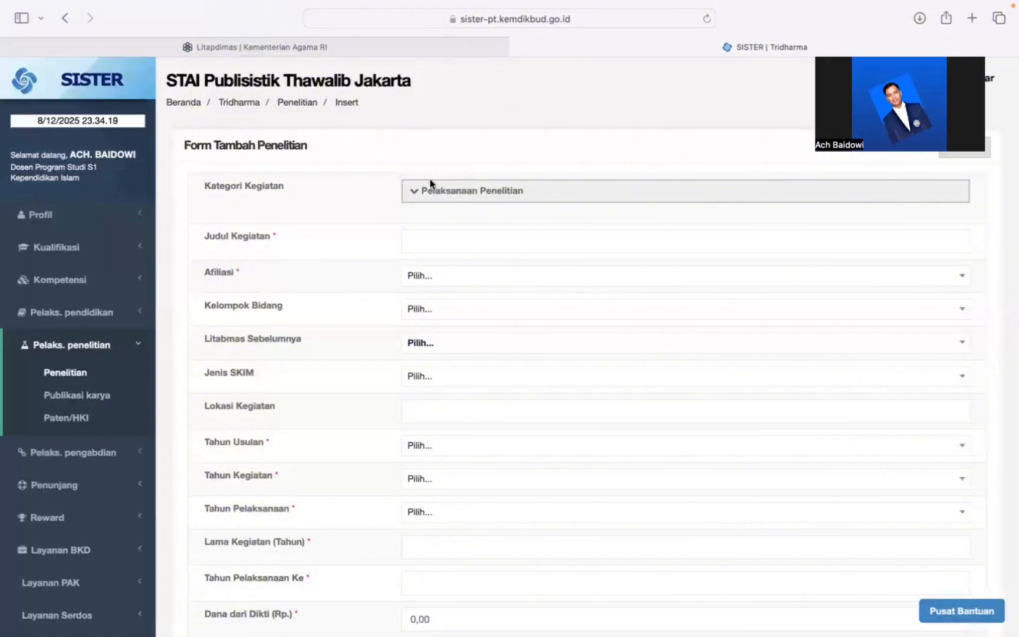
- Set Kategori Kegiatan to the unpublished institutional research result under Melaksanakan aktivitas penelitian and activate the Judul Kegiatan field
click(413, 195)
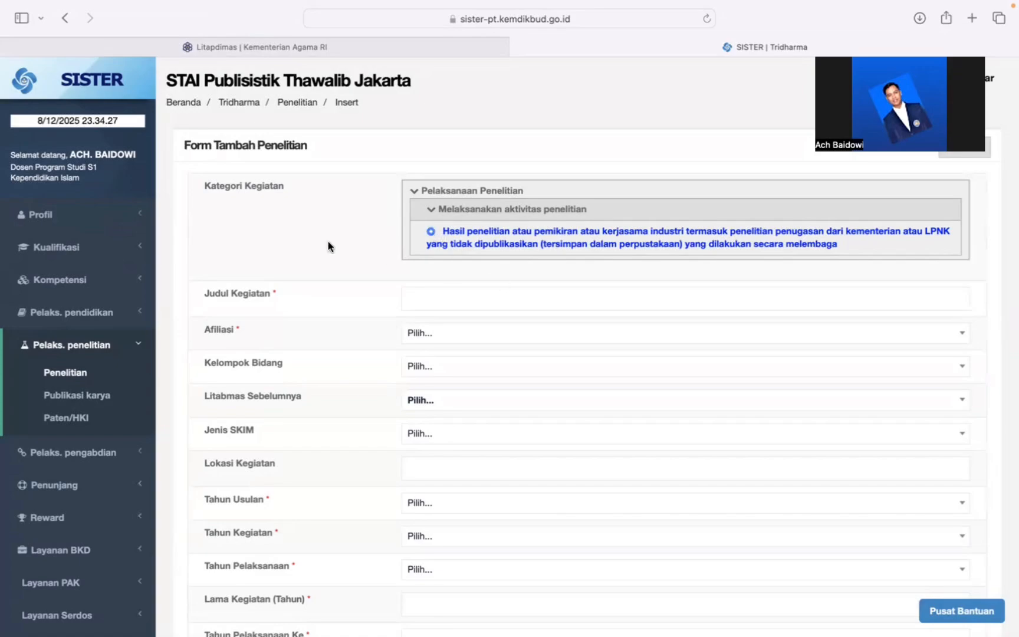
click(443, 301)
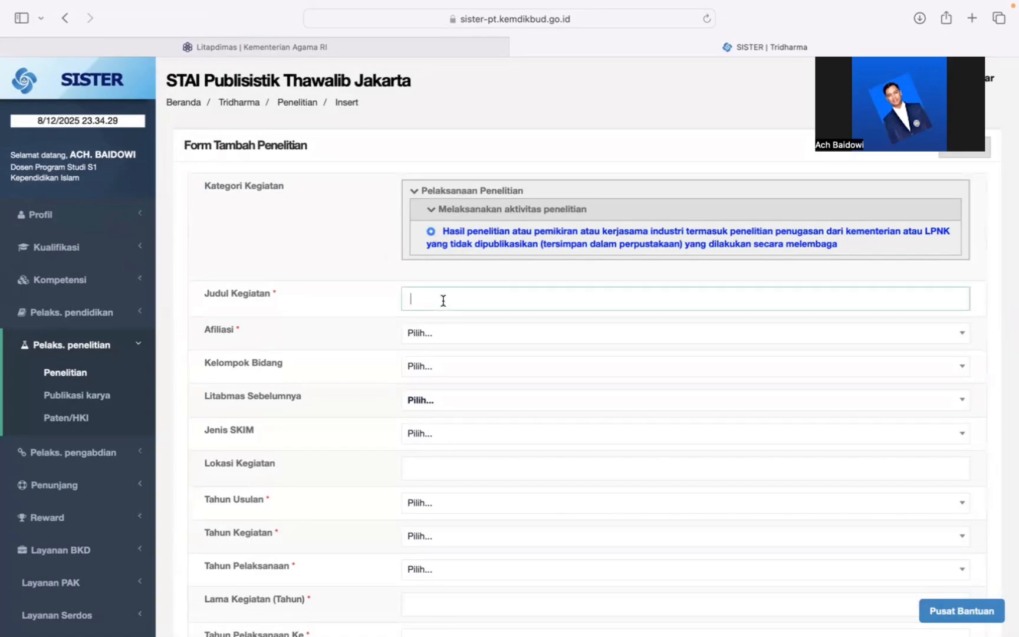
scroll(517, 321, down, 1)
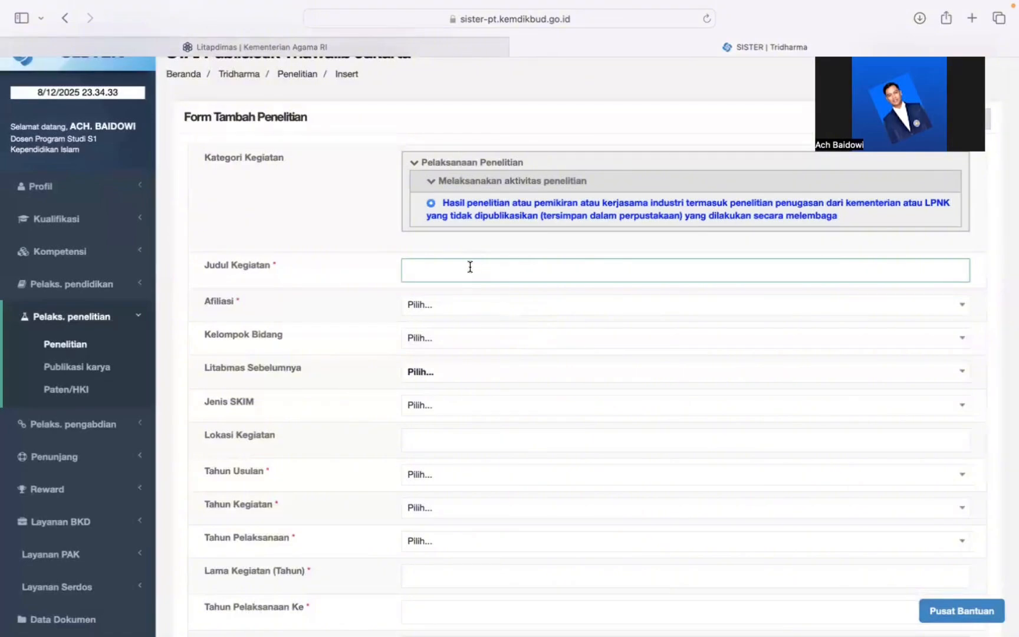
key(ctrl+Left)
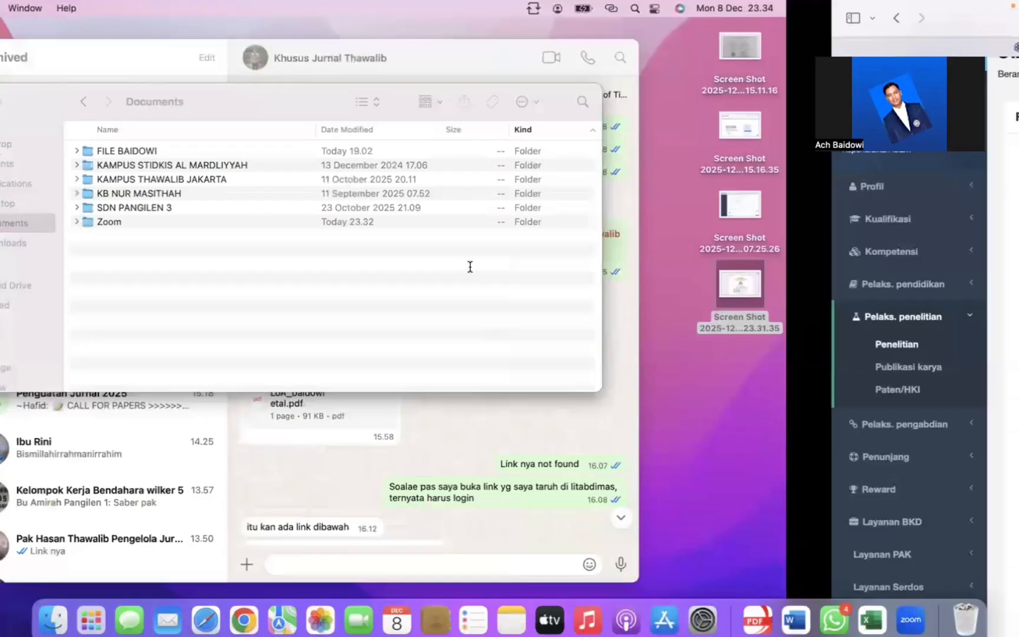
key(ctrl+Right)
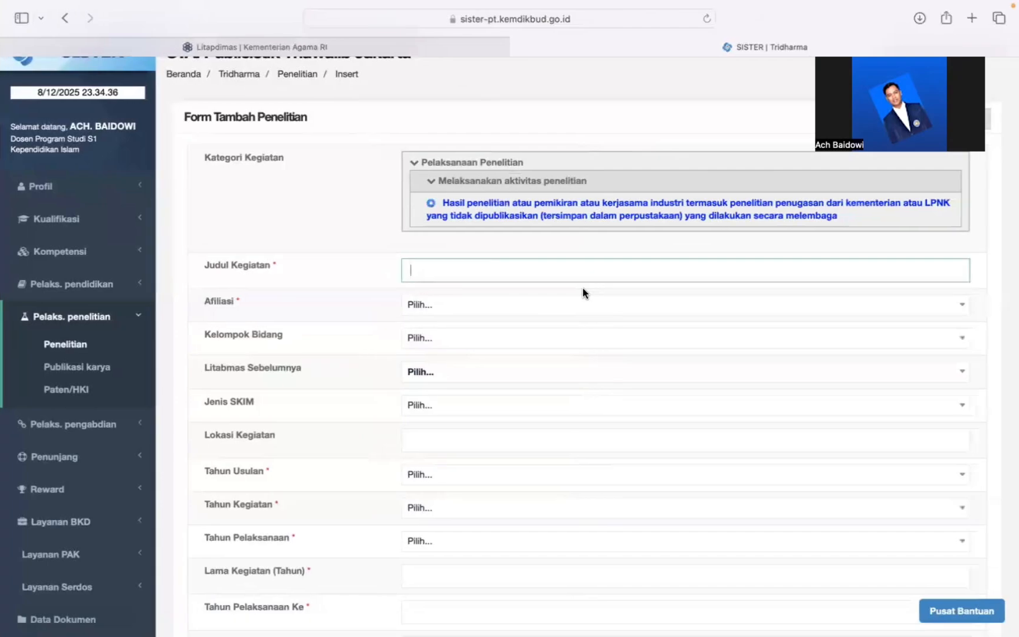
- Switch to Finder and open pengumuman penerima.pdf from the Downloads folder
key(ctrl+Left)
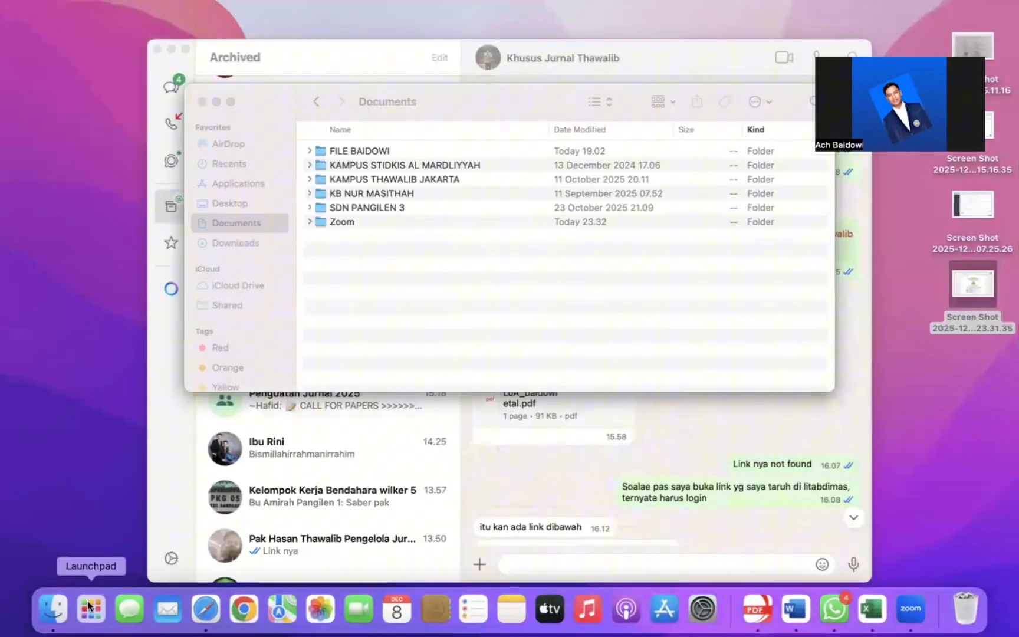
click(53, 607)
click(235, 244)
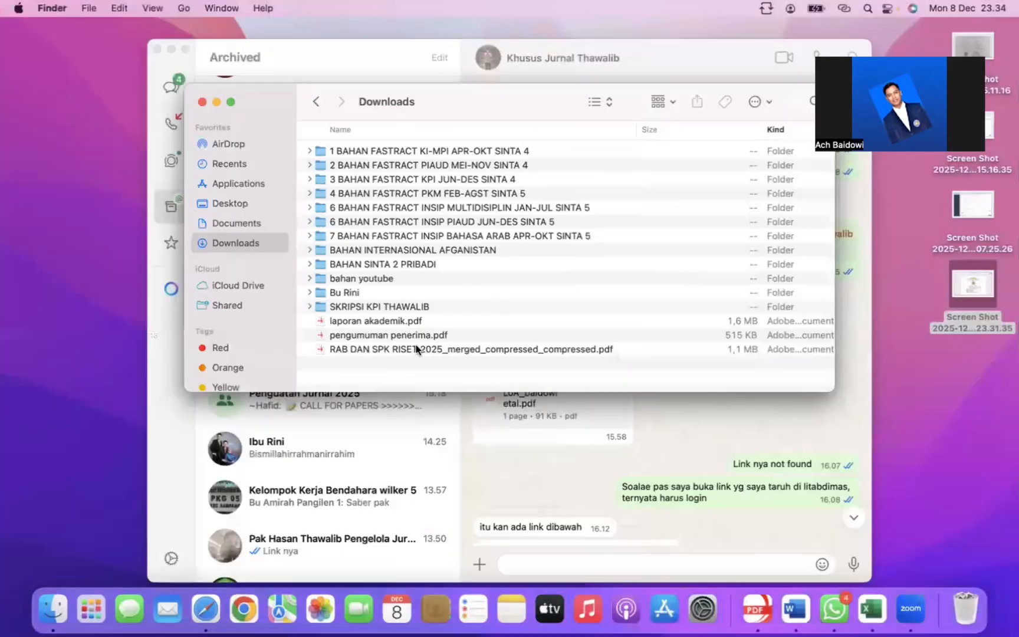
double_click(371, 335)
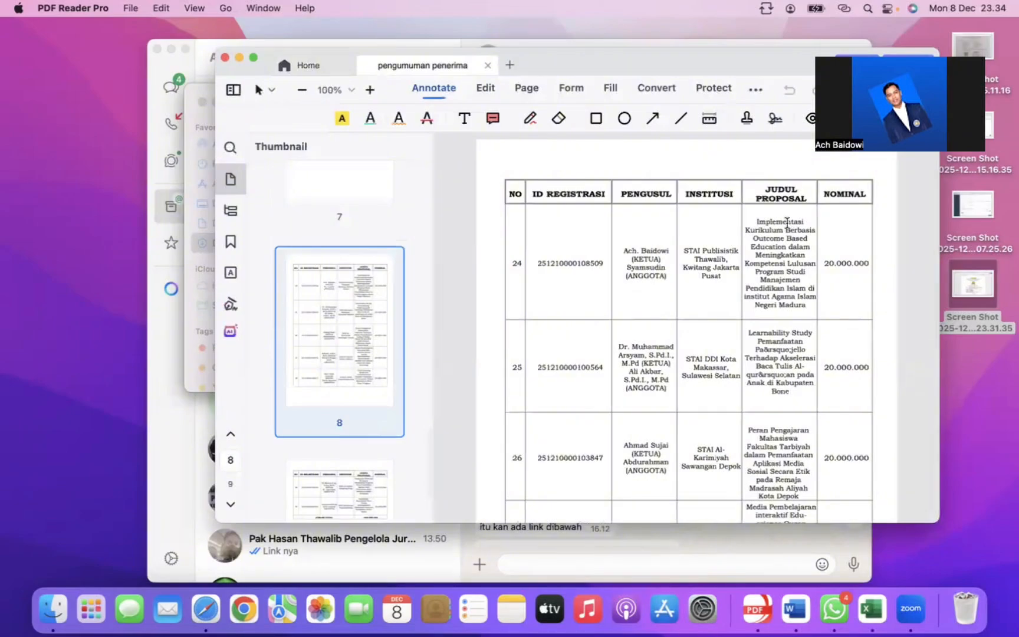
- Copy the proposal title in row 24, beginning "Implementasi Kurikulum Berbasis Outcome Based Education", and paste it into Judul Kegiatan in the SISTER form
drag(754, 217, 807, 301)
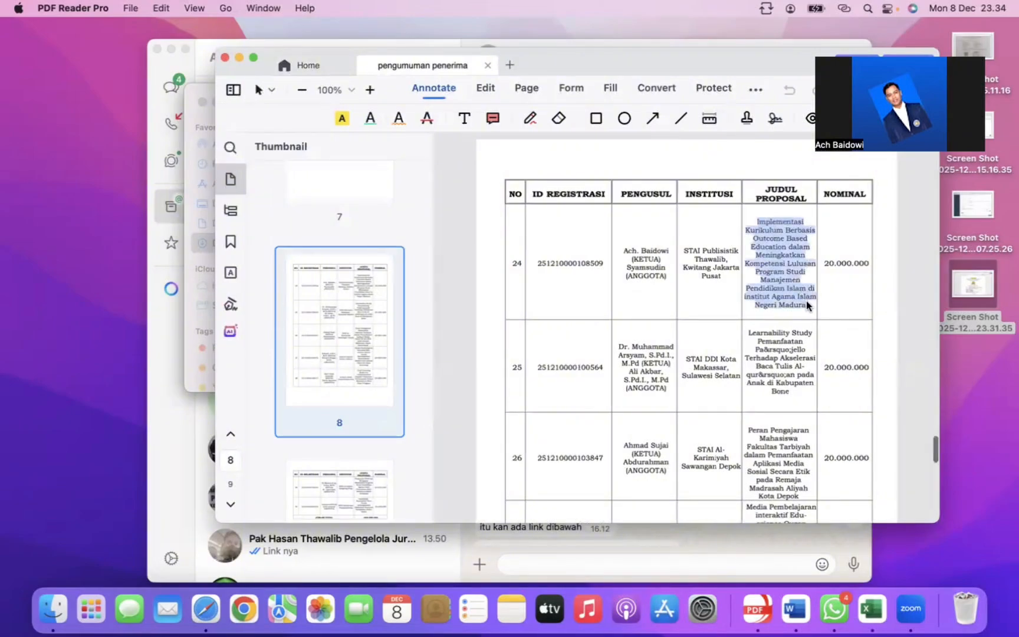
key(ctrl+Right)
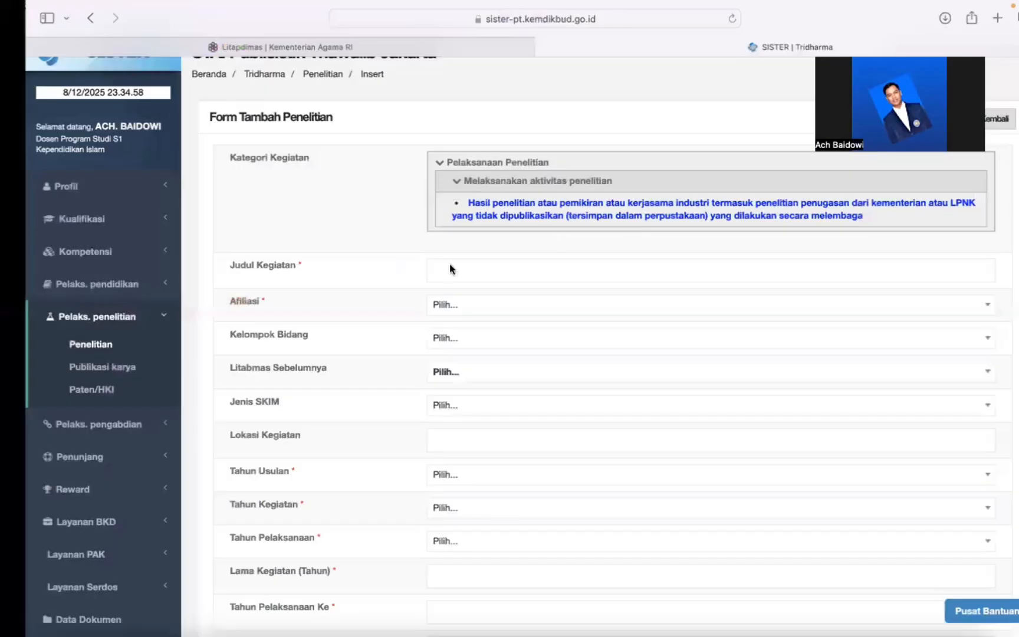
key(super+v)
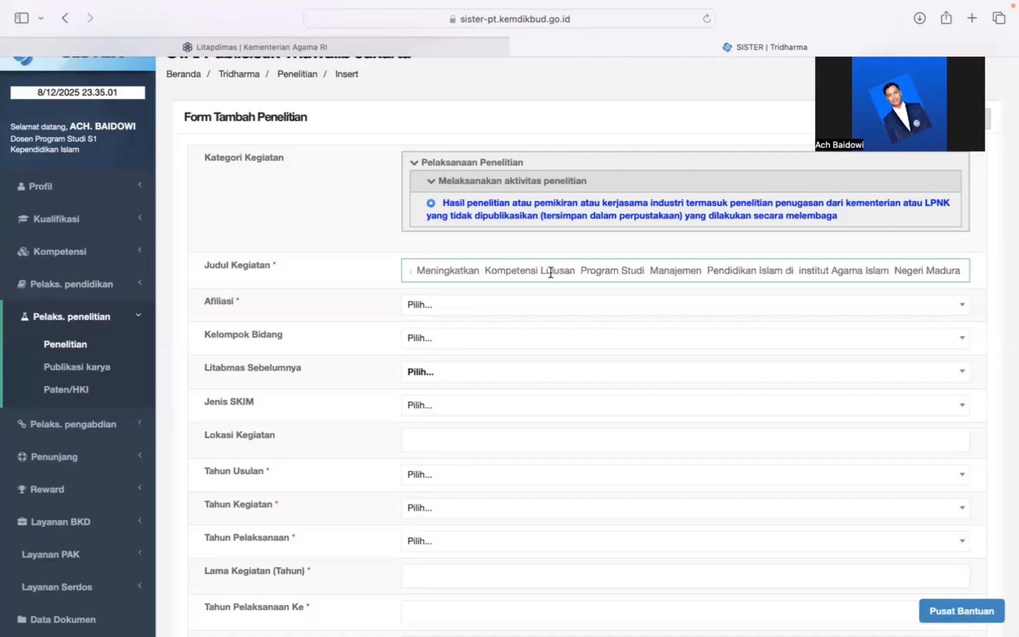
- Remove the extra spaces before Pendidikan, Program Studi and Kompetensi in the Judul Kegiatan title
click(705, 270)
key(BackSpace)
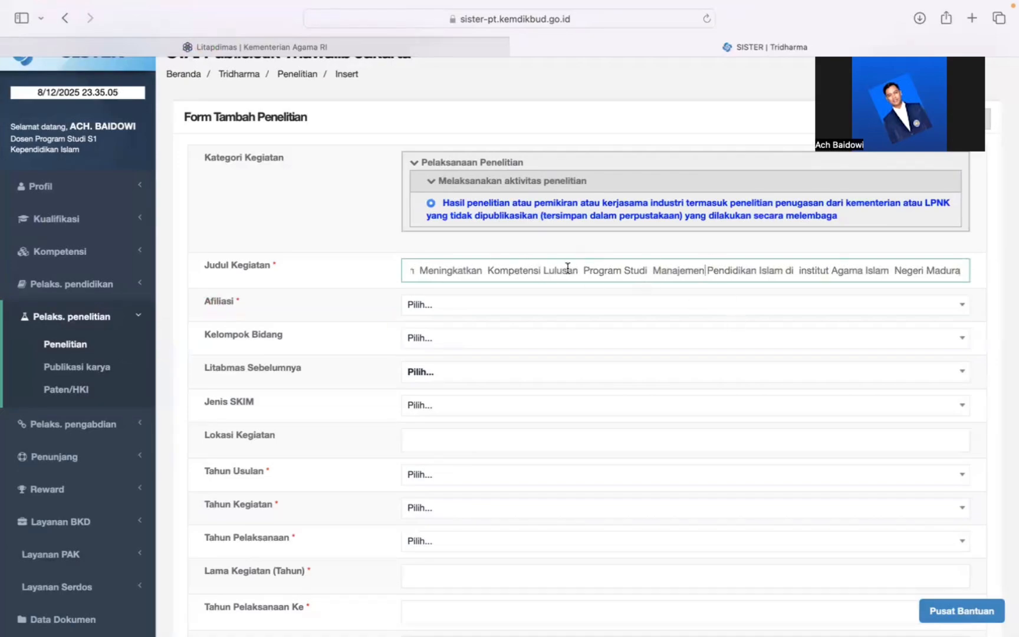
click(488, 270)
key(BackSpace)
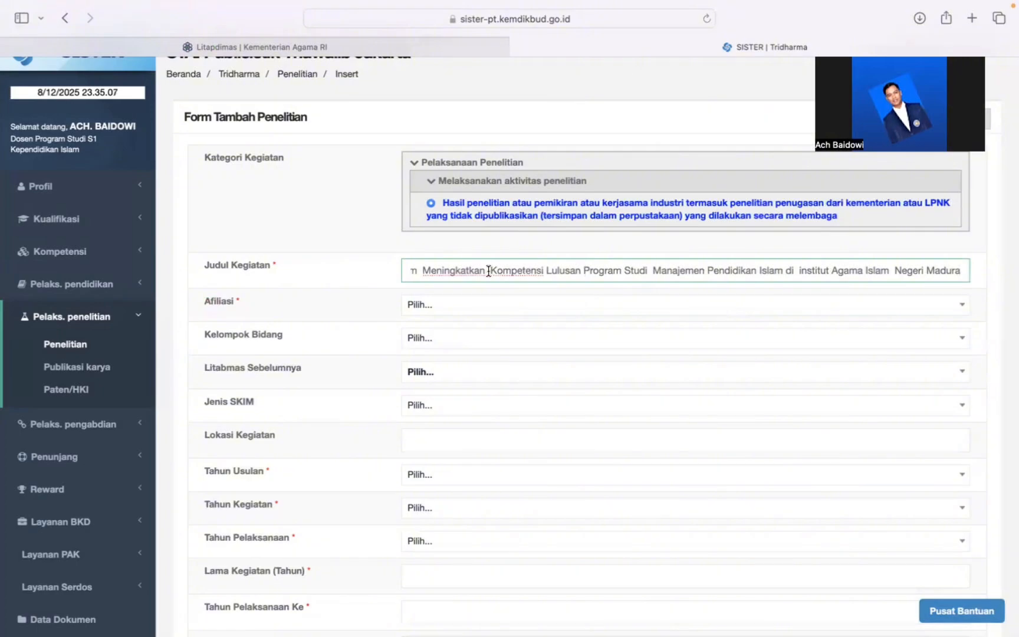
key(BackSpace)
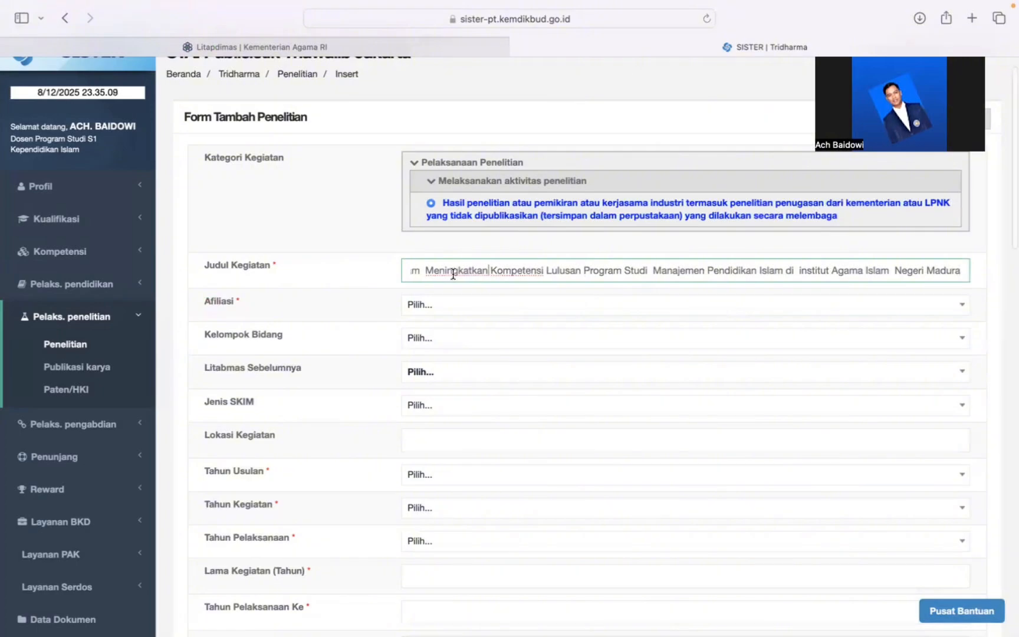
- Remove the extra spaces before Meningkatkan, Outcome, Education and Kurikulum in the Judul Kegiatan title
key(alt+Left)
key(alt+Left)
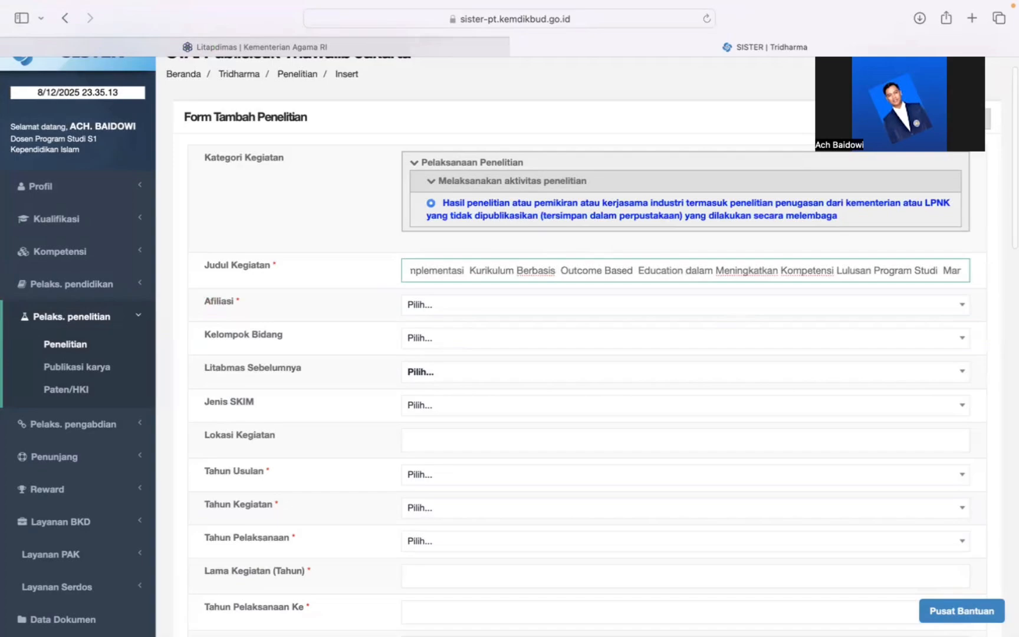
key(BackSpace)
key(alt+Right)
key(alt+Right)
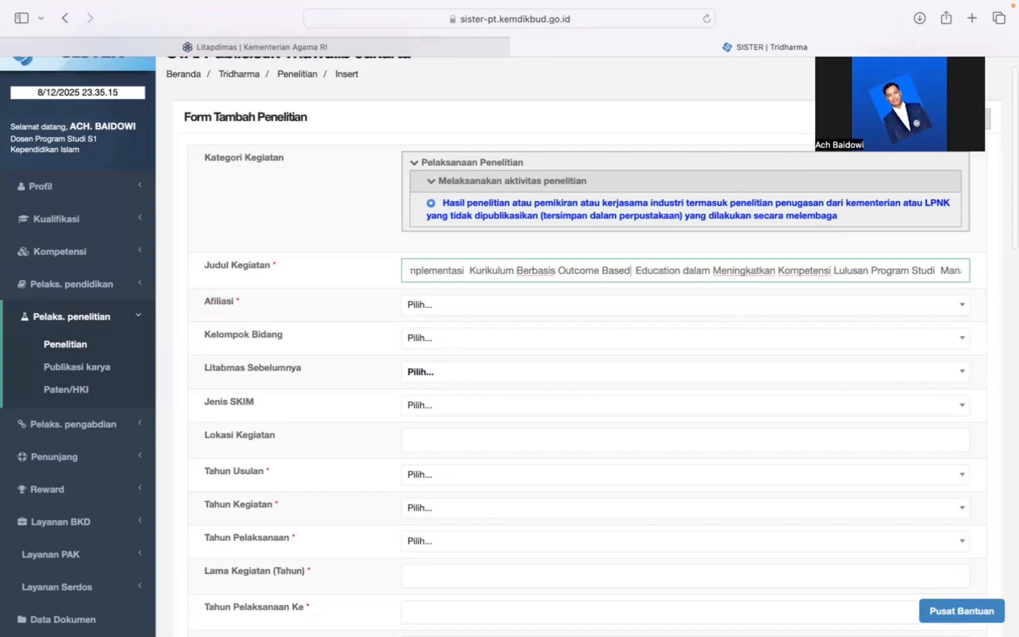
key(BackSpace)
key(alt+Left)
key(alt+Left)
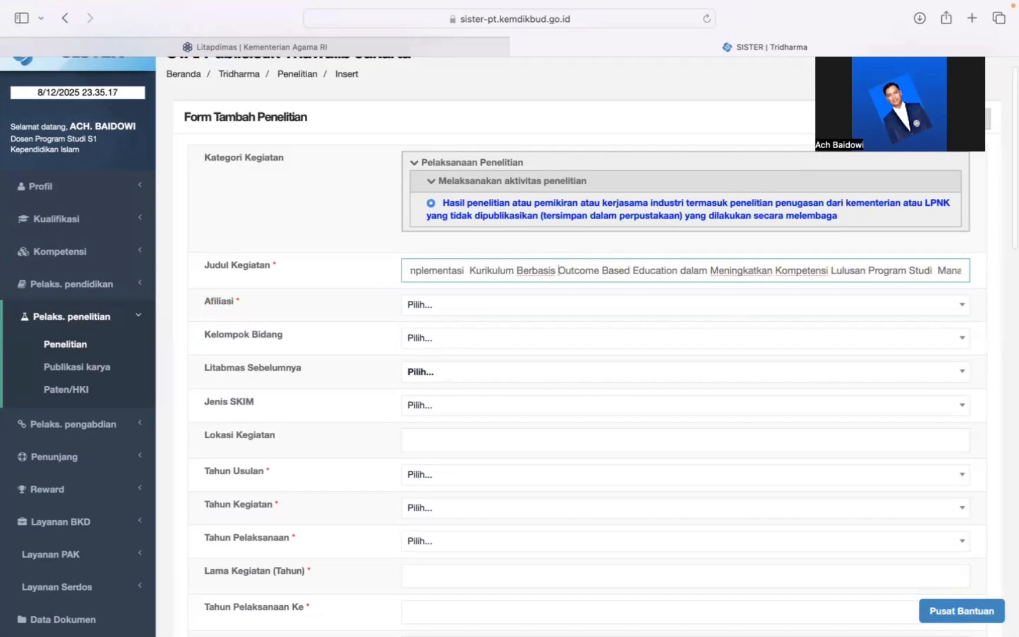
key(alt+Left)
key(alt+Left)
key(BackSpace)
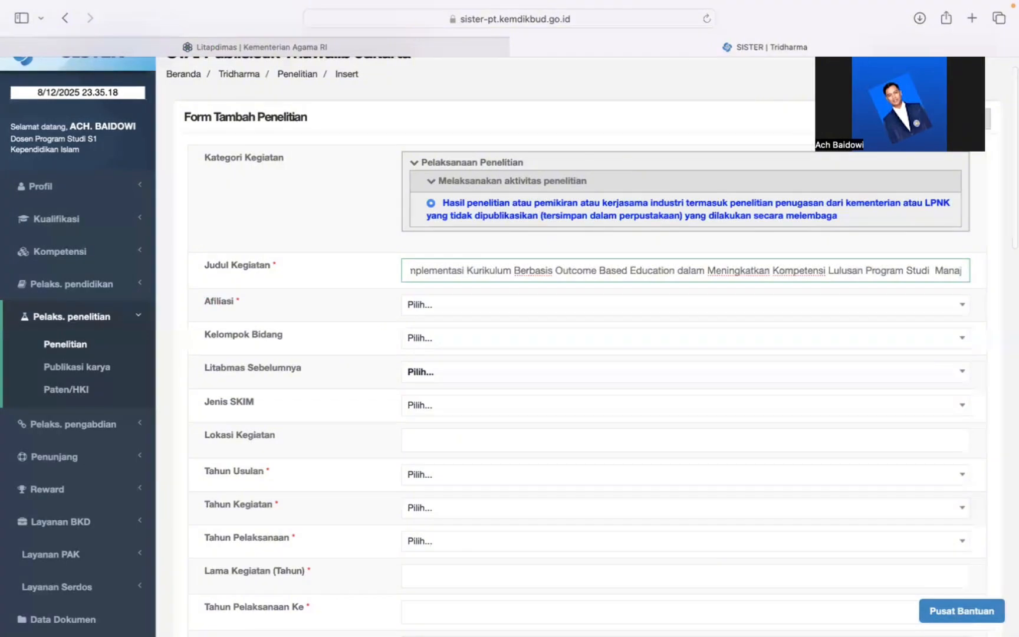
key(alt+Left)
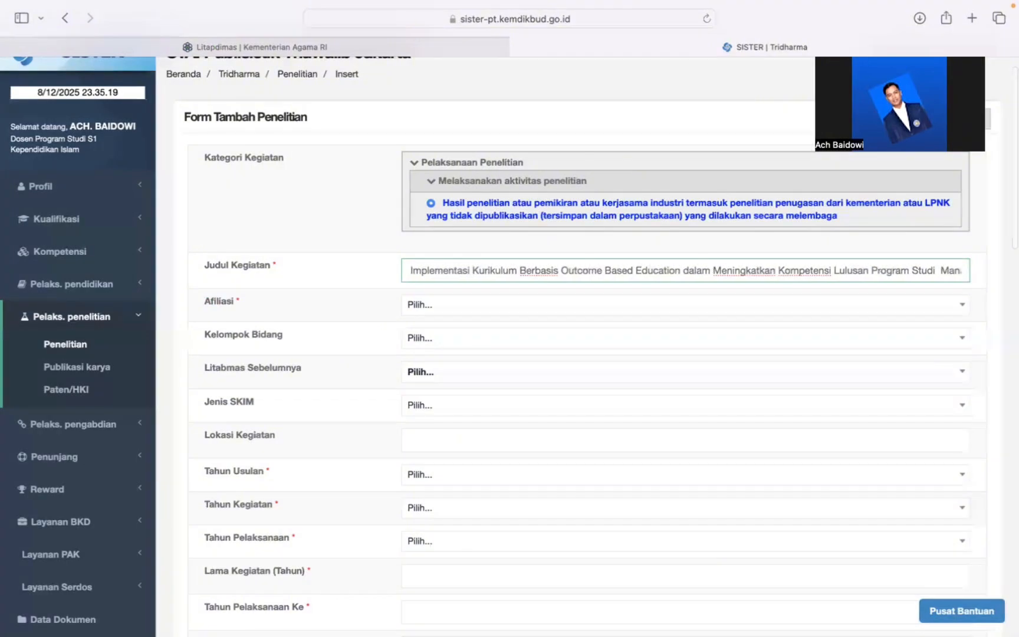
- Set Afiliasi to STAI Publisistik Thawalib Jakarta and Kelompok Bidang to Administrasi Pendidikan (Manajemen Pendidikan)
click(451, 307)
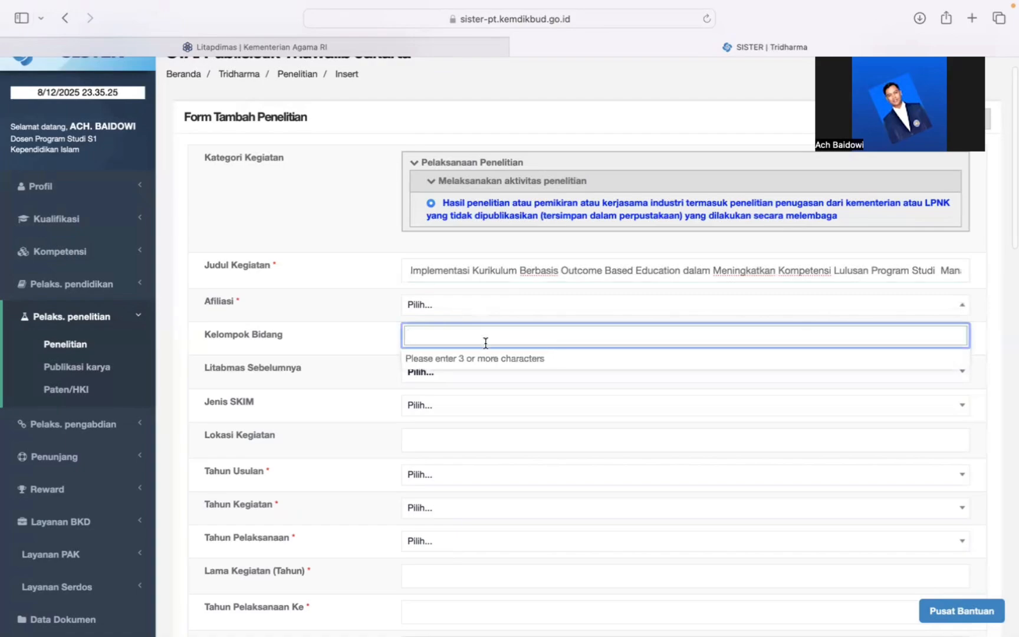
text(THAWA)
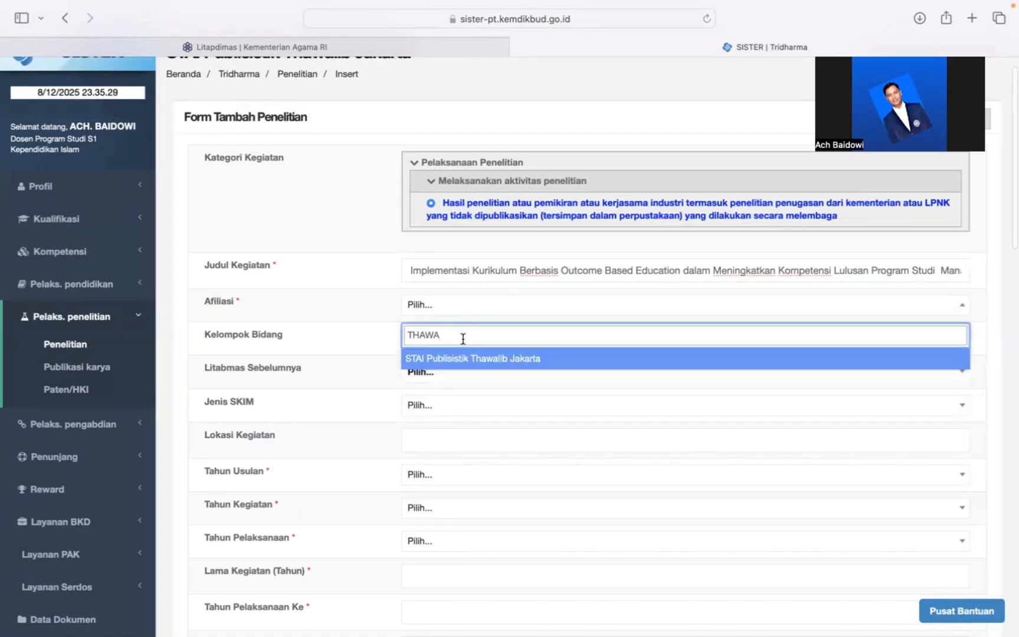
click(484, 359)
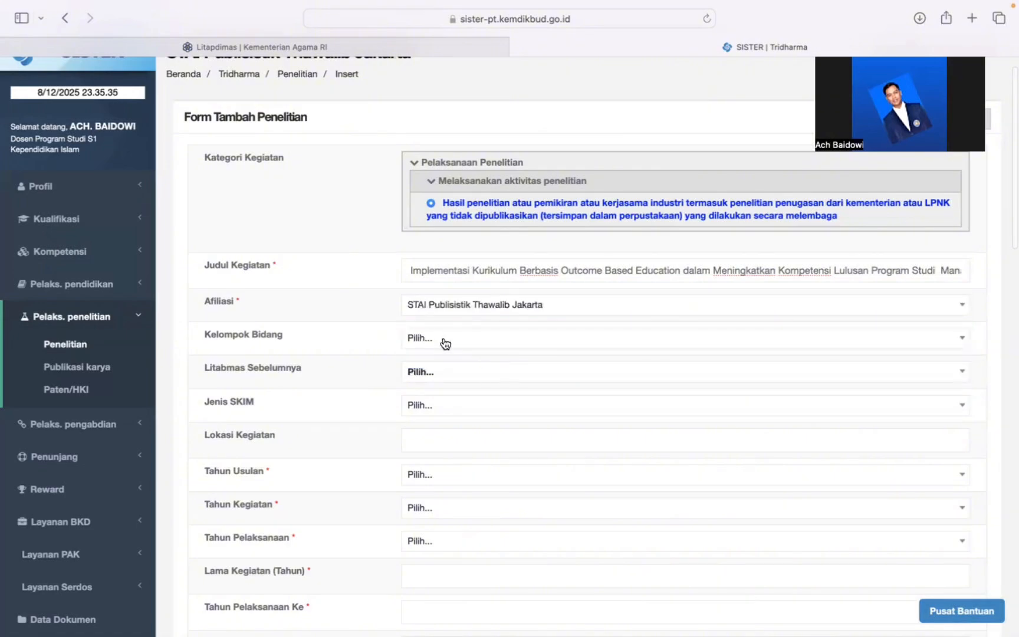
click(468, 340)
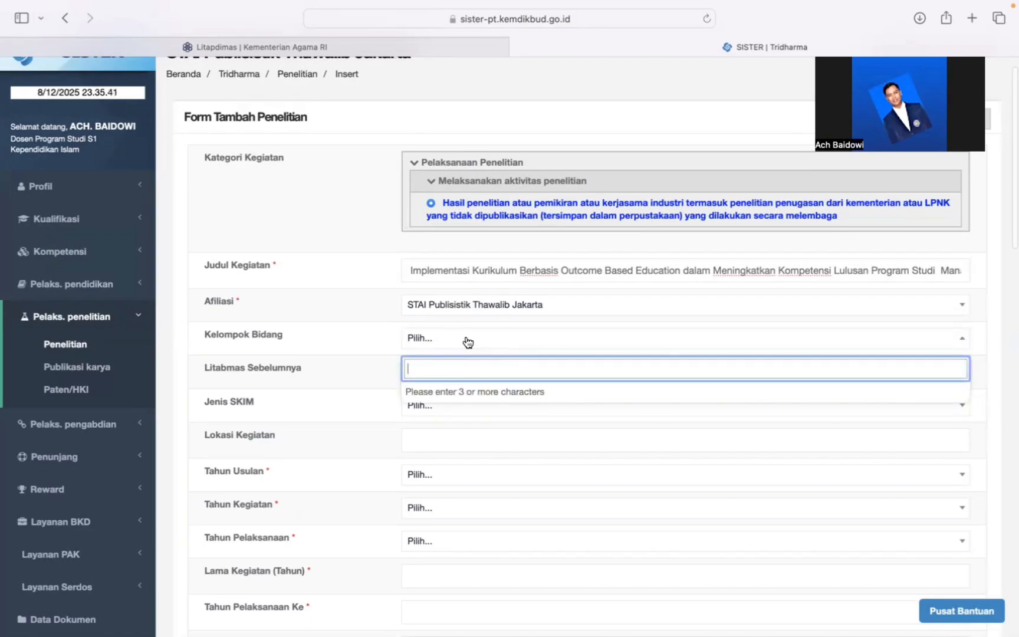
text(MANAJEMEN )
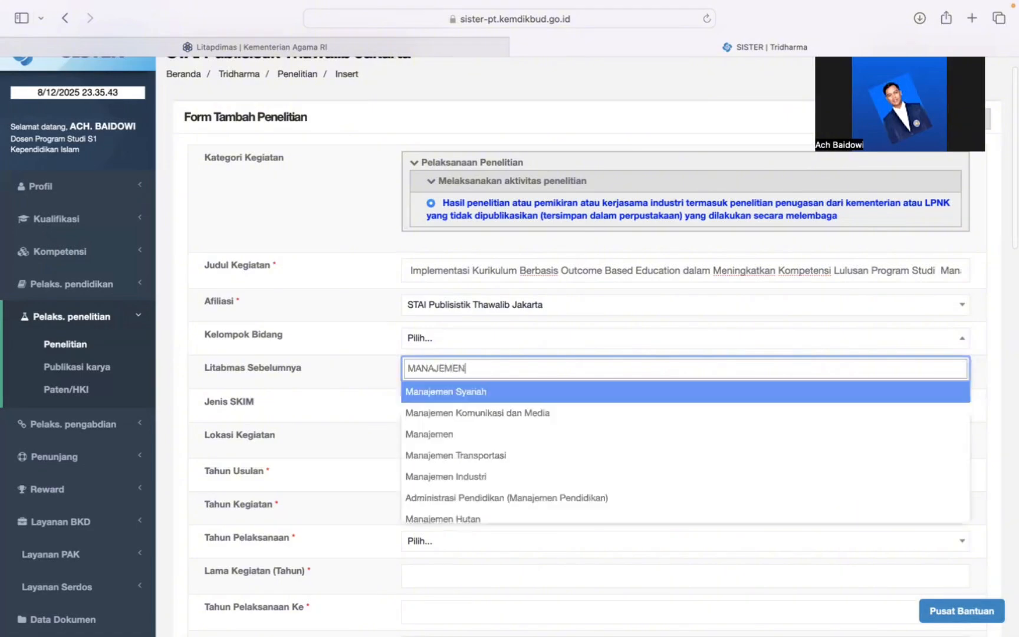
text(PENDIDIKAN)
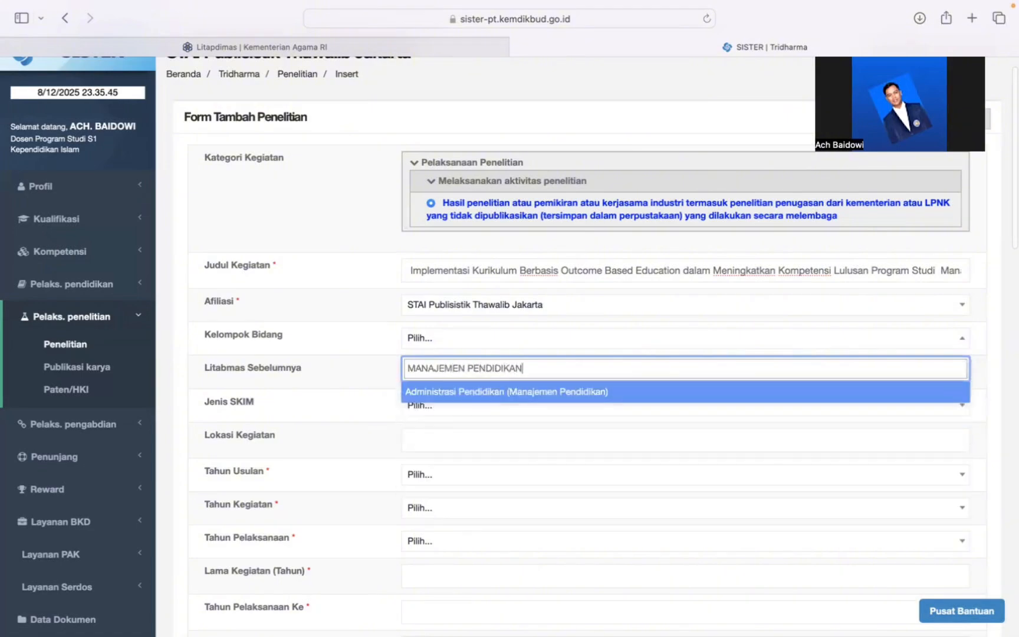
click(482, 392)
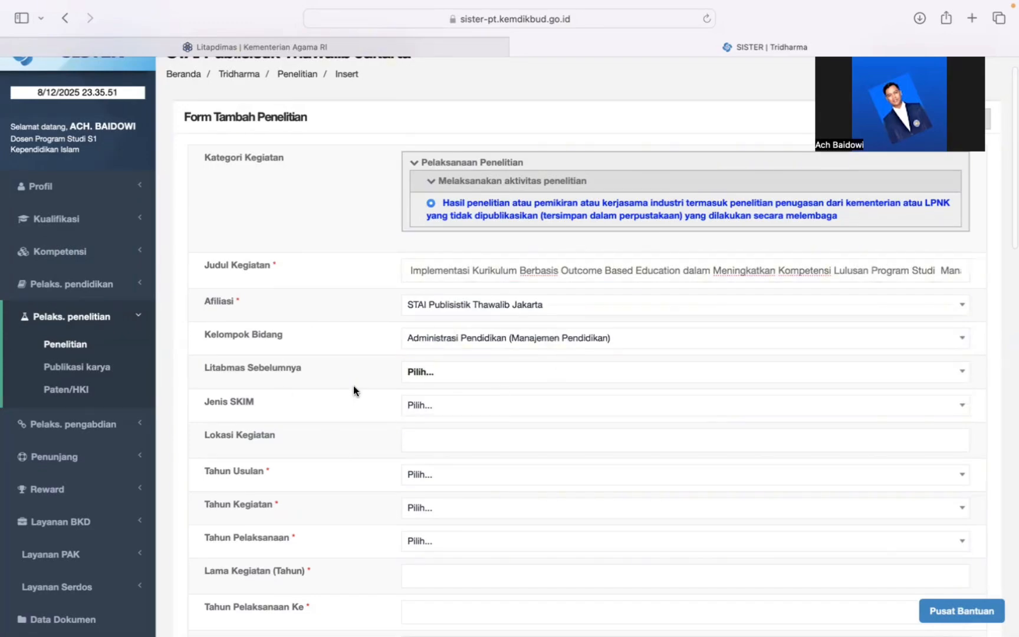
- Choose the "Strategi Implementasi Visi dan Misi" research as Litabmas Sebelumnya and set Jenis SKIM to Penelitian Hibah Bersaing
click(496, 373)
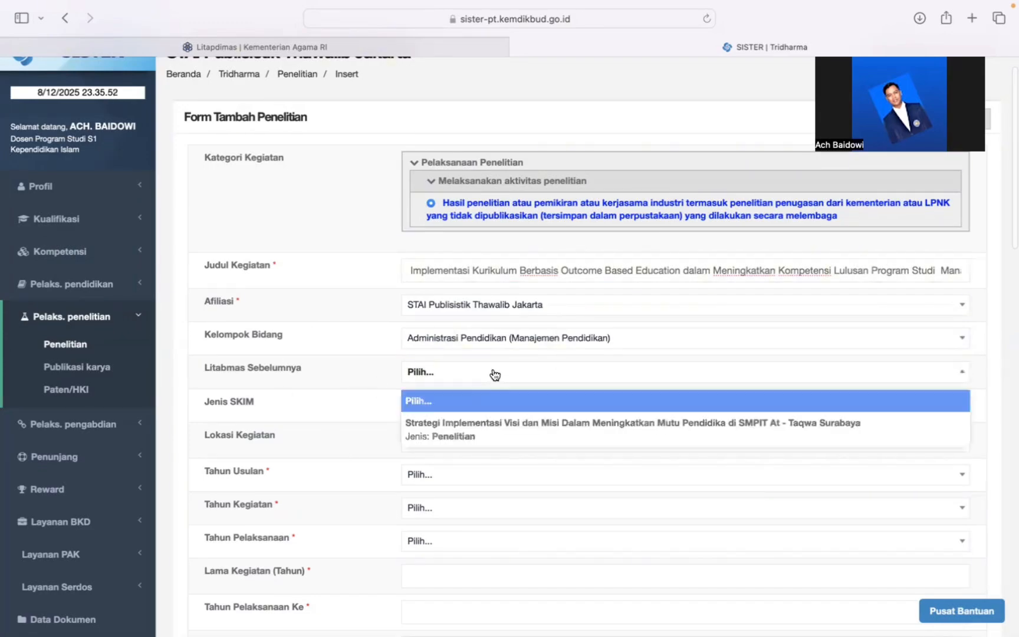
click(460, 426)
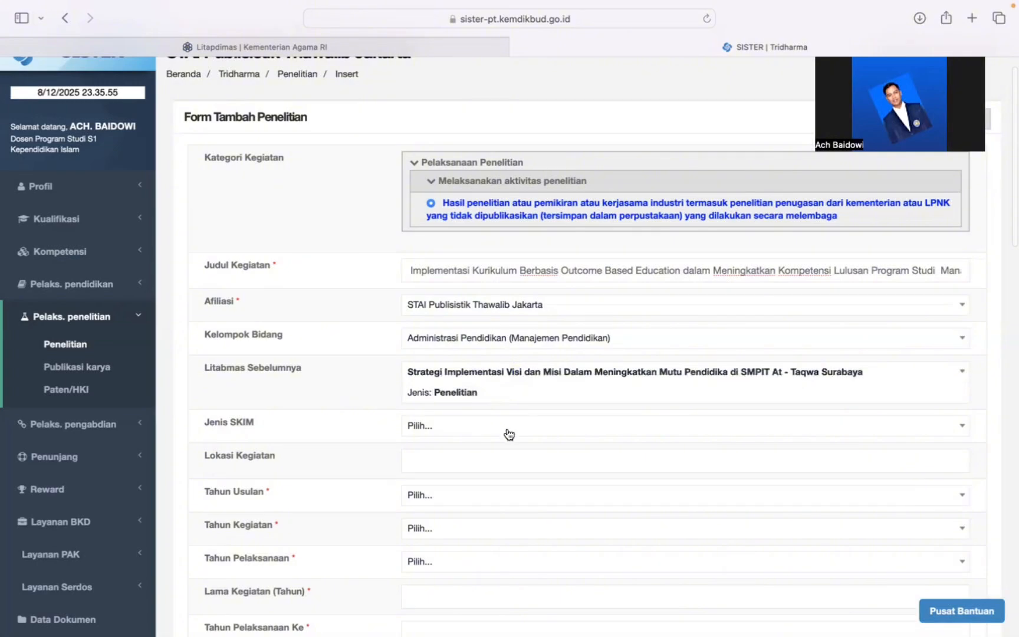
scroll(509, 432, down, 1)
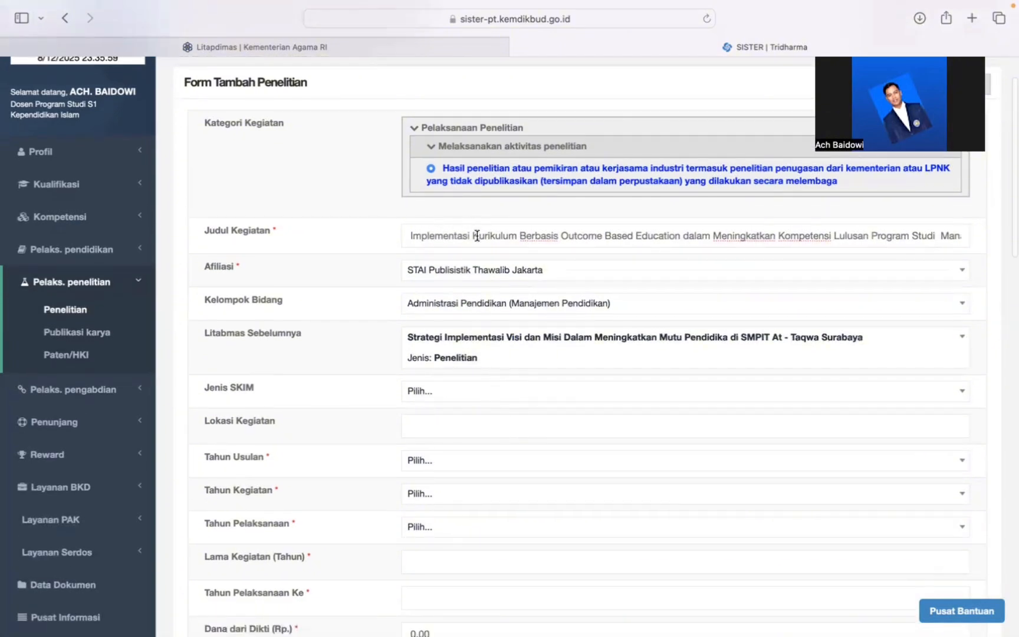
click(449, 396)
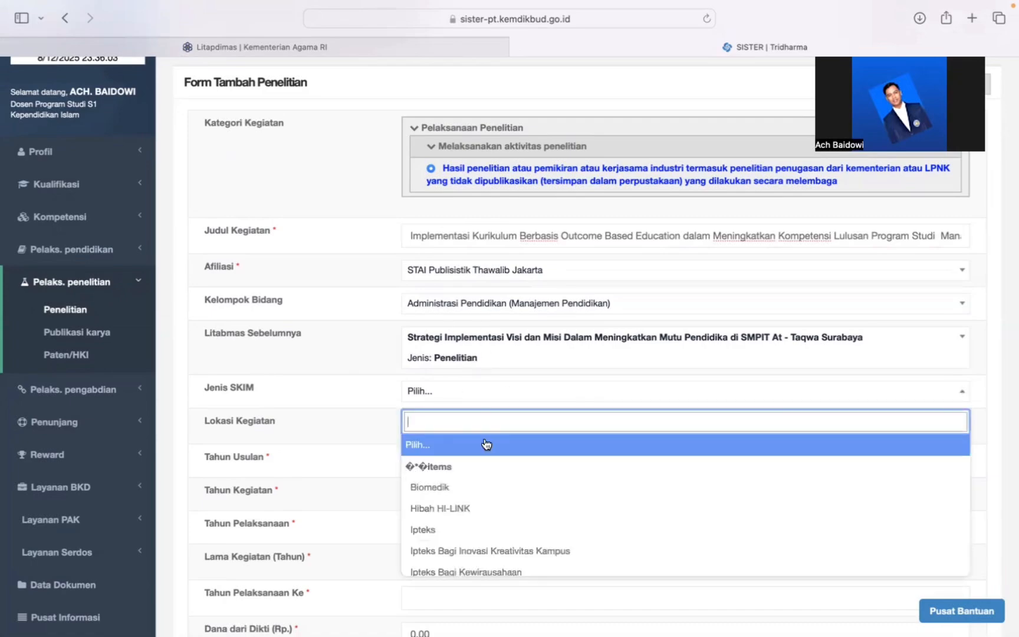
text(HABI)
key(BackSpace)
key(BackSpace)
key(BackSpace)
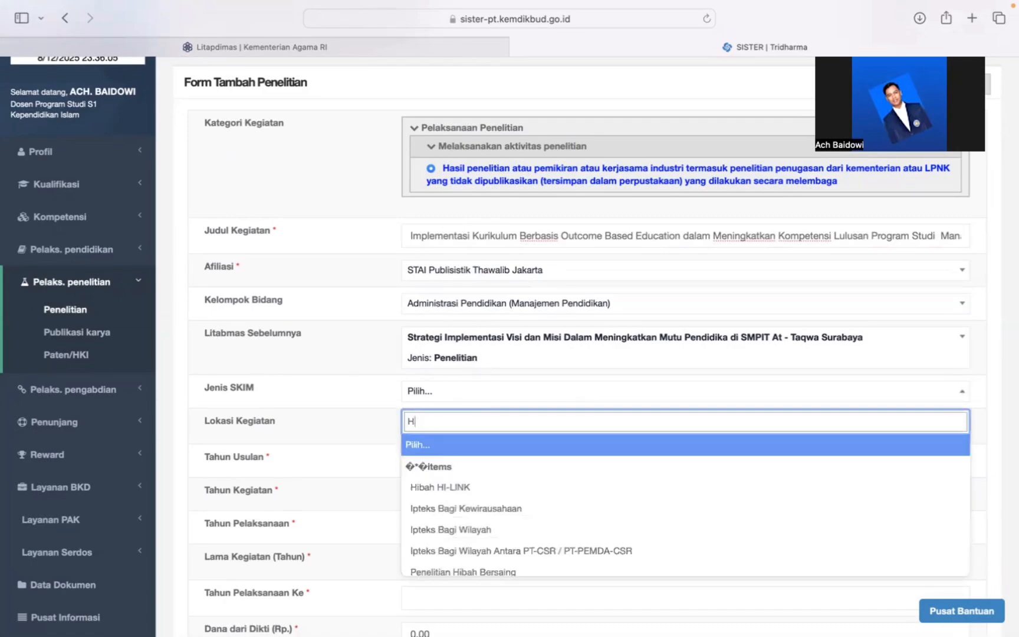
text(IBAH)
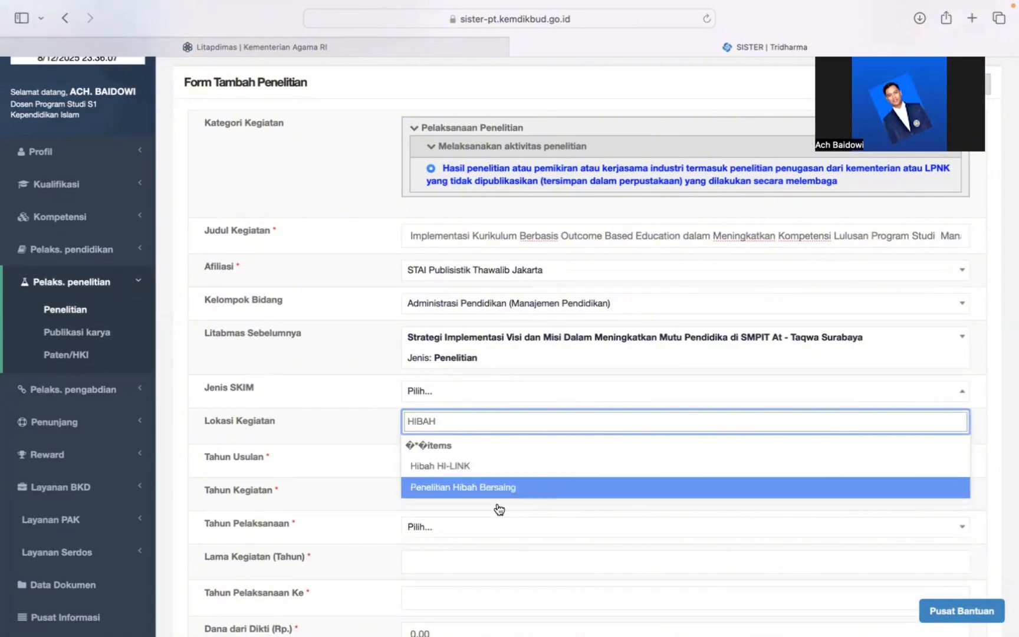
click(484, 498)
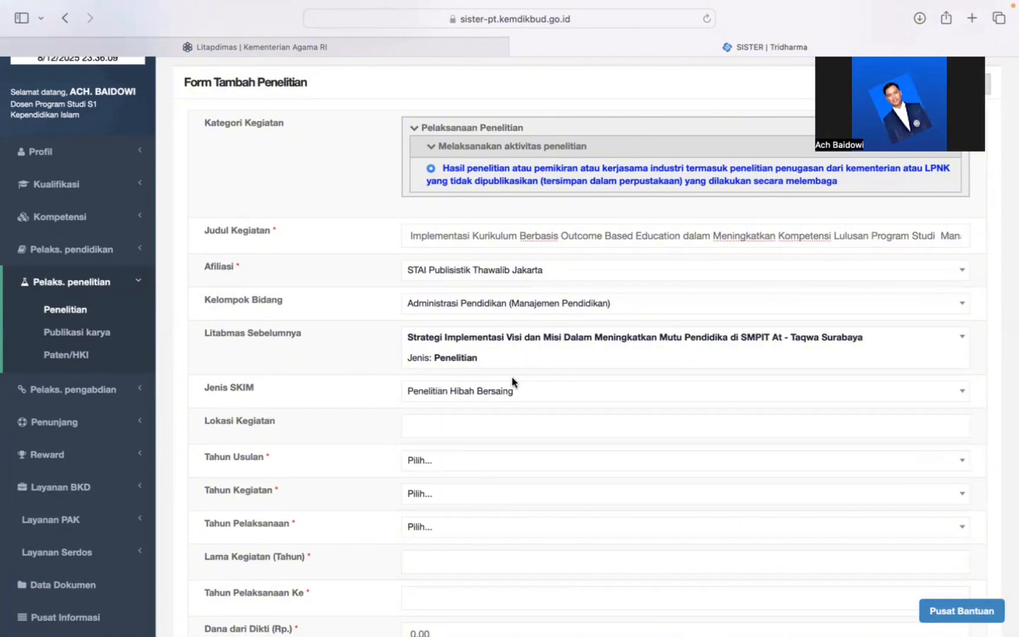
- Copy "institut Agama Islam Negeri Madura" from the row 24 title in the pengumuman penerima PDF into Lokasi Kegiatan in SISTER
scroll(575, 396, down, 2)
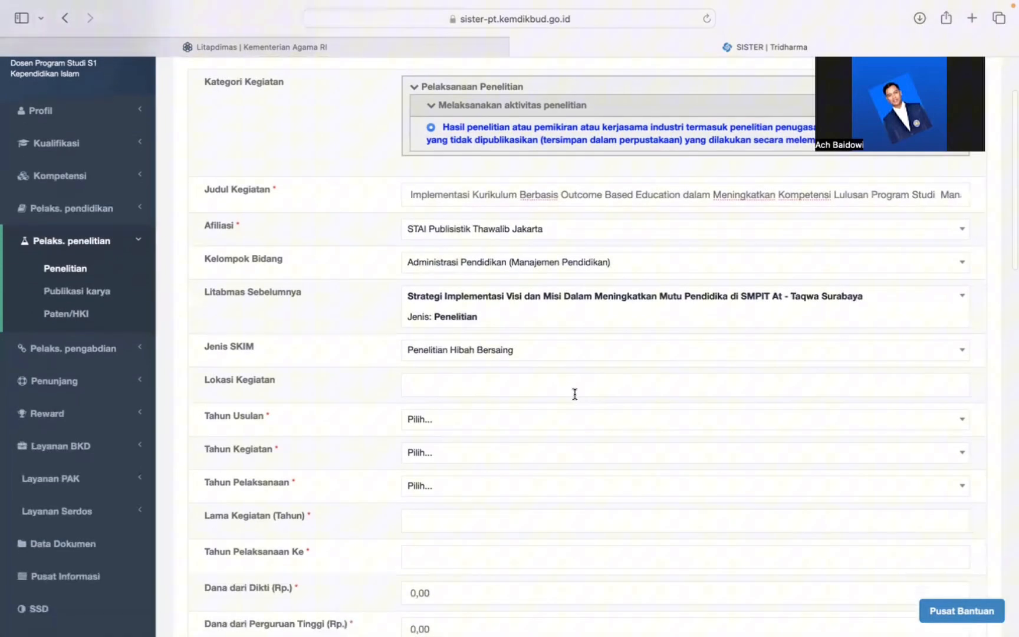
click(472, 385)
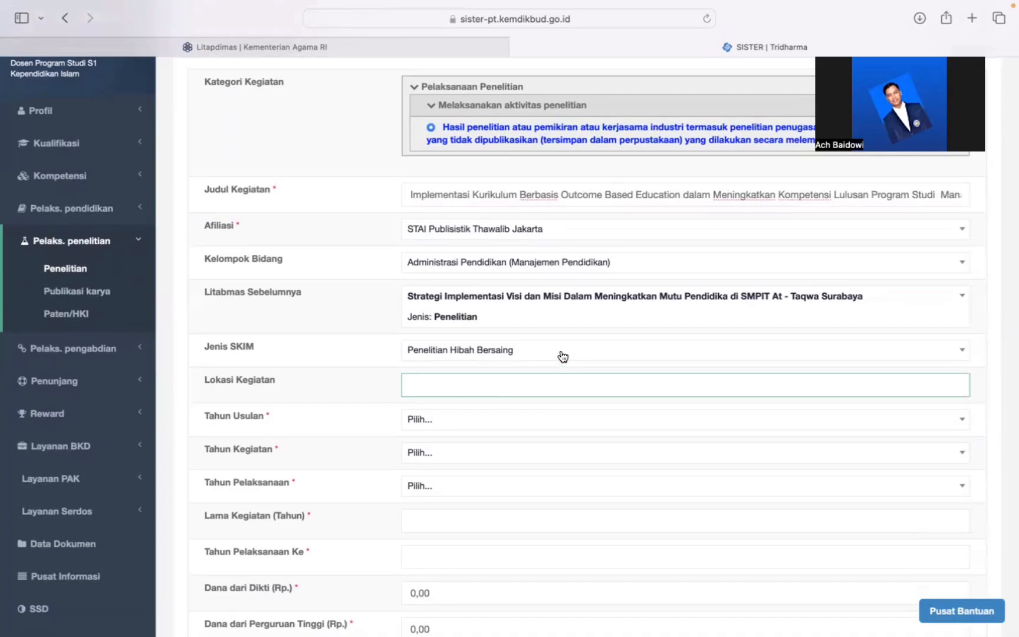
key(ctrl+Left)
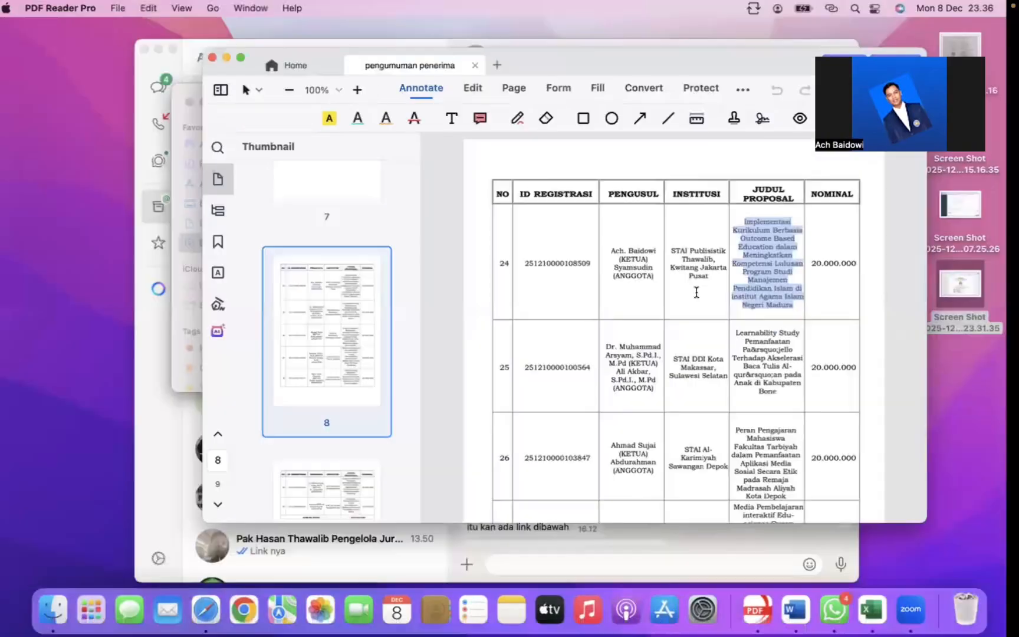
click(770, 290)
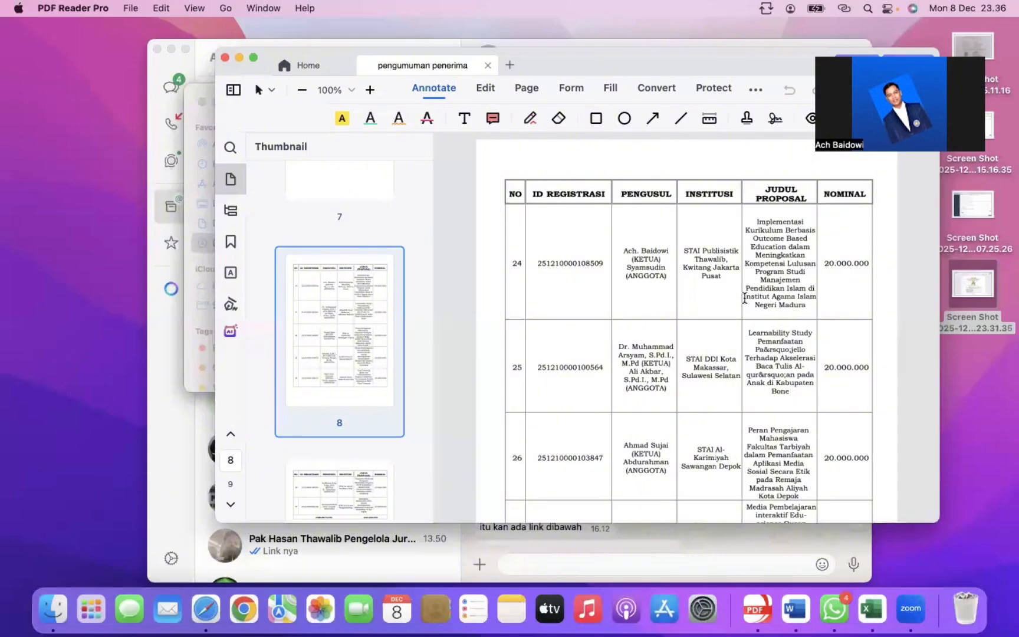
drag(744, 296, 811, 305)
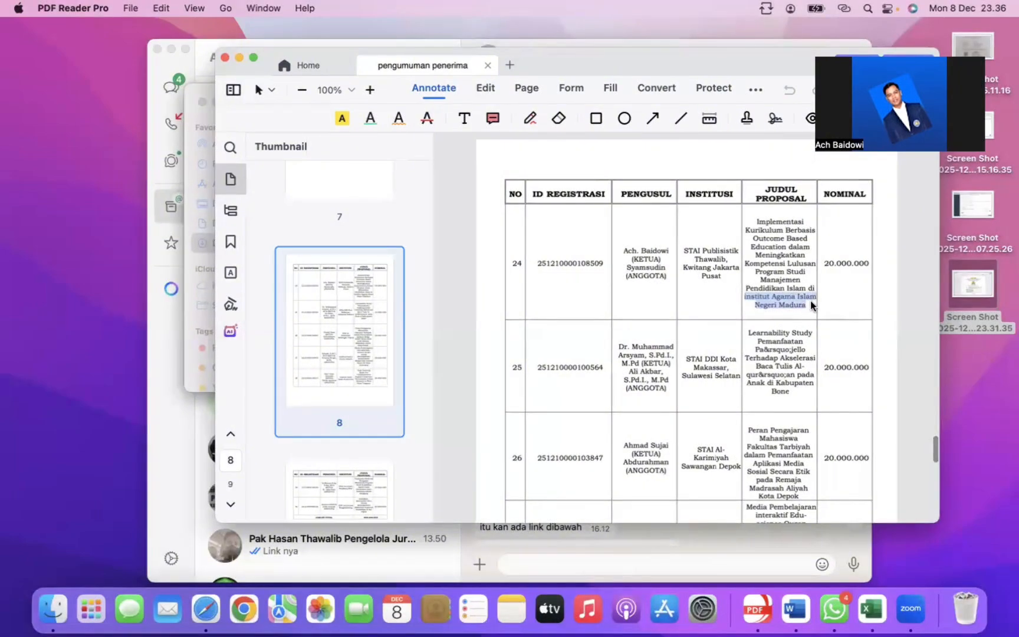
key(ctrl+Right)
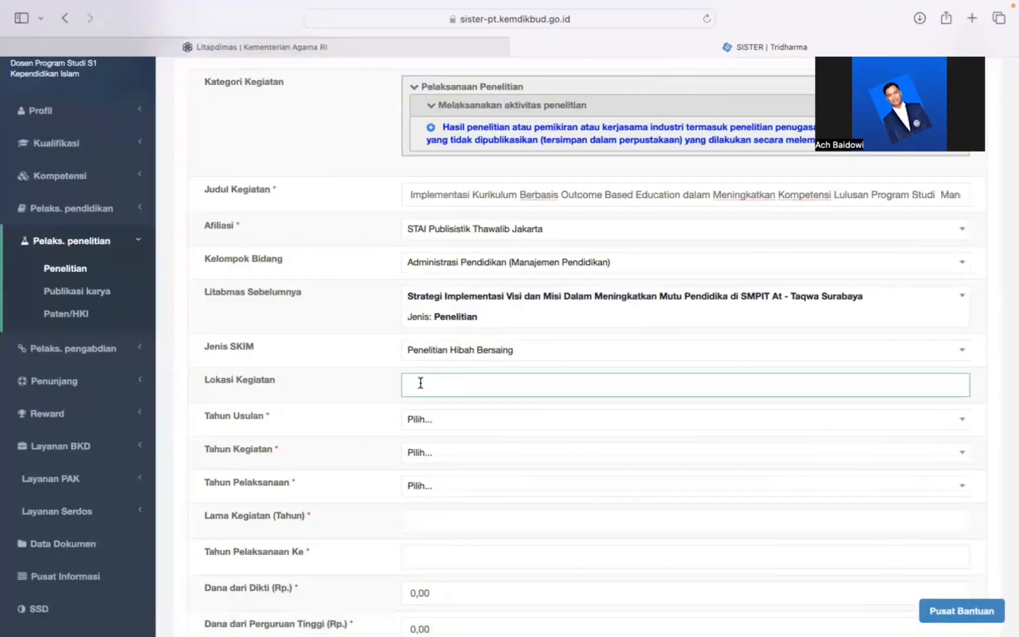
text(institut Agama Islam  Negeri Madura)
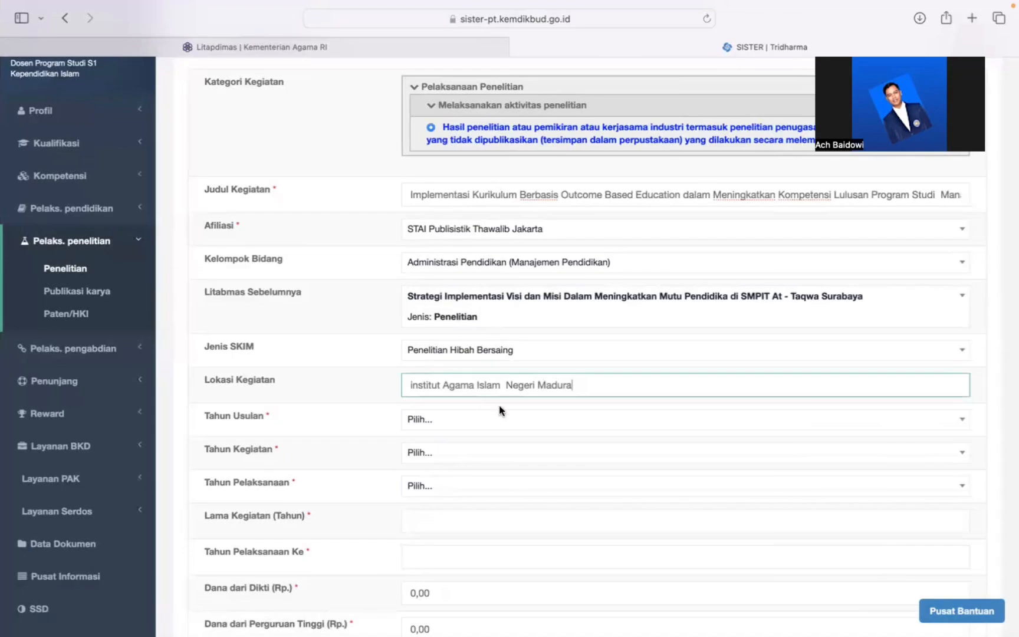
- Set Tahun Usulan to 2025
click(475, 421)
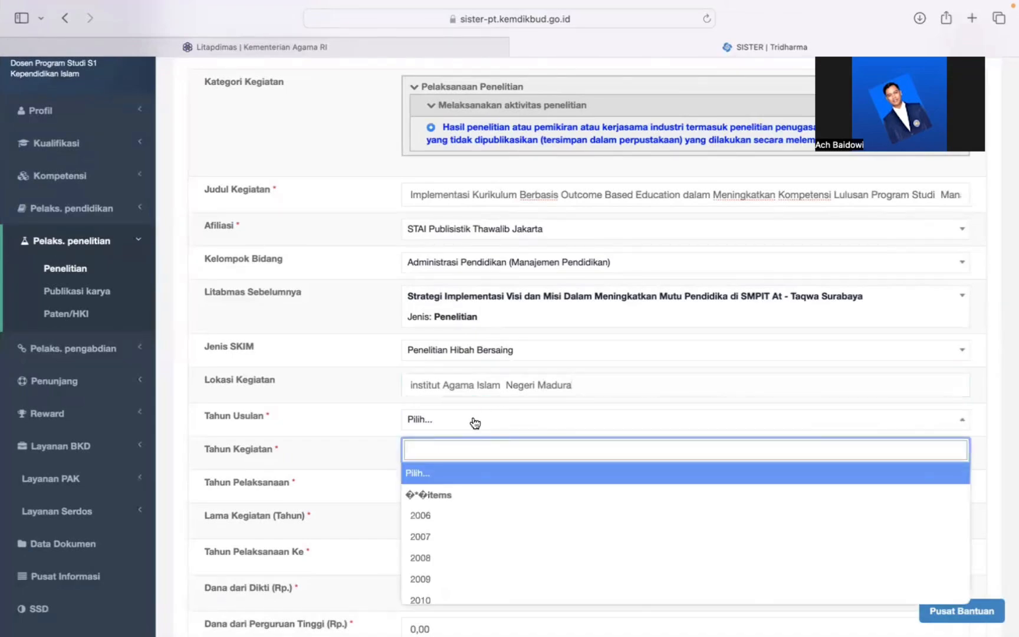
scroll(454, 531, down, 5)
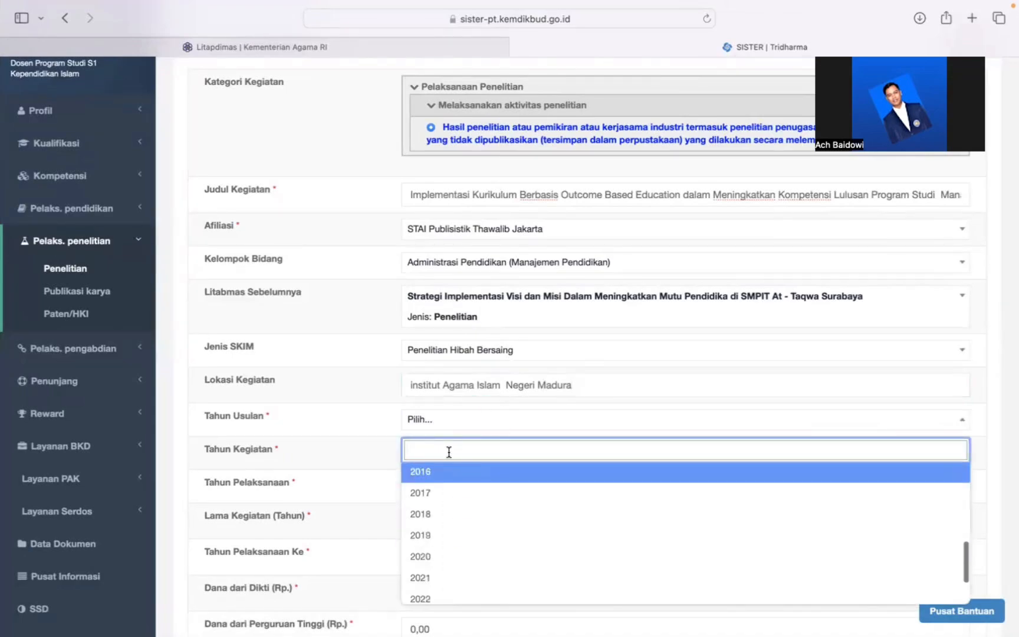
text(202)
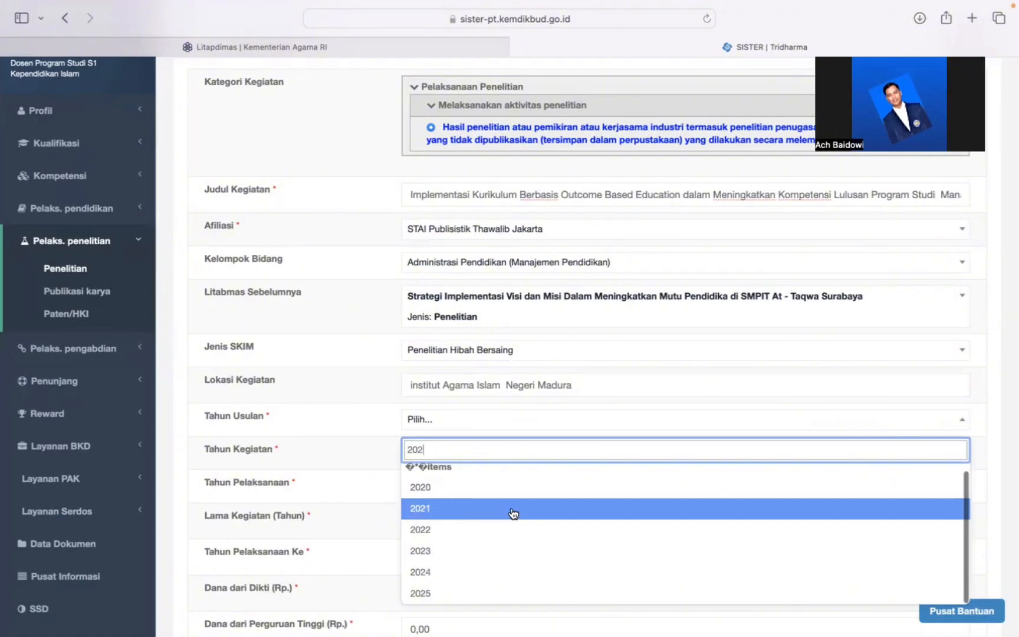
text(5)
click(453, 496)
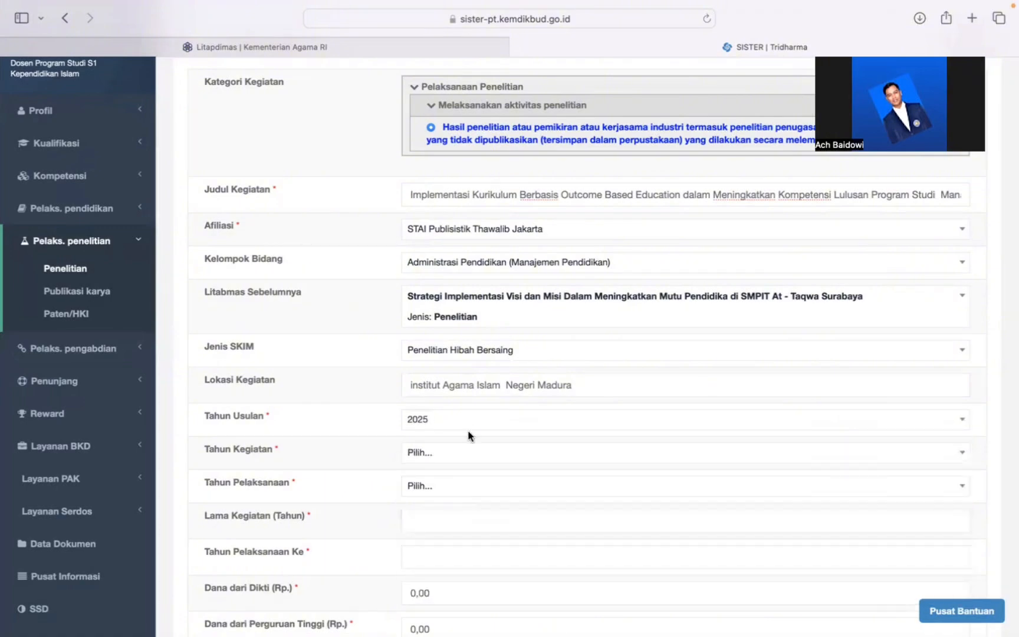
- Set both Tahun Kegiatan and Tahun Pelaksanaan to 2025
click(433, 453)
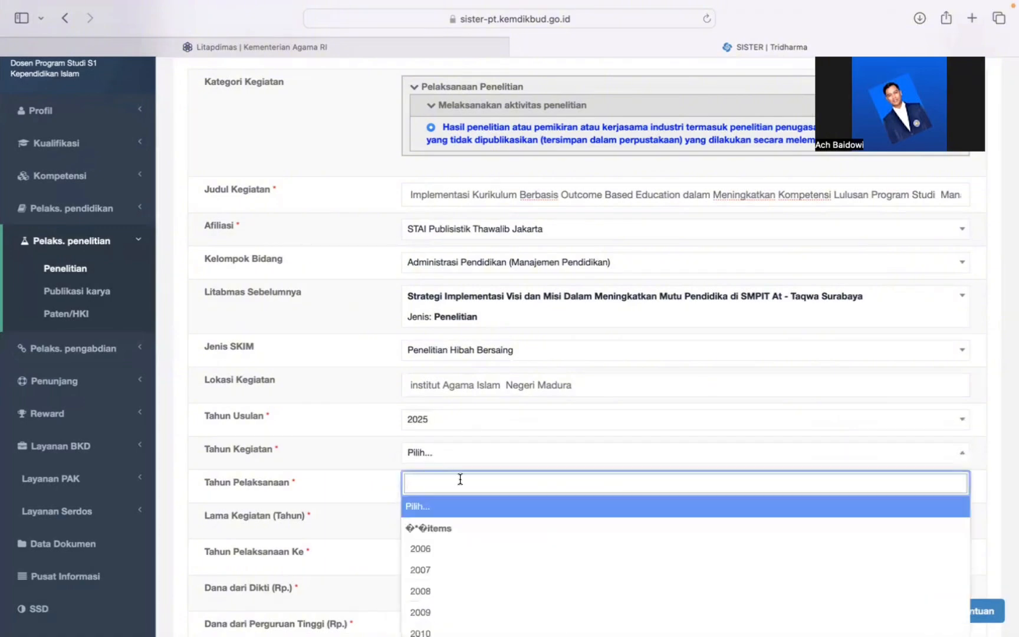
text(2025)
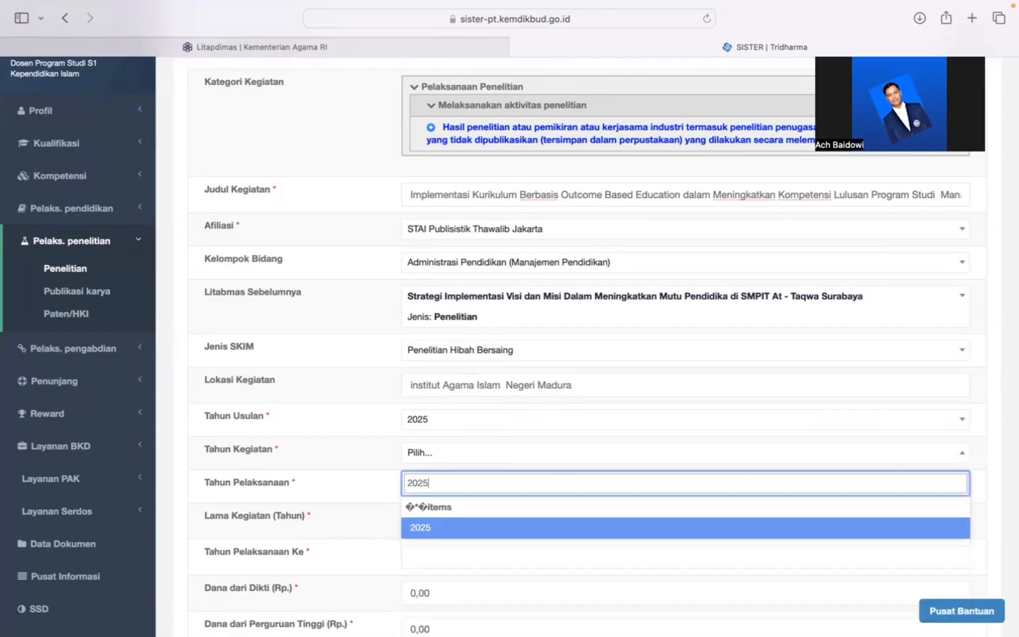
click(448, 528)
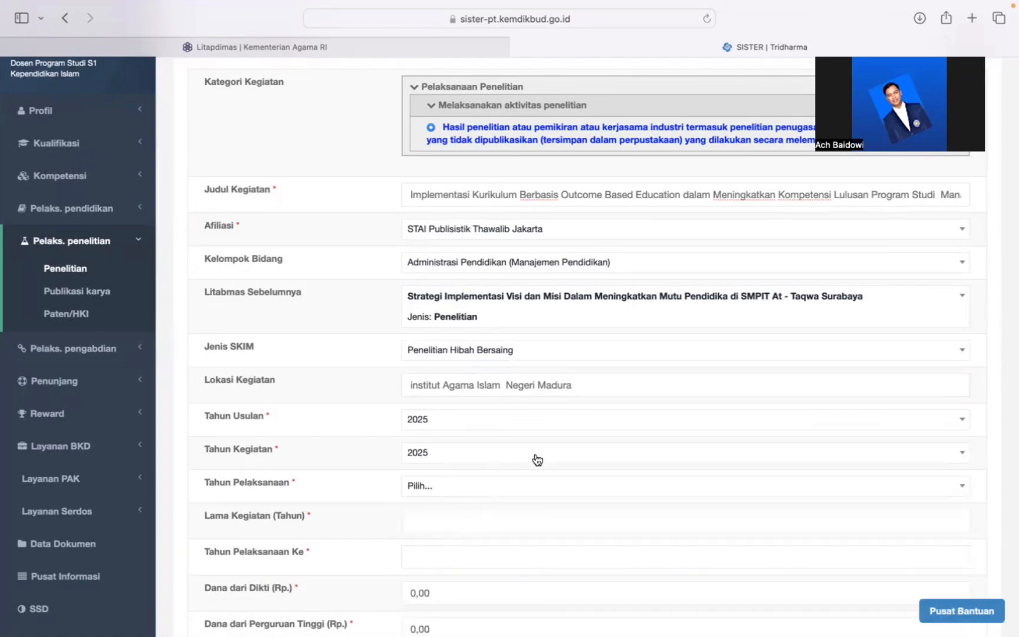
scroll(537, 459, down, 3)
click(469, 426)
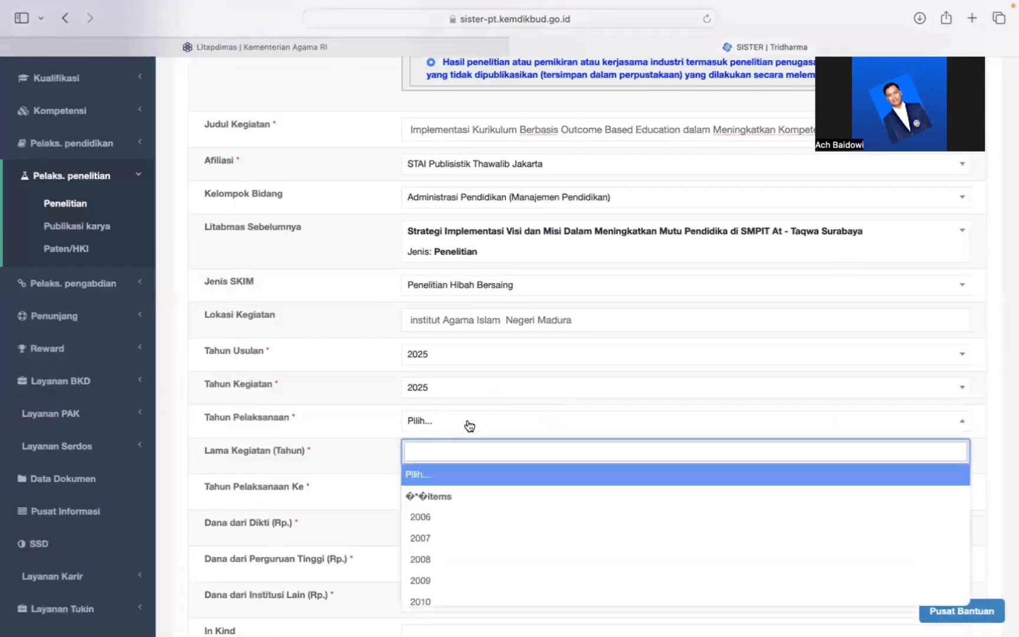
text(20225)
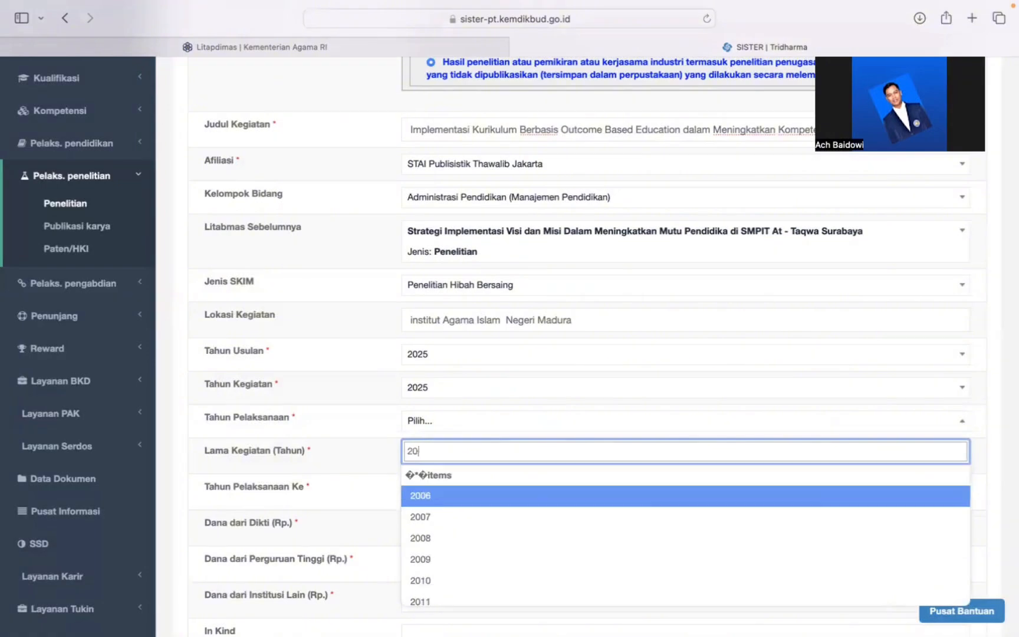
key(BackSpace)
key(BackSpace)
text(5)
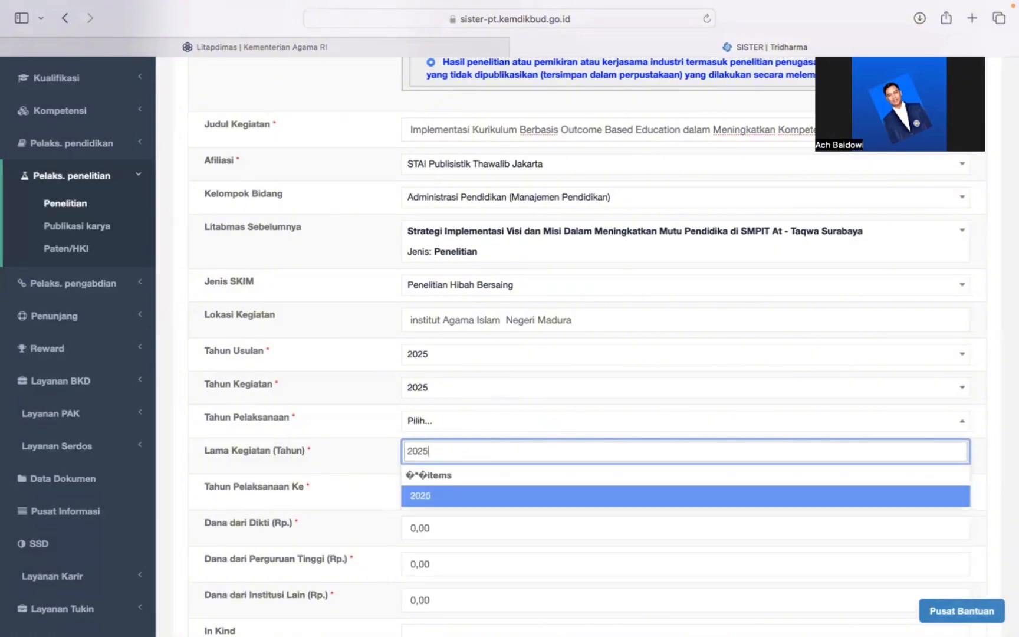
click(431, 499)
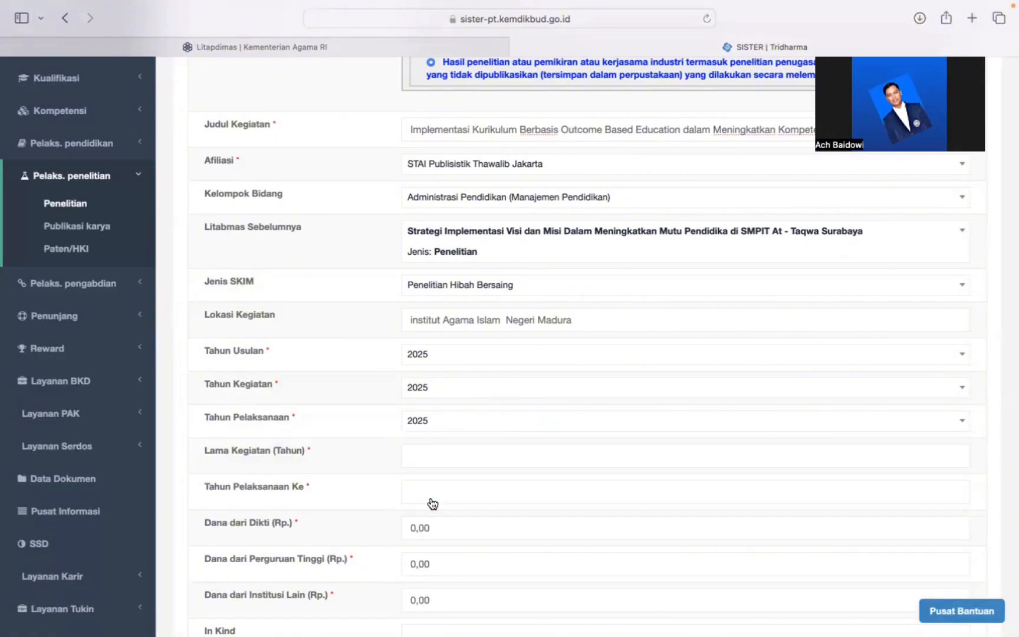
- Set Lama Kegiatan (Tahun) to 1 and Tahun Pelaksanaan Ke to 1
click(417, 456)
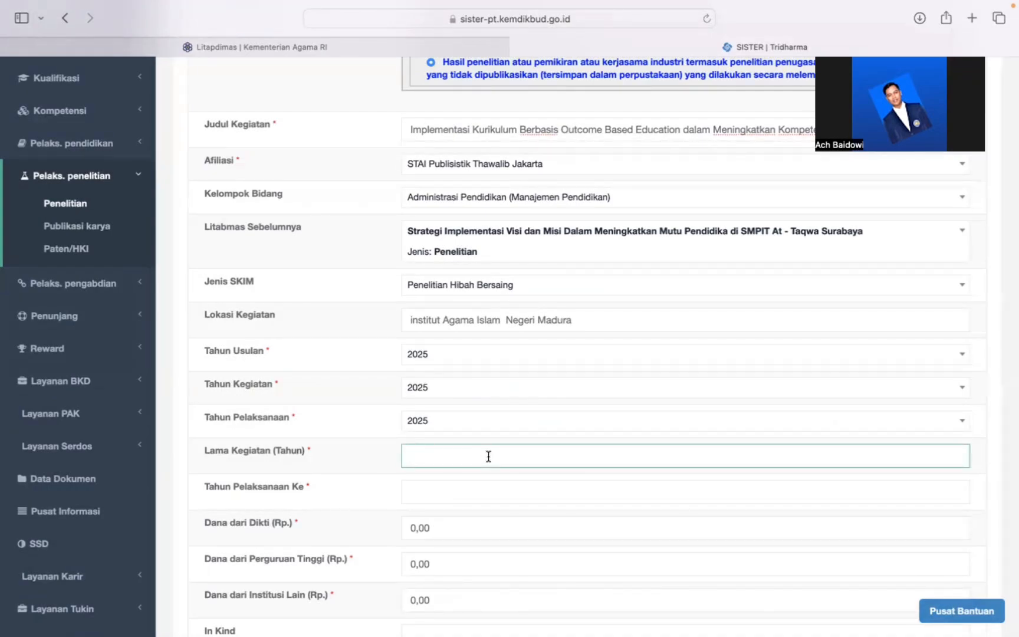
text(1)
scroll(502, 499, down, 1)
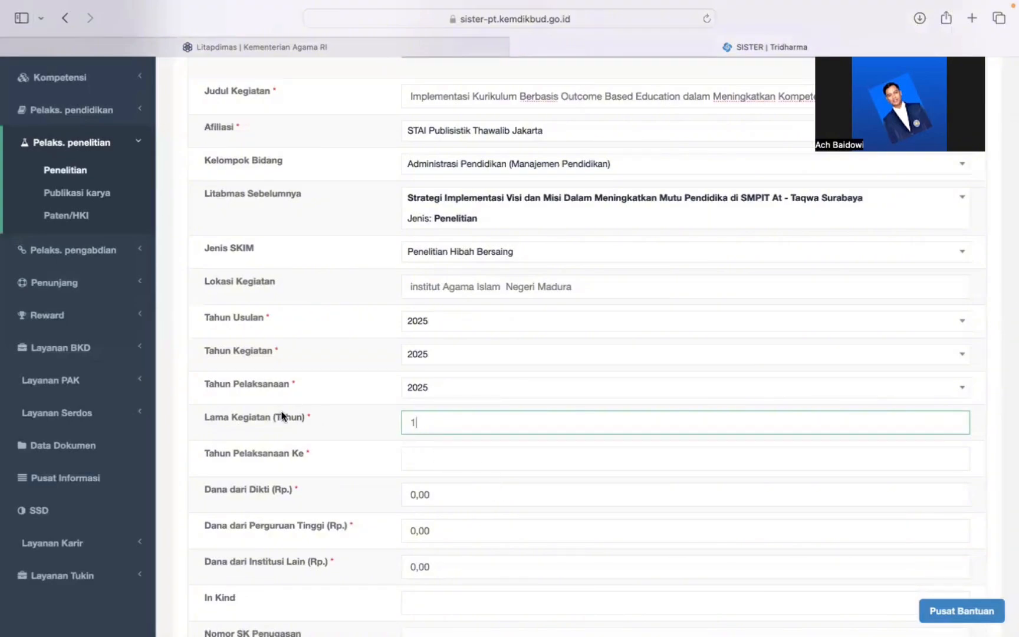
mouse_move(302, 417)
mouse_down()
mouse_move(286, 419)
mouse_move(300, 417)
mouse_up()
click(323, 423)
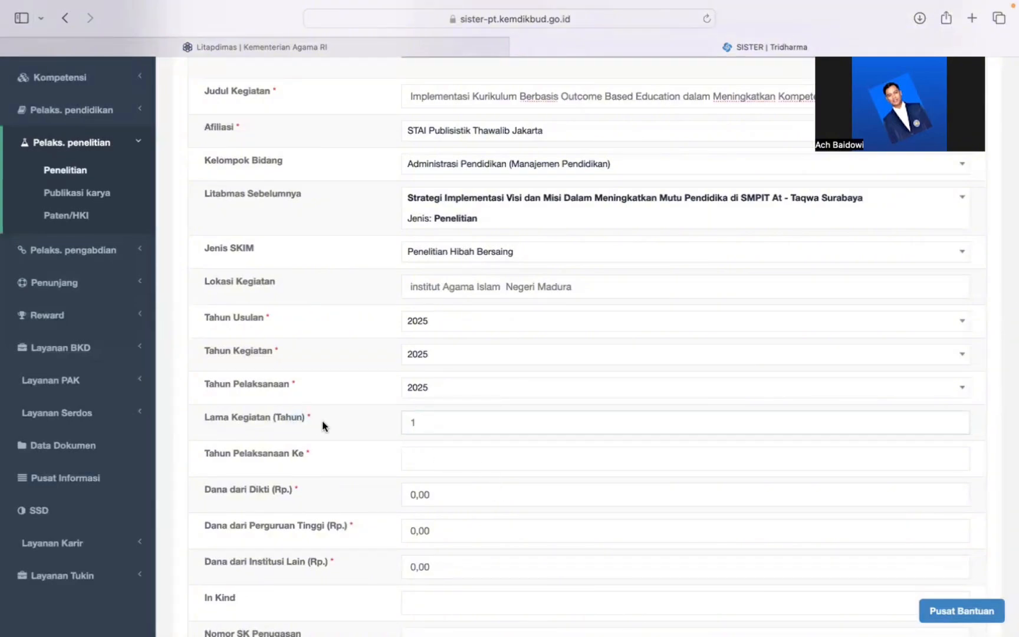
click(422, 461)
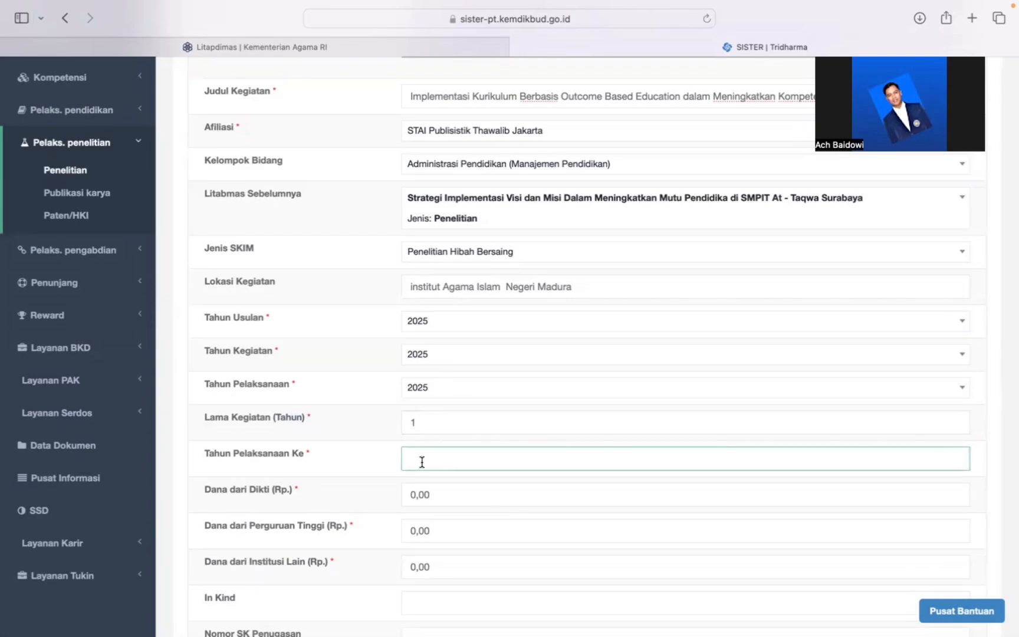
scroll(422, 462, down, 1)
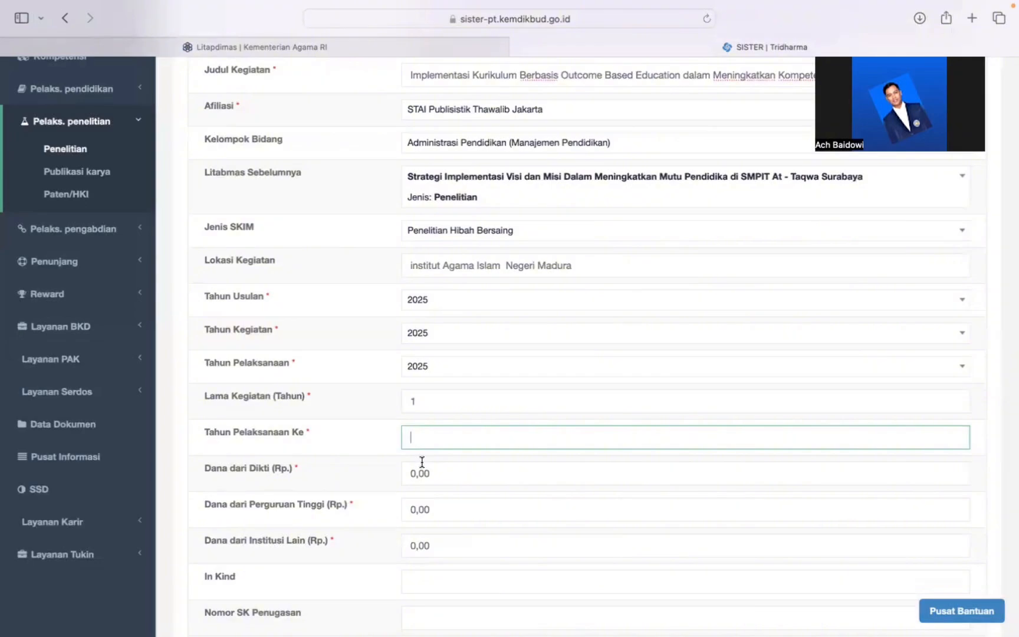
text(1)
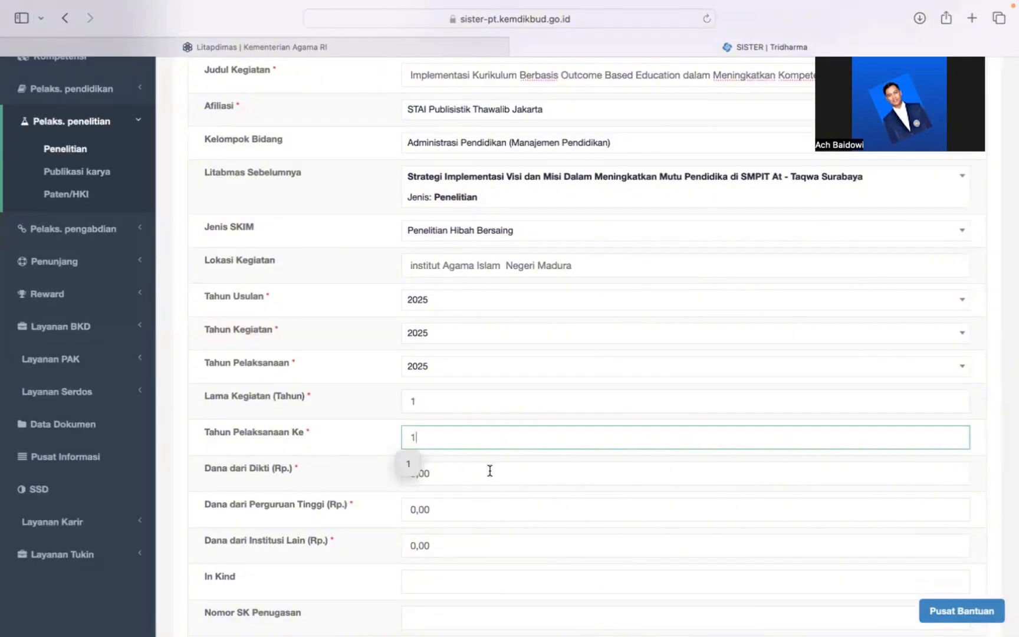
- Set Dana dari Dikti (Rp.) to 20.000.000
click(473, 476)
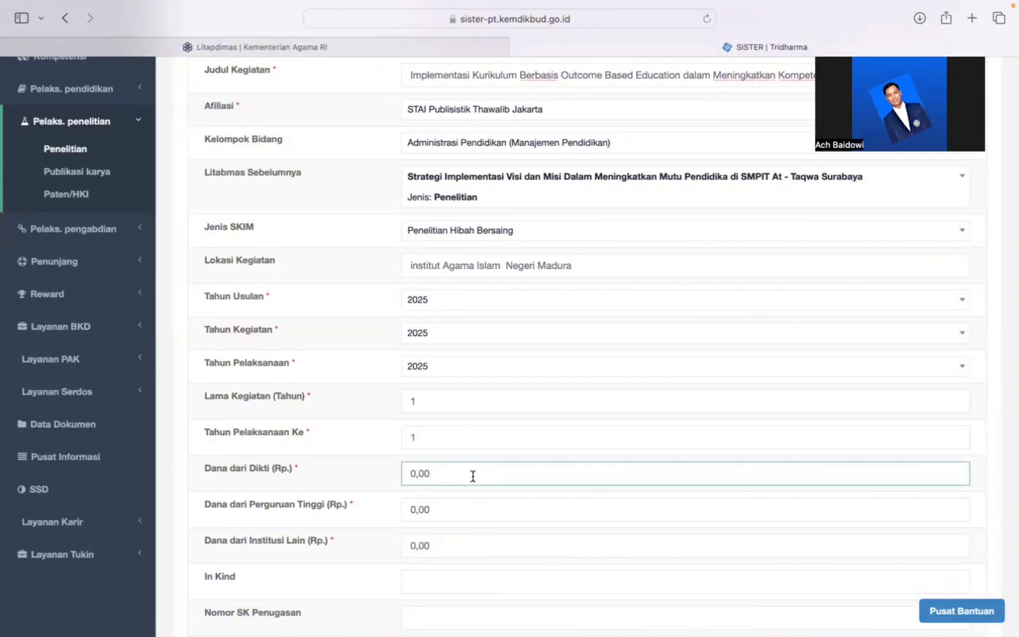
key(BackSpace)
key(BackSpace)
key(BackSpace)
key(BackSpace)
text(20.000.000)
click(460, 517)
scroll(460, 517, down, 1)
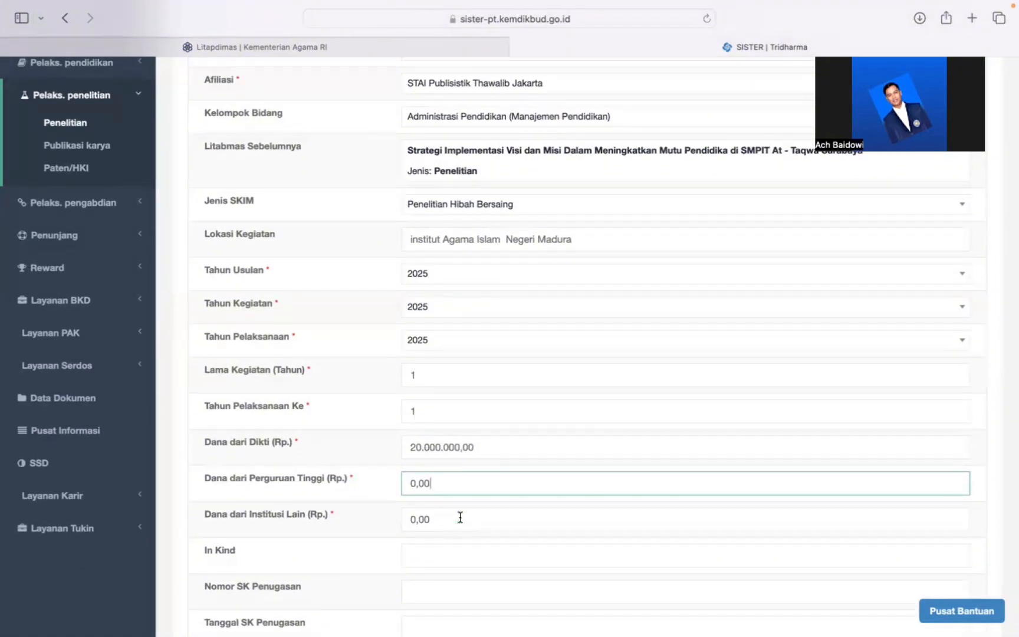
scroll(511, 389, up, 3)
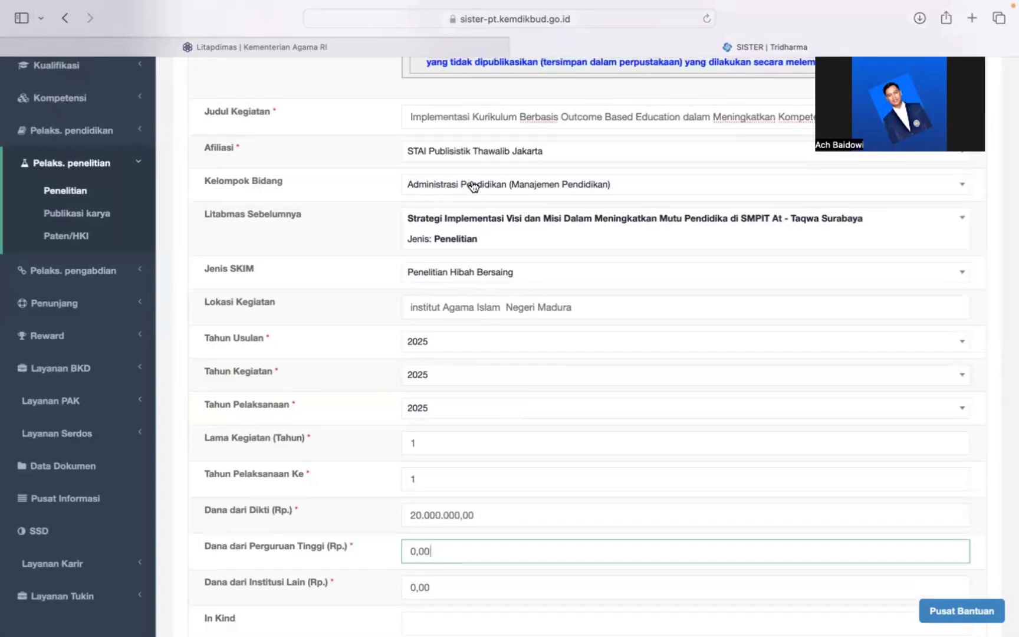
scroll(474, 187, up, 2)
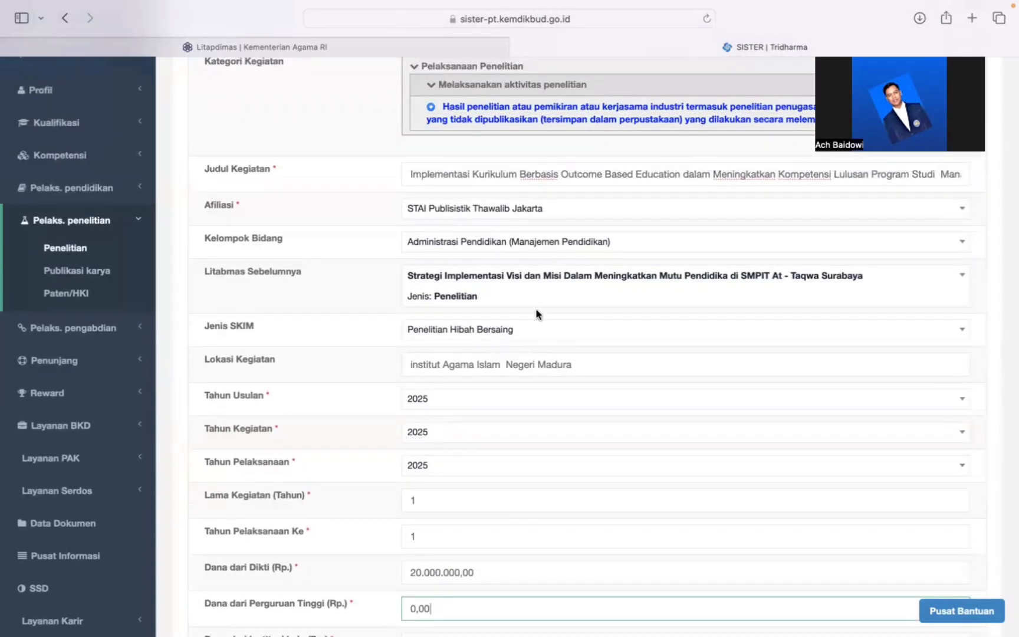
scroll(537, 312, down, 1)
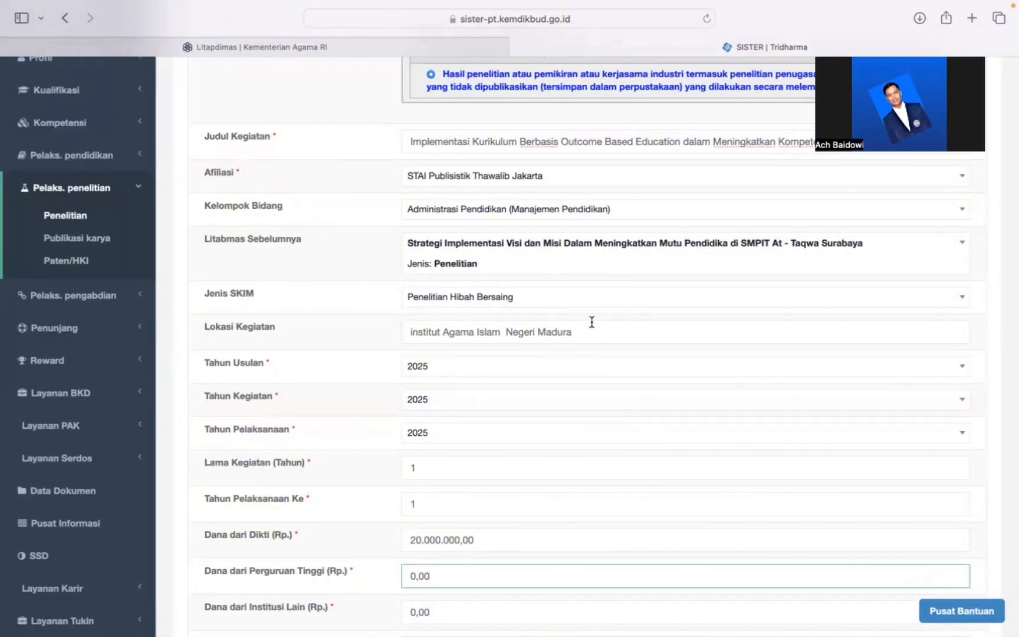
scroll(591, 321, up, 2)
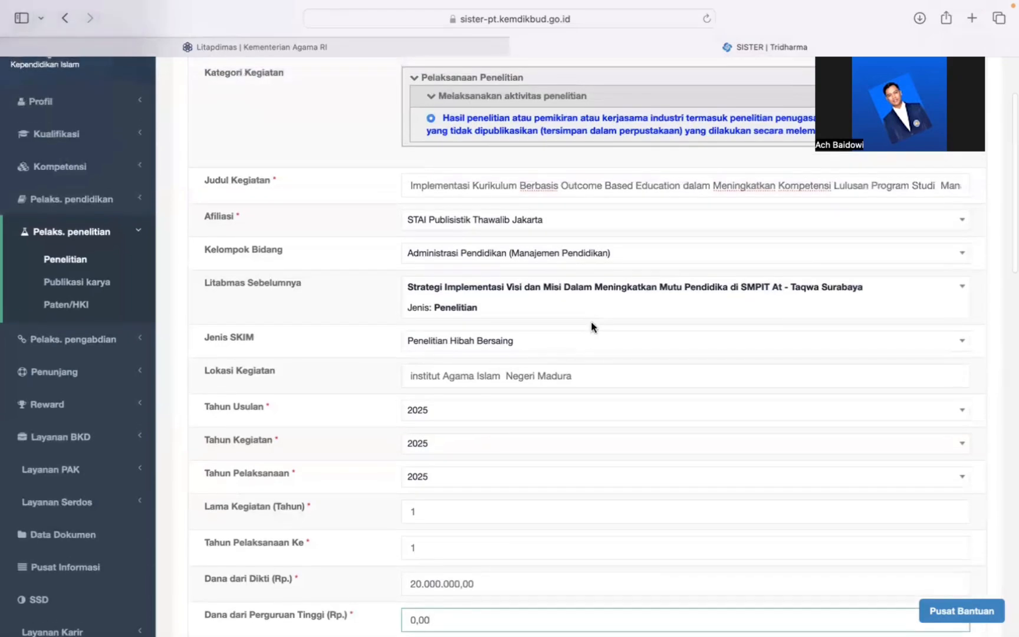
scroll(591, 321, down, 4)
scroll(591, 321, down, 2)
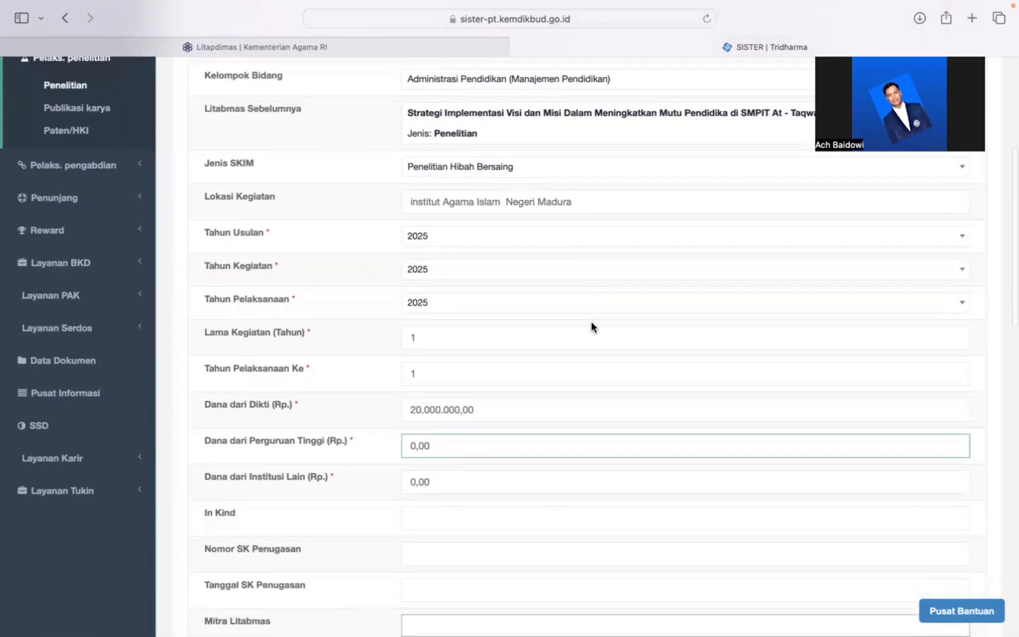
click(489, 409)
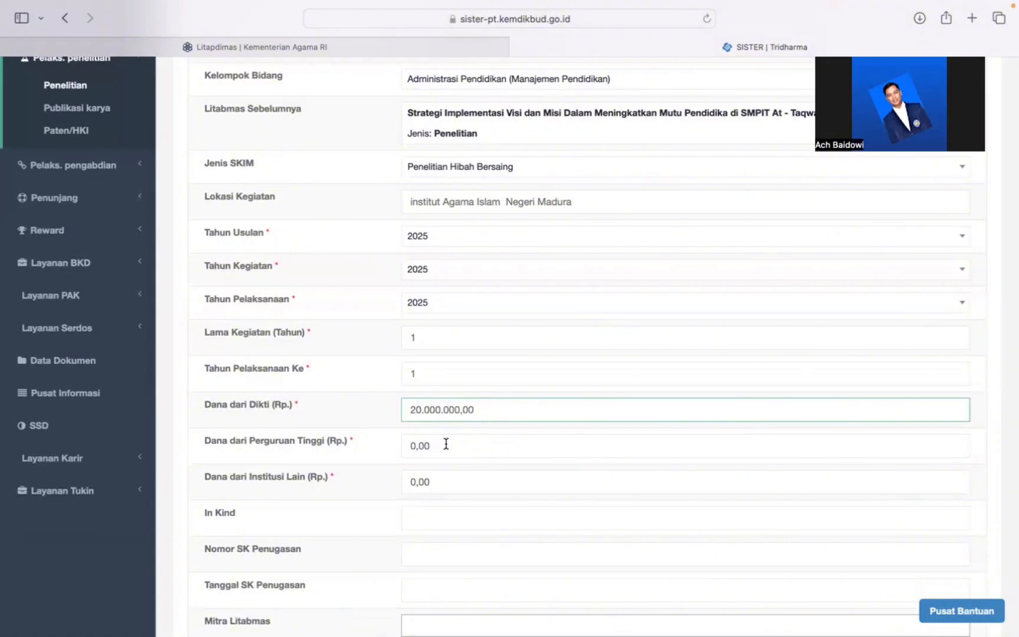
click(450, 448)
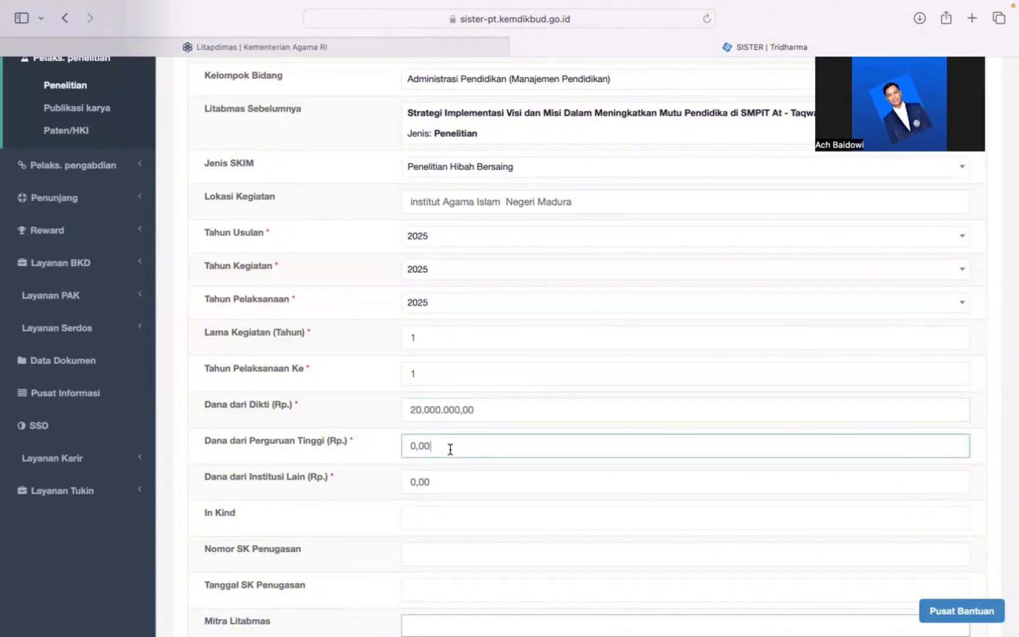
key(BackSpace)
key(BackSpace)
key(BackSpace)
key(BackSpace)
key(BackSpace)
text(0)
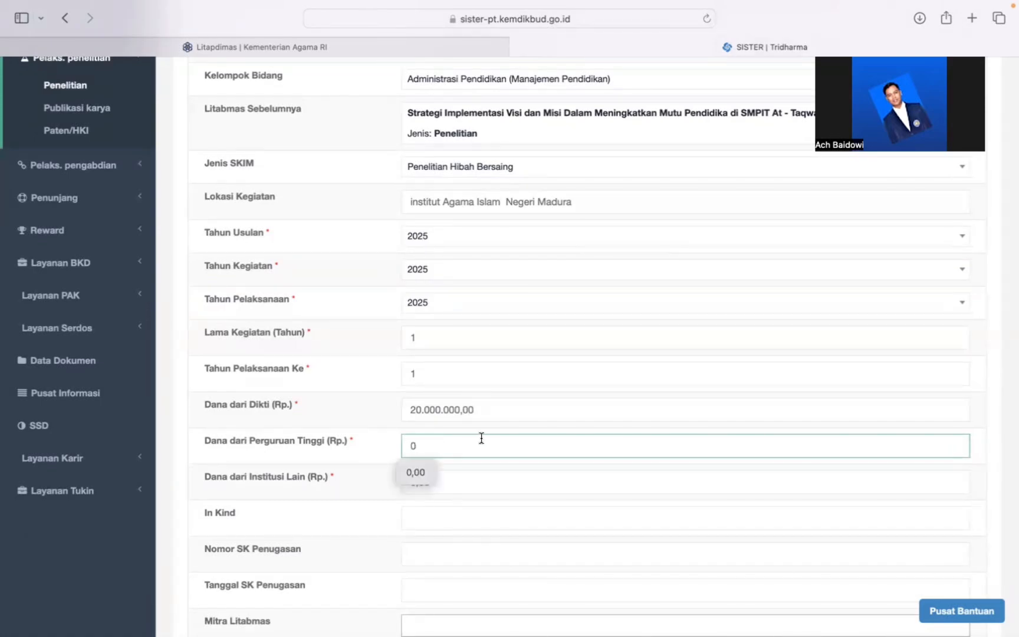
key(BackSpace)
text(1)
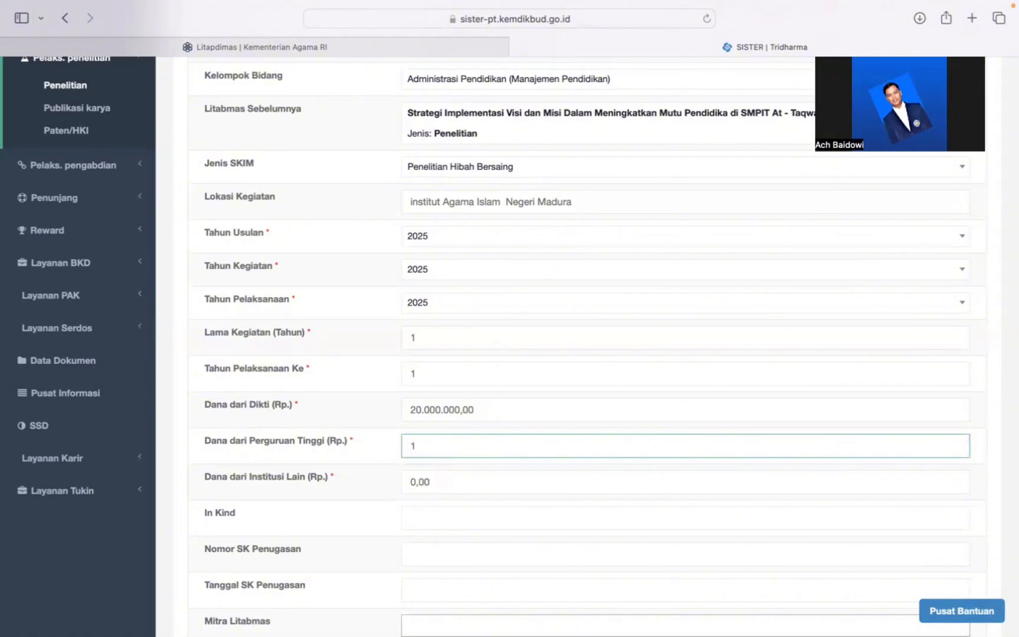
key(BackSpace)
text(5)
key(BackSpace)
text(5000)
key(super+a)
key(BackSpace)
scroll(463, 420, up, 3)
scroll(463, 425, down, 1)
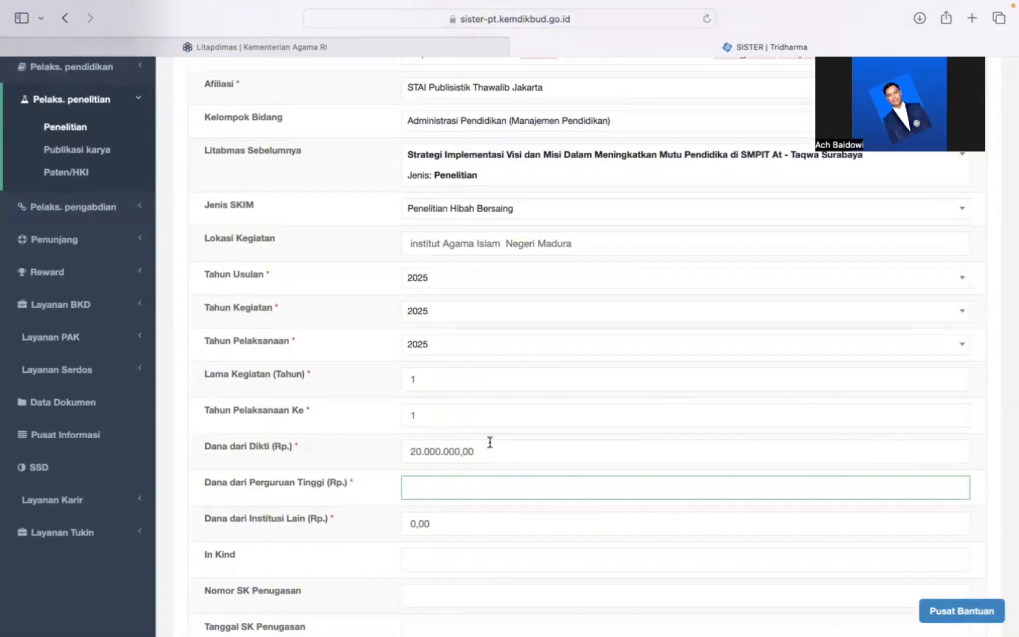
- Set Dana dari Perguruan Tinggi (Rp.) and Dana dari Institusi Lain (Rp.) to 0
scroll(489, 442, down, 2)
scroll(489, 442, down, 1)
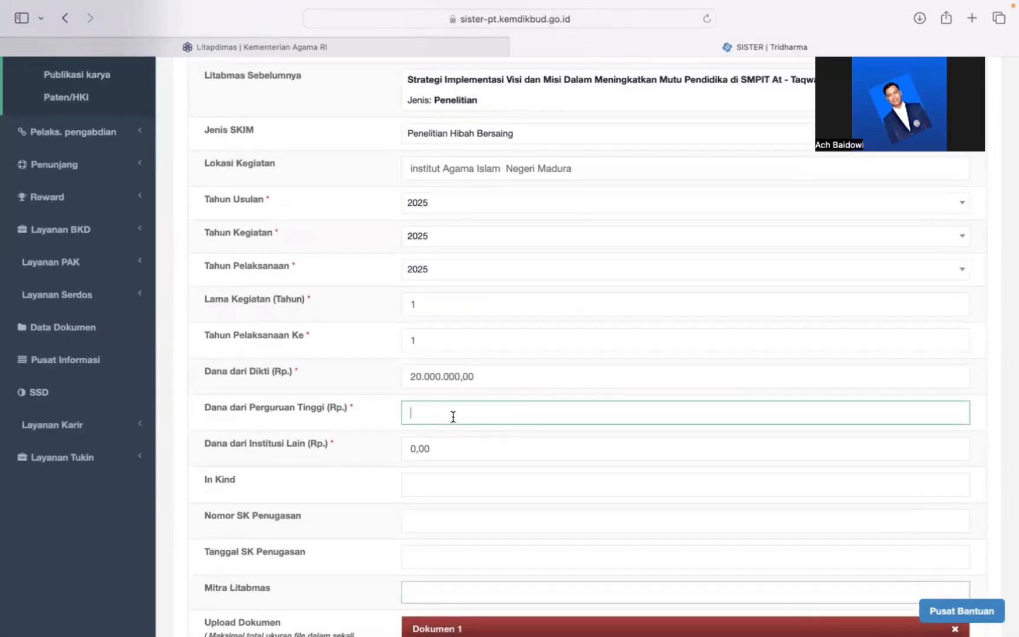
text(0)
key(Tab)
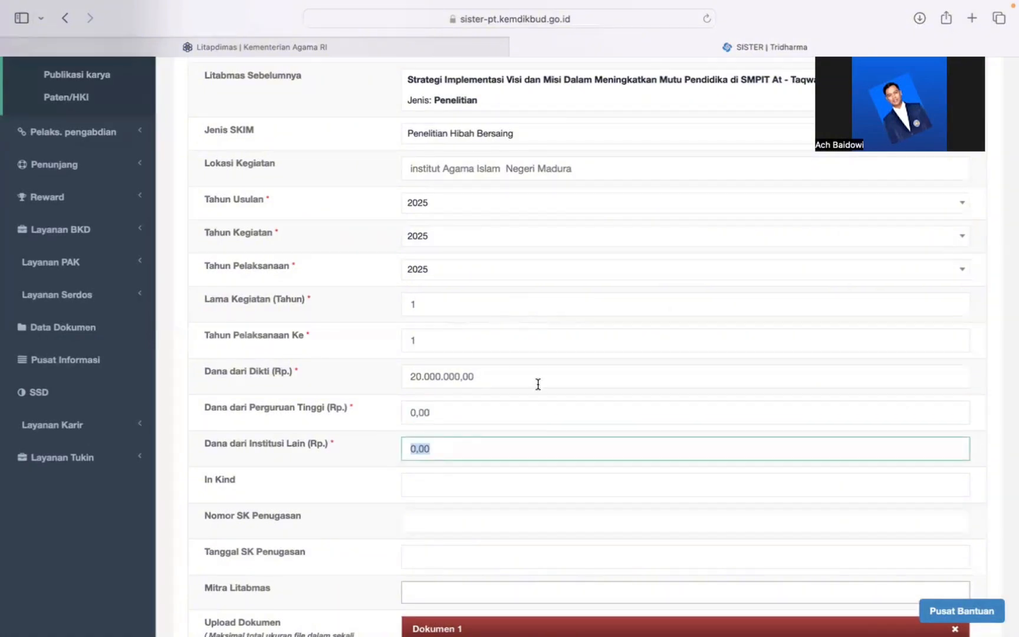
text(0)
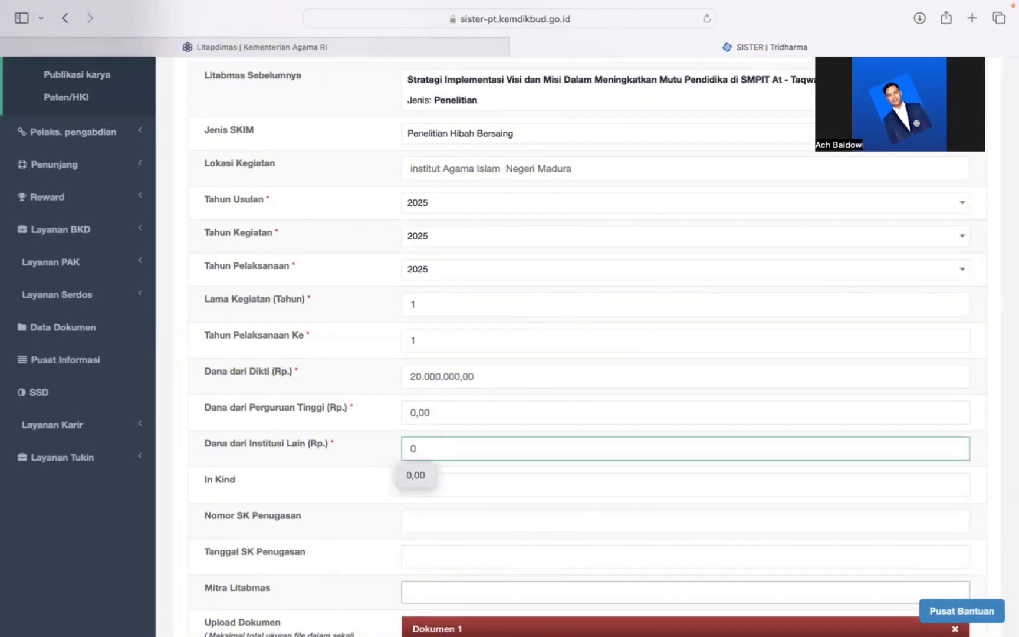
click(475, 480)
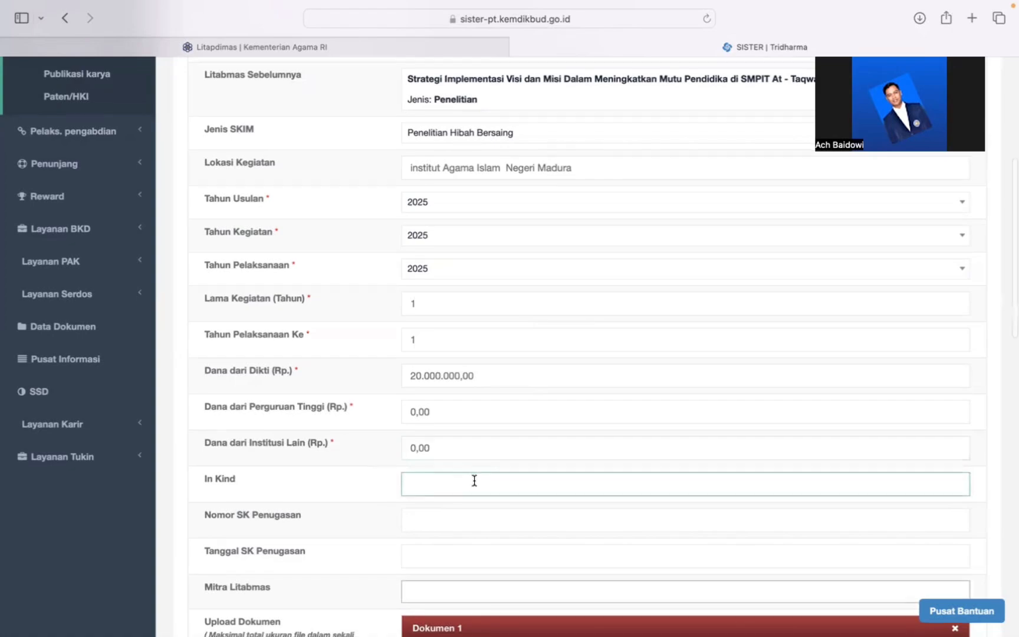
- Consult the first page of the "pengumuman penerima" PDF for the assignment letter details needed for Nomor SK Penugasan
scroll(474, 480, down, 2)
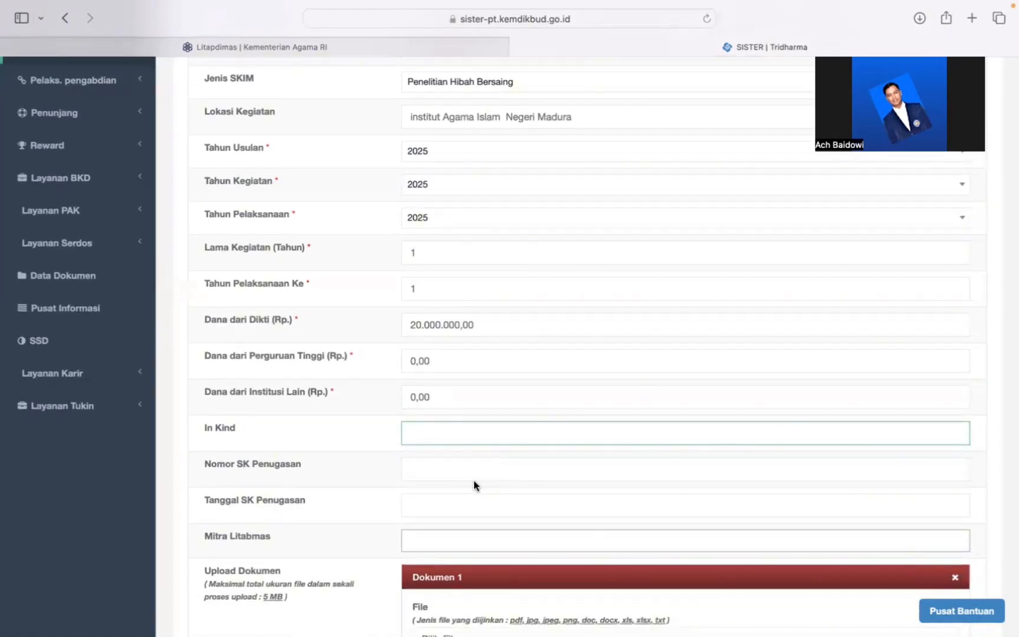
scroll(473, 480, down, 2)
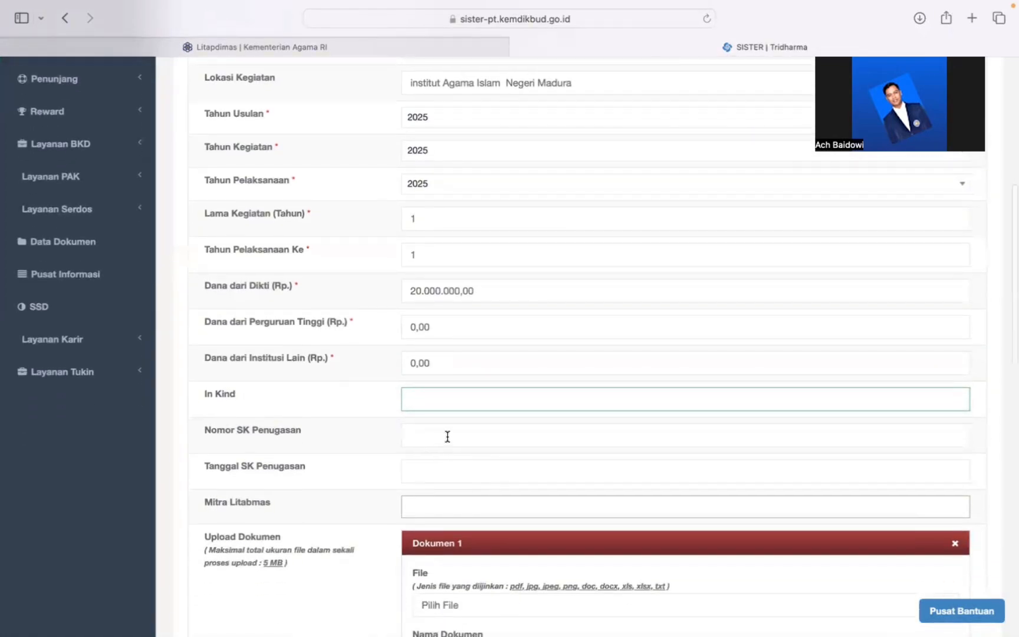
click(447, 436)
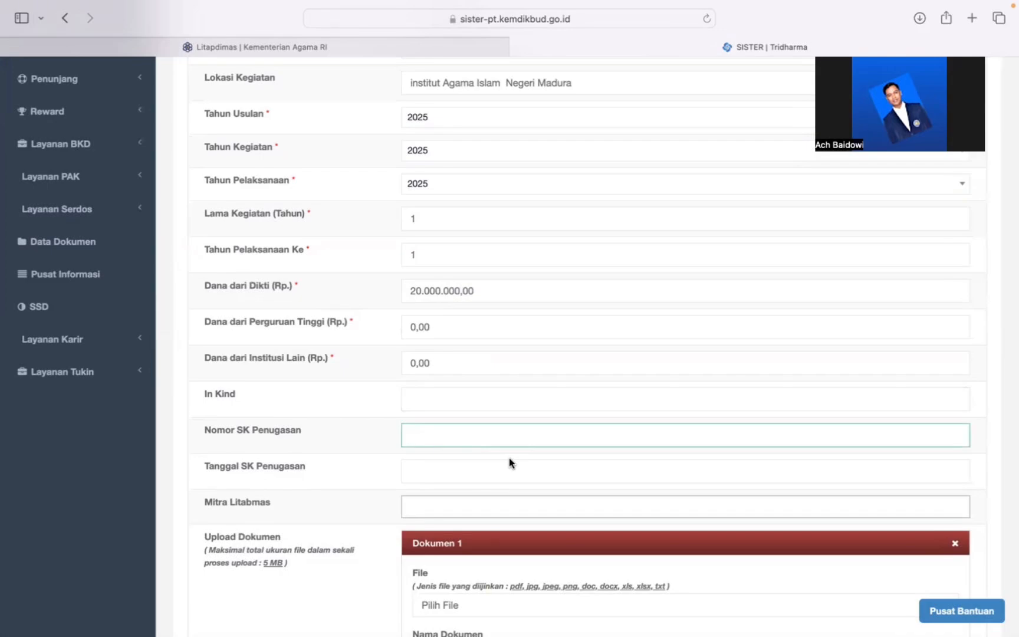
key(ctrl+Left)
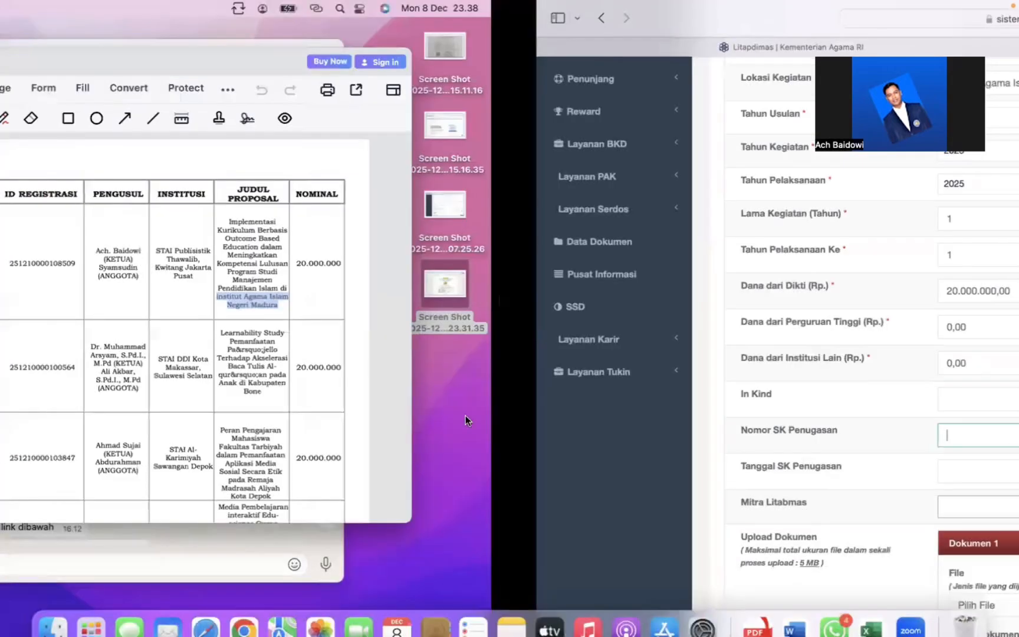
scroll(586, 311, up, 20)
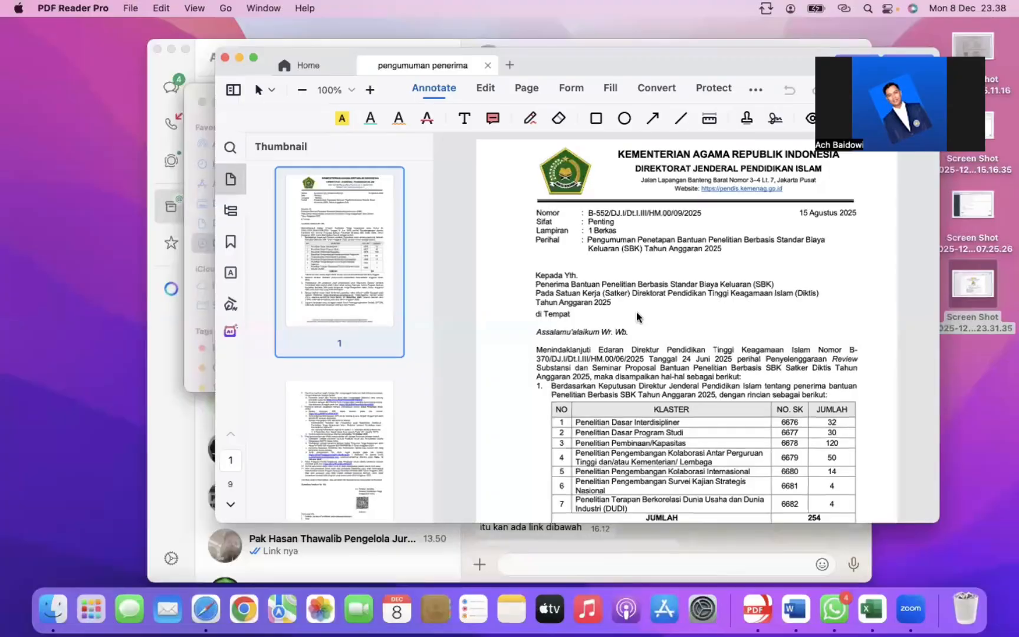
key(super+Tab)
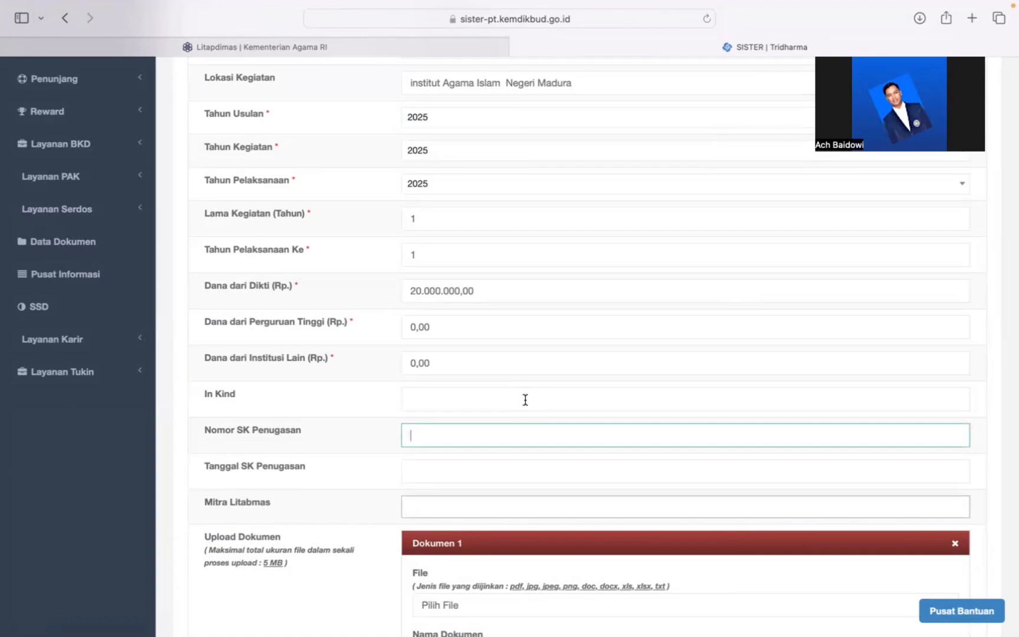
key(ctrl+Left)
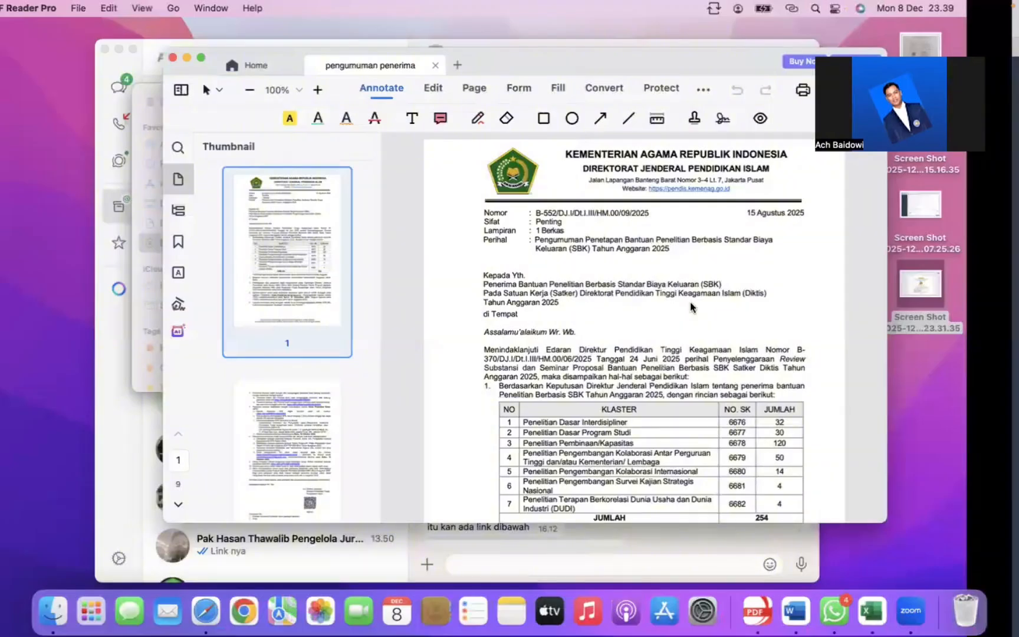
key(ctrl+Right)
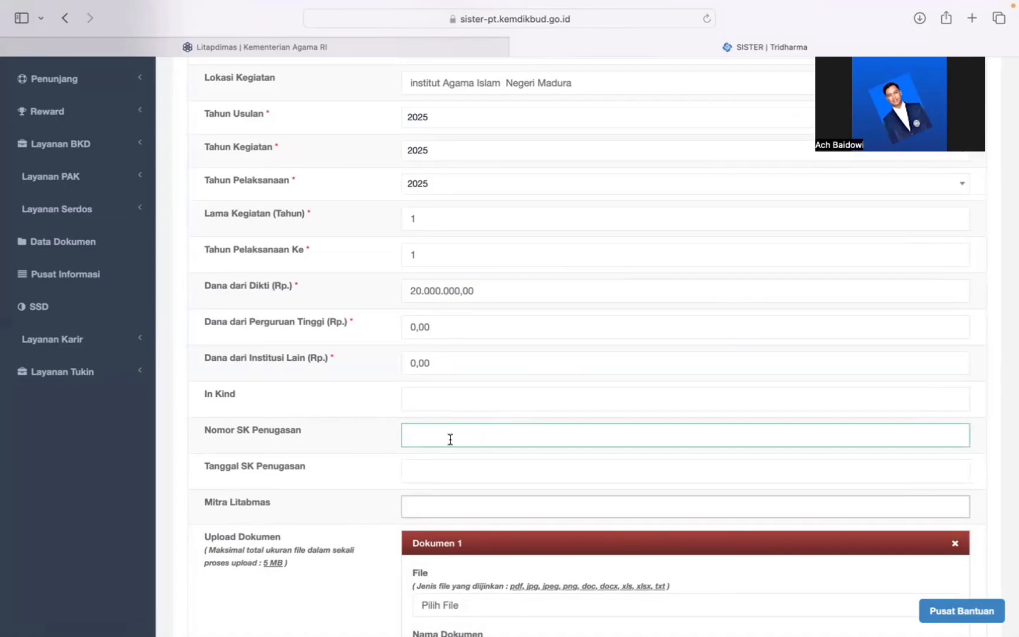
- Examine the Tanggal SK Penugasan and Mitra Litabmas fields and review the form from Kategori Kegiatan through Upload Dokumen
click(425, 471)
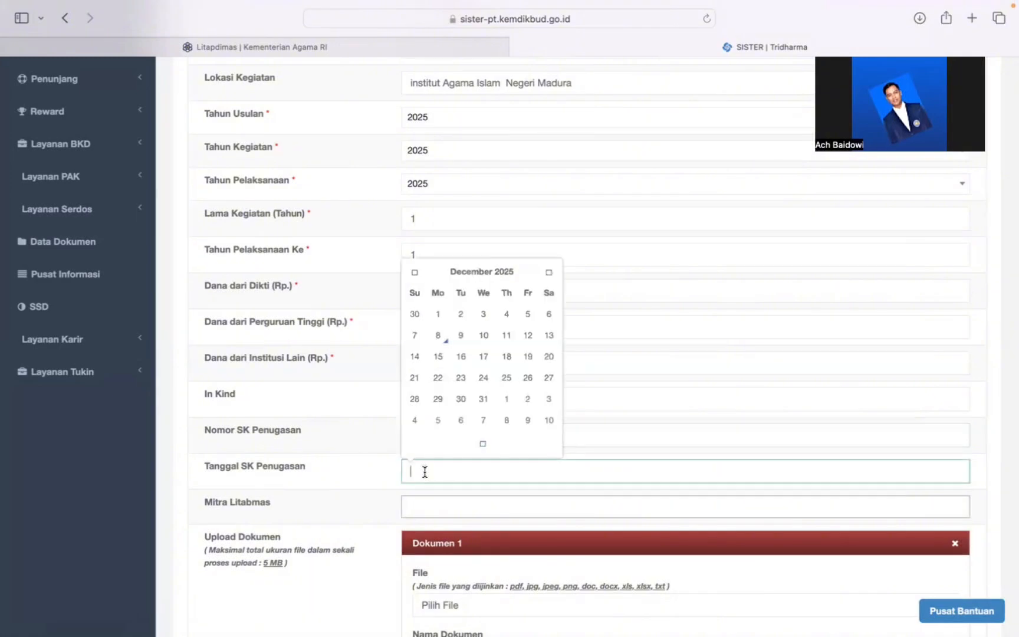
click(454, 507)
scroll(537, 480, down, 1)
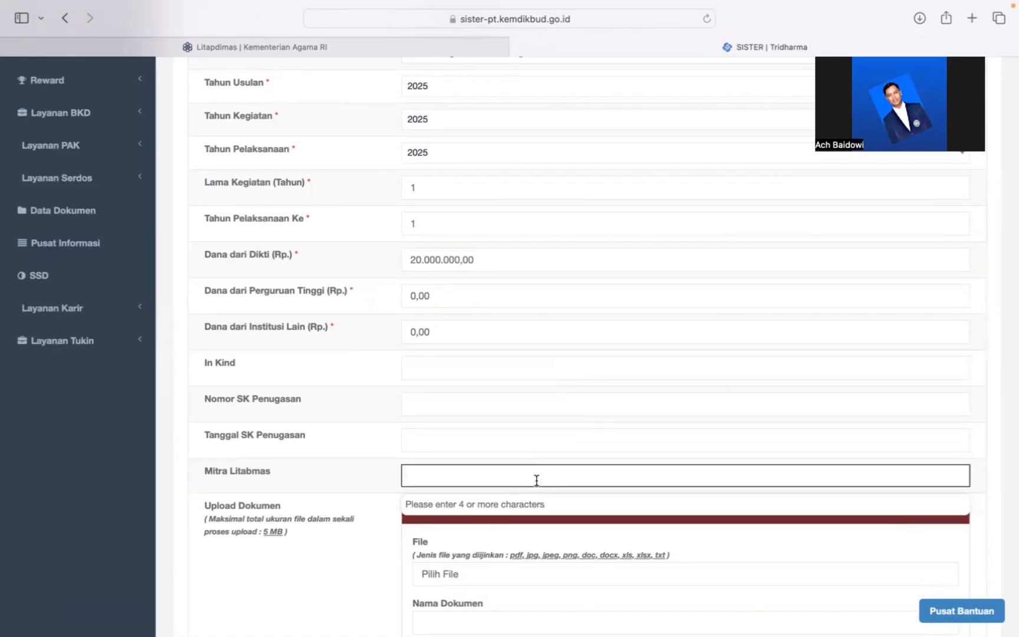
scroll(537, 479, down, 2)
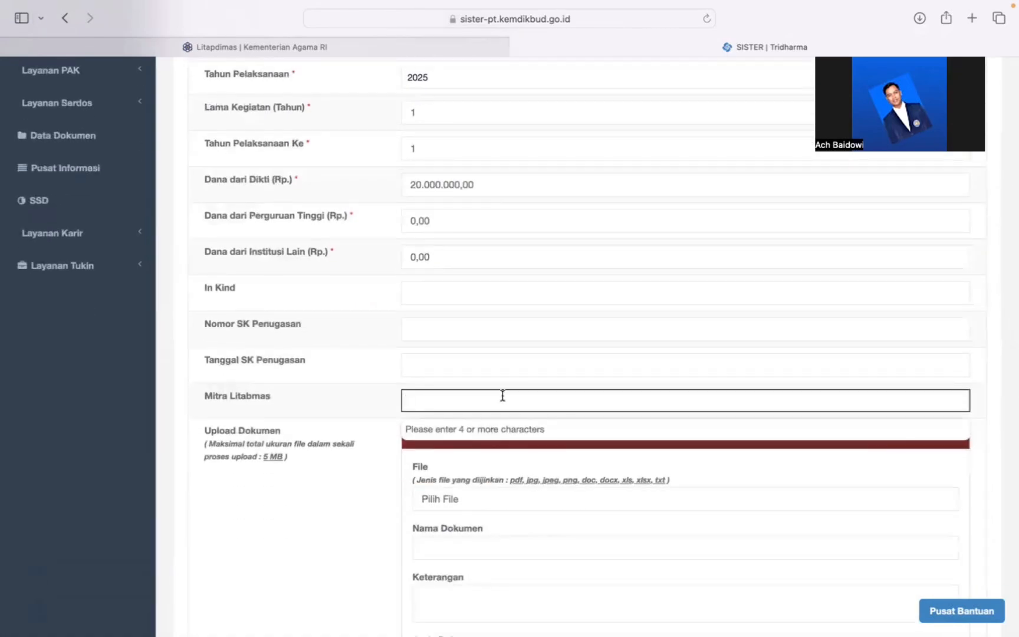
scroll(523, 455, down, 4)
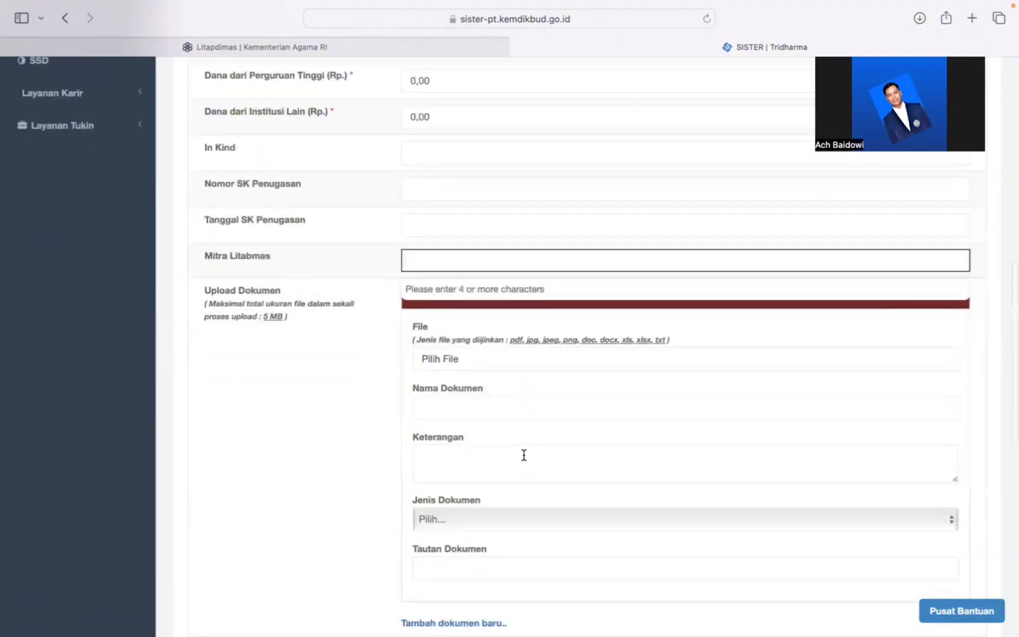
click(345, 344)
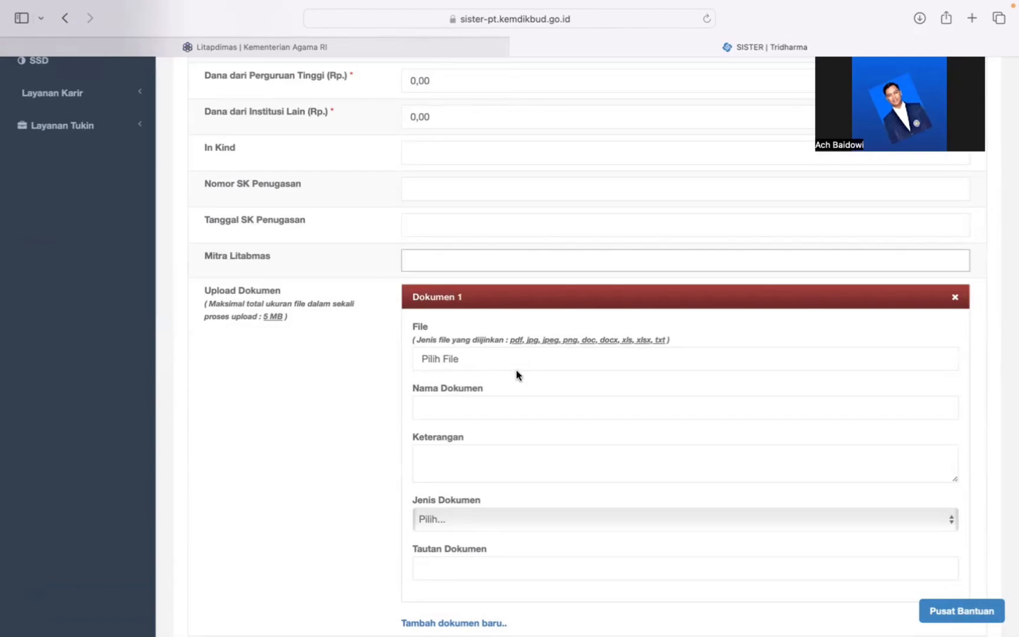
scroll(516, 370, up, 10)
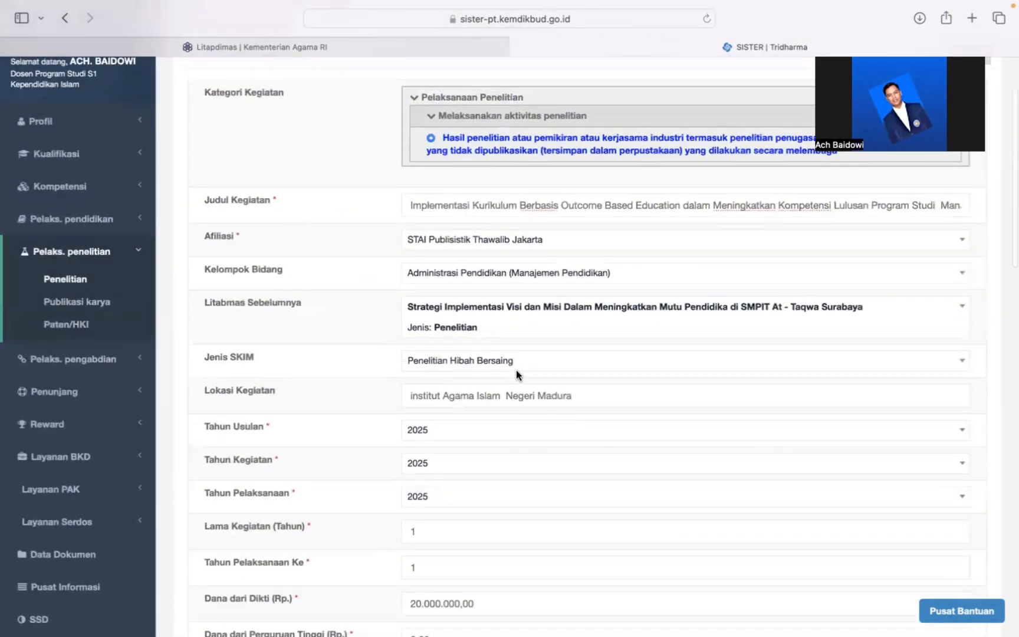
scroll(516, 370, down, 10)
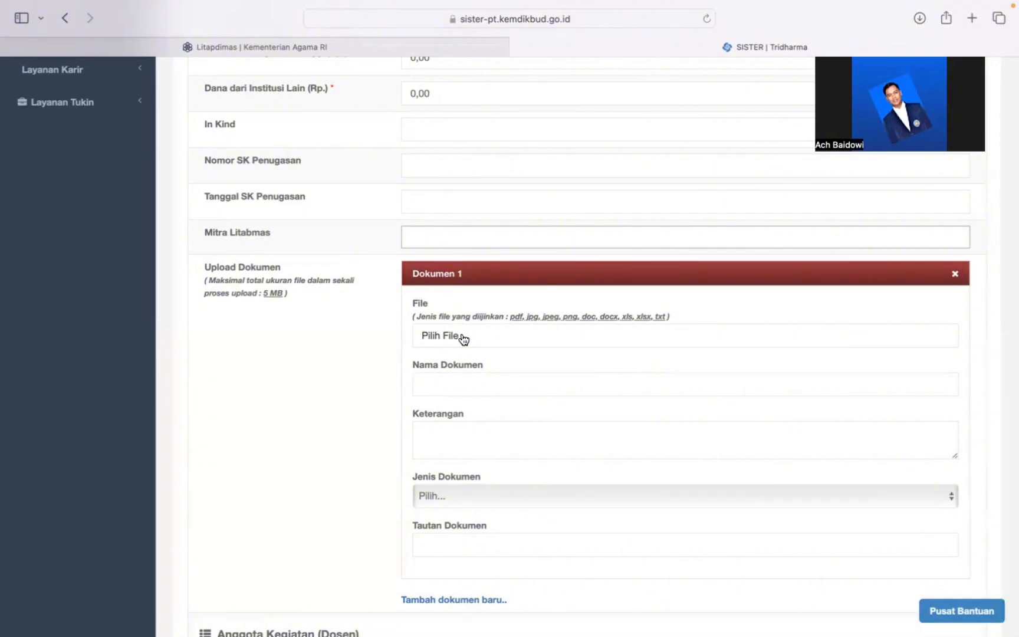
scroll(464, 339, up, 2)
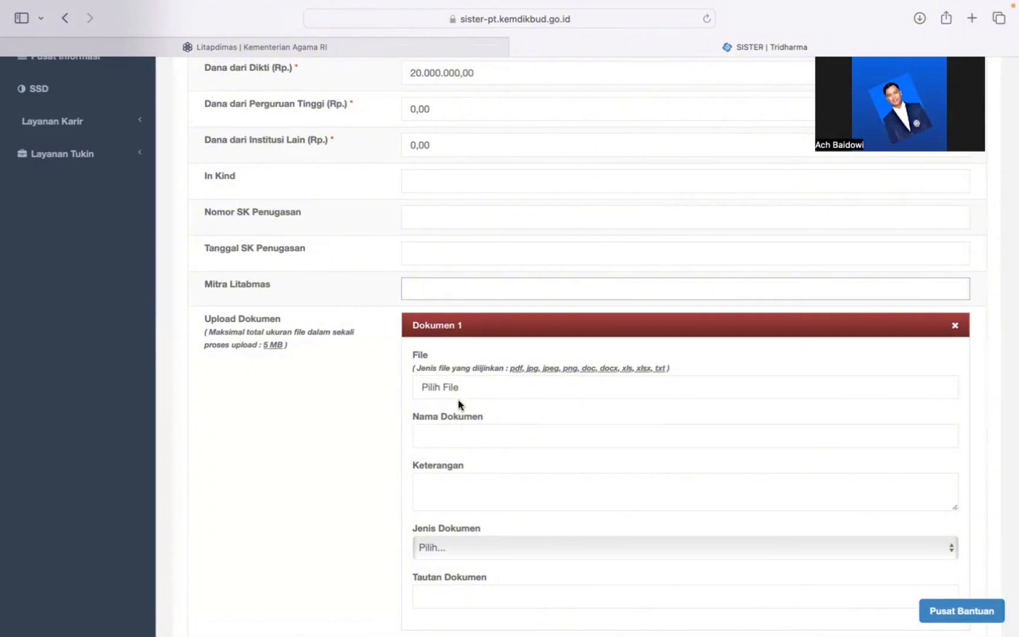
scroll(444, 386, down, 1)
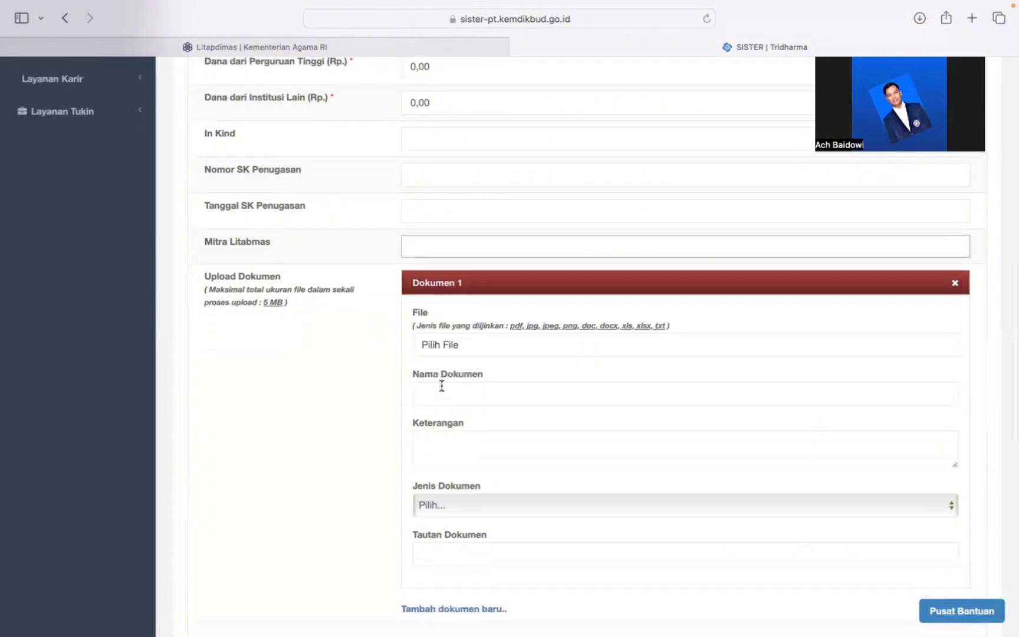
- Attach laporan akademik.pdf from the Downloads folder as the file for Dokumen 1
click(442, 347)
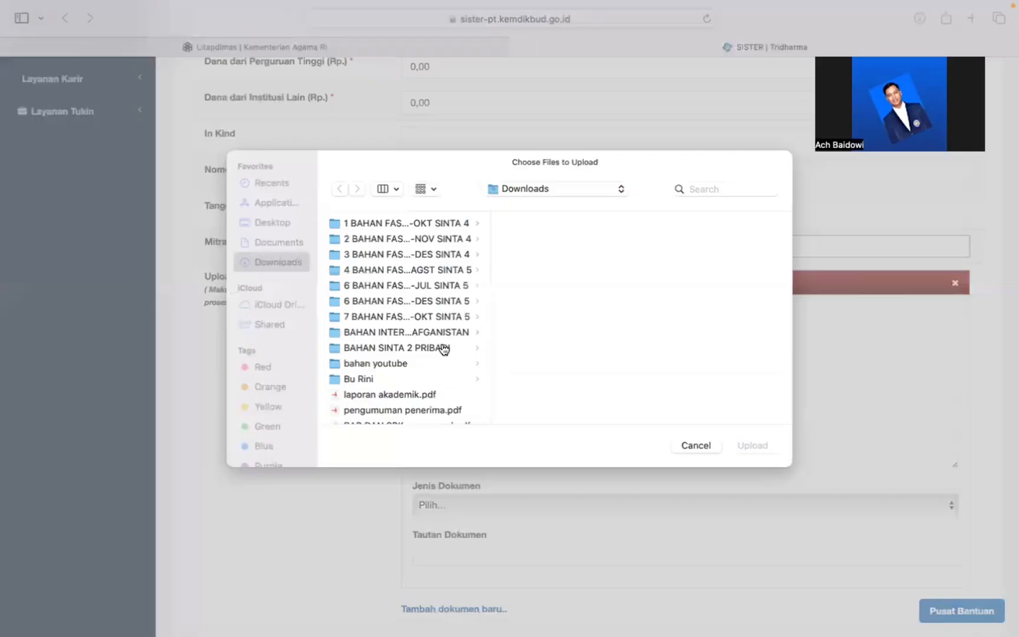
scroll(424, 344, down, 2)
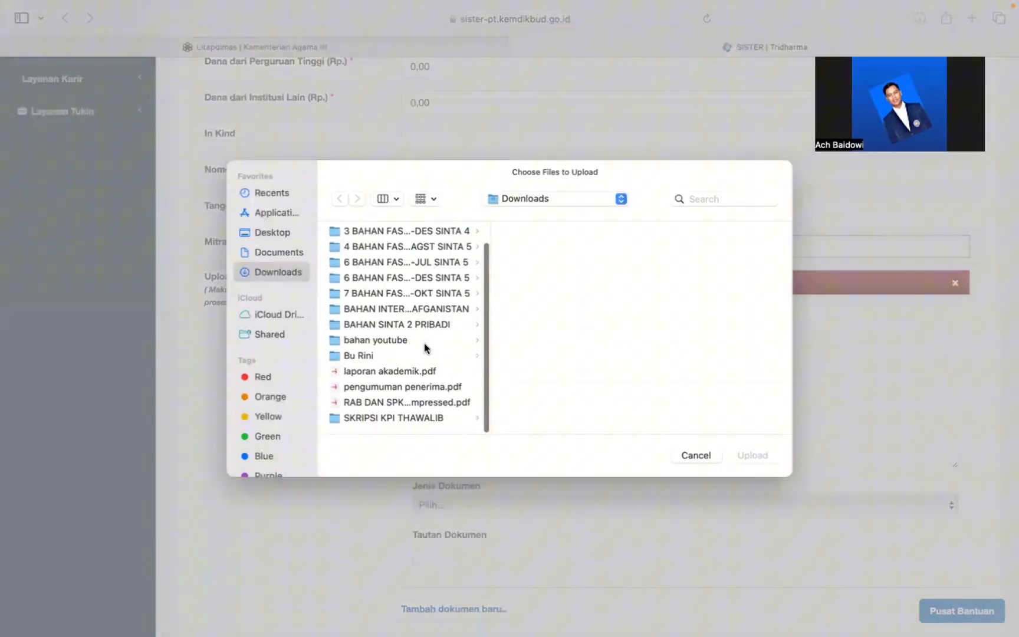
double_click(373, 372)
- Enter "Laporan Akademik" as the Nama Dokumen of Dokumen 1
scroll(604, 370, down, 1)
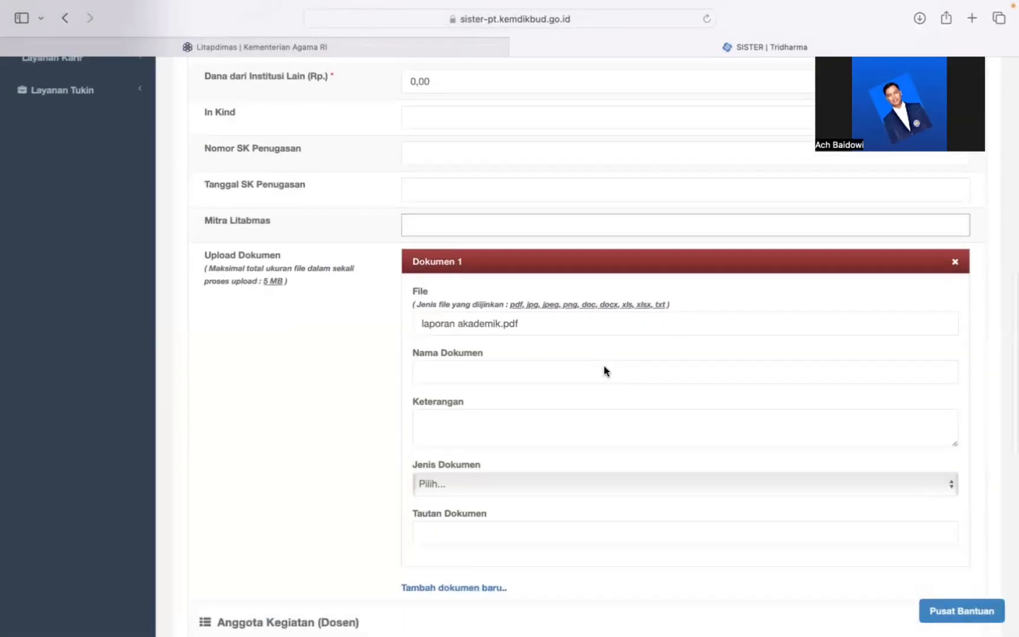
click(475, 380)
text(Laporan Kade)
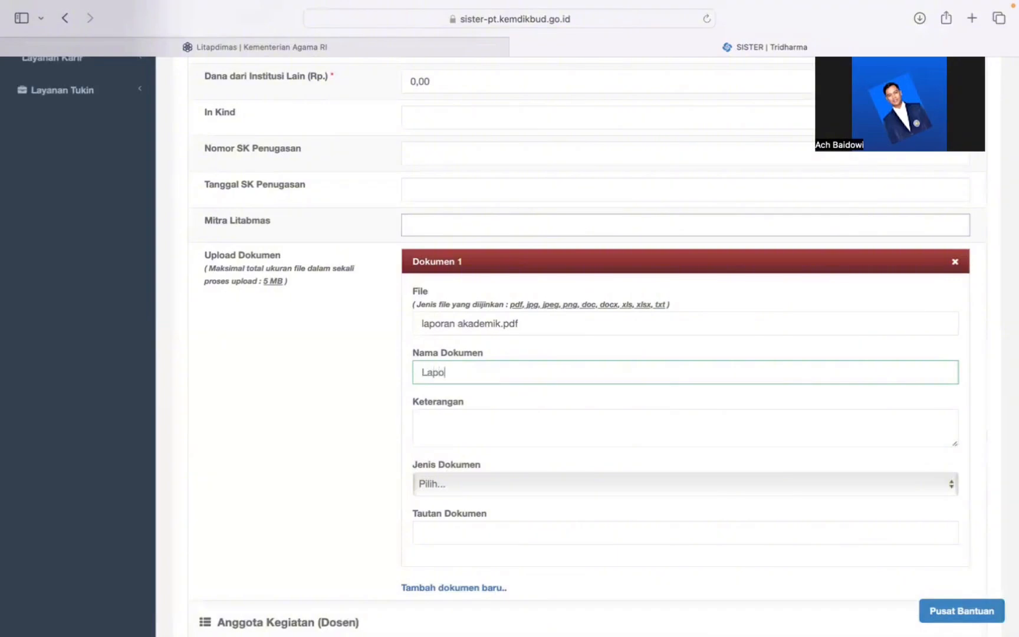
key(BackSpace)
key(BackSpace)
key(BackSpace)
key(BackSpace)
text(Akde)
key(BackSpace)
key(BackSpace)
text(ademik)
- Set the Jenis Dokumen of Dokumen 1 to Lainnya
click(452, 487)
scroll(518, 475, down, 5)
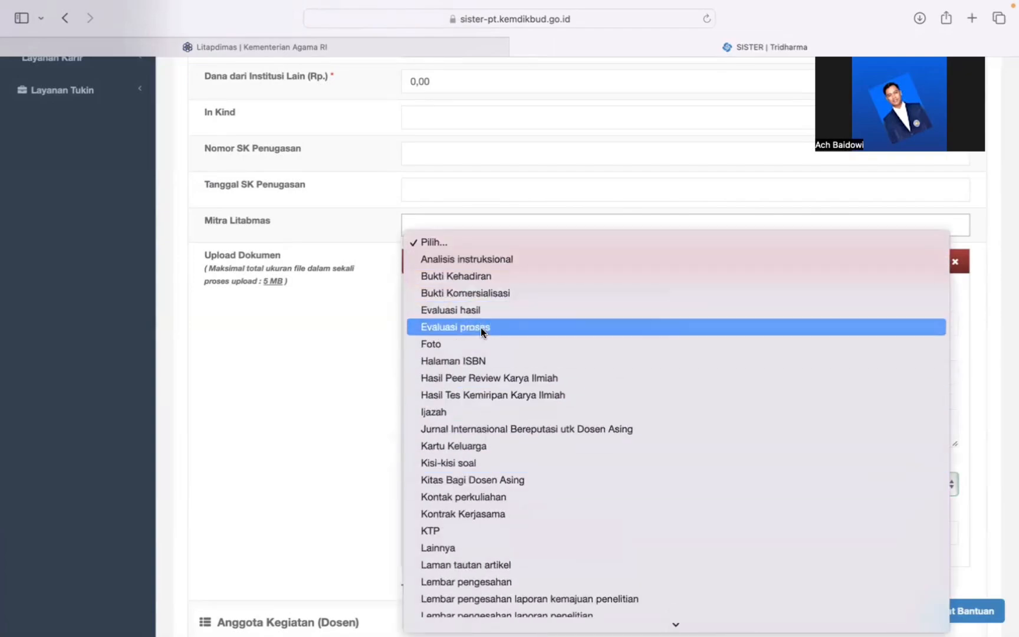
key(l)
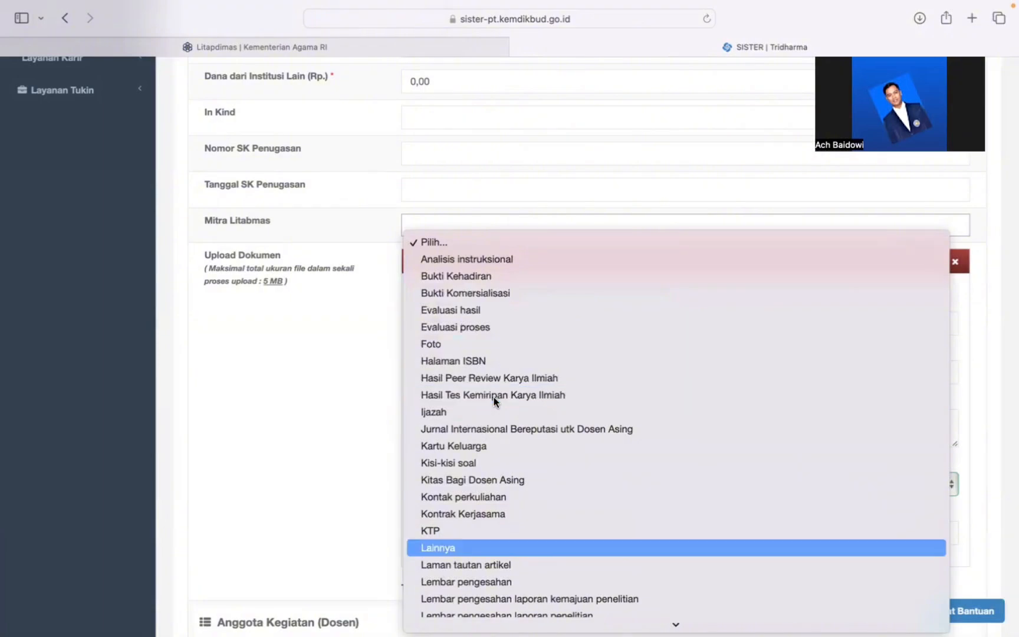
scroll(537, 461, down, 5)
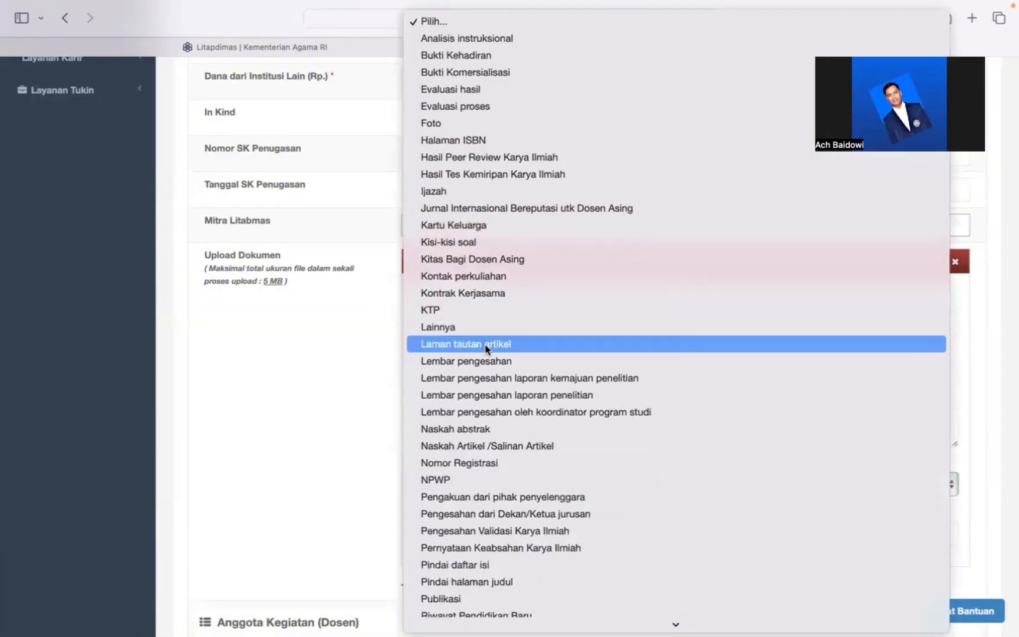
scroll(496, 425, down, 10)
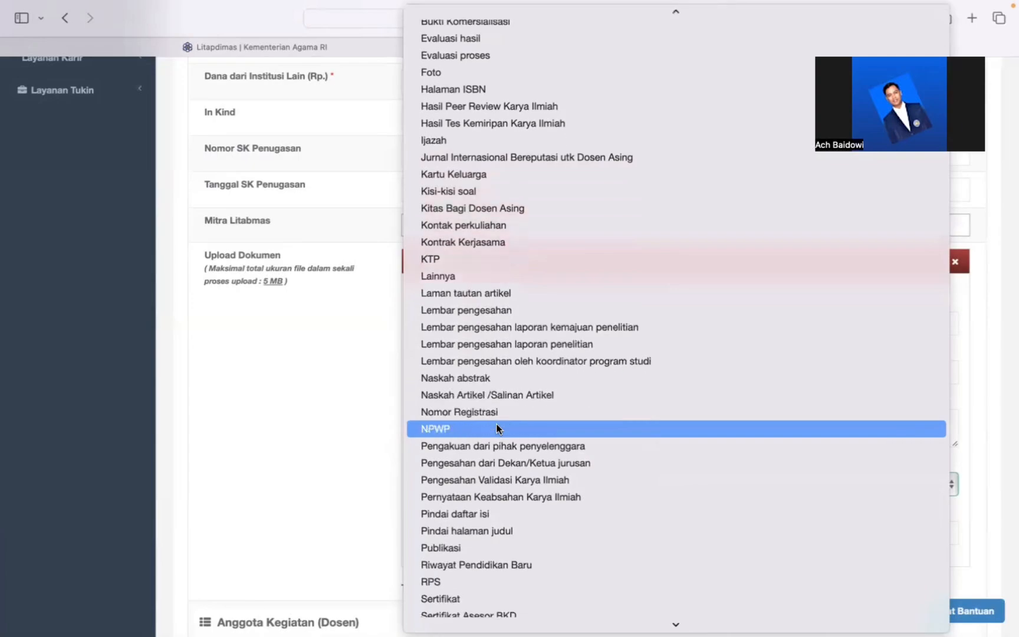
scroll(496, 423, down, 20)
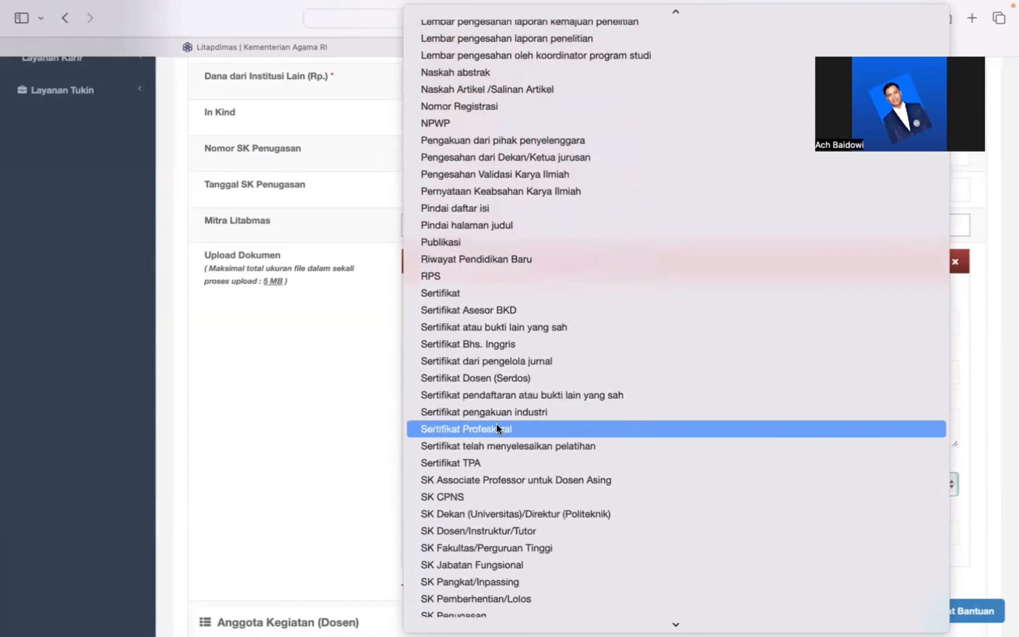
scroll(497, 428, up, 20)
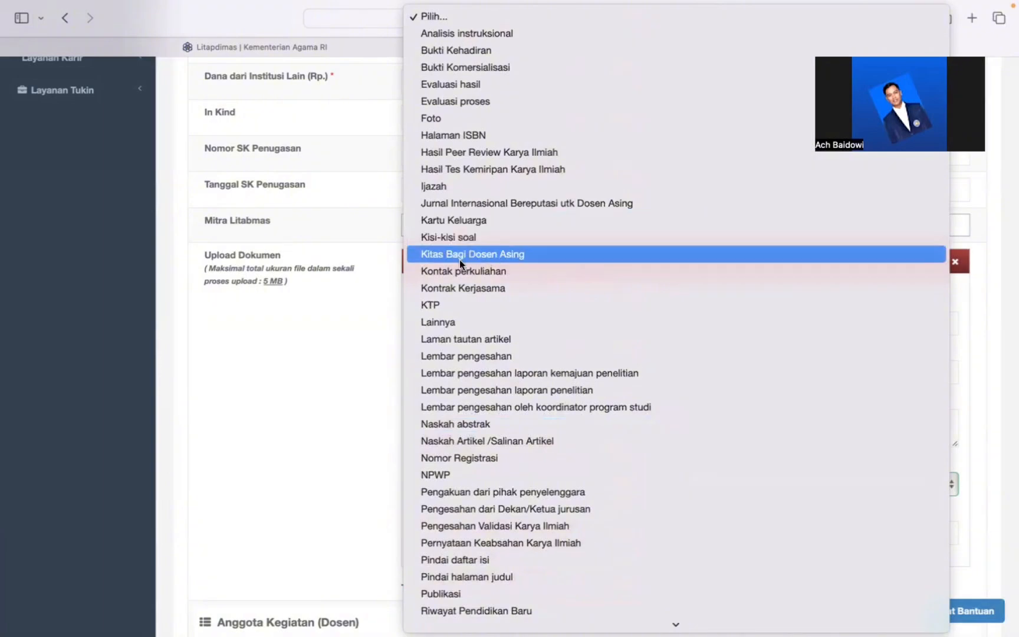
click(451, 322)
- Examine the Tautan Dokumen field and the Anggota Kegiatan sections for Dosen and Mahasiswa, including the first lecturer's Peran options
scroll(556, 352, down, 2)
scroll(555, 352, down, 3)
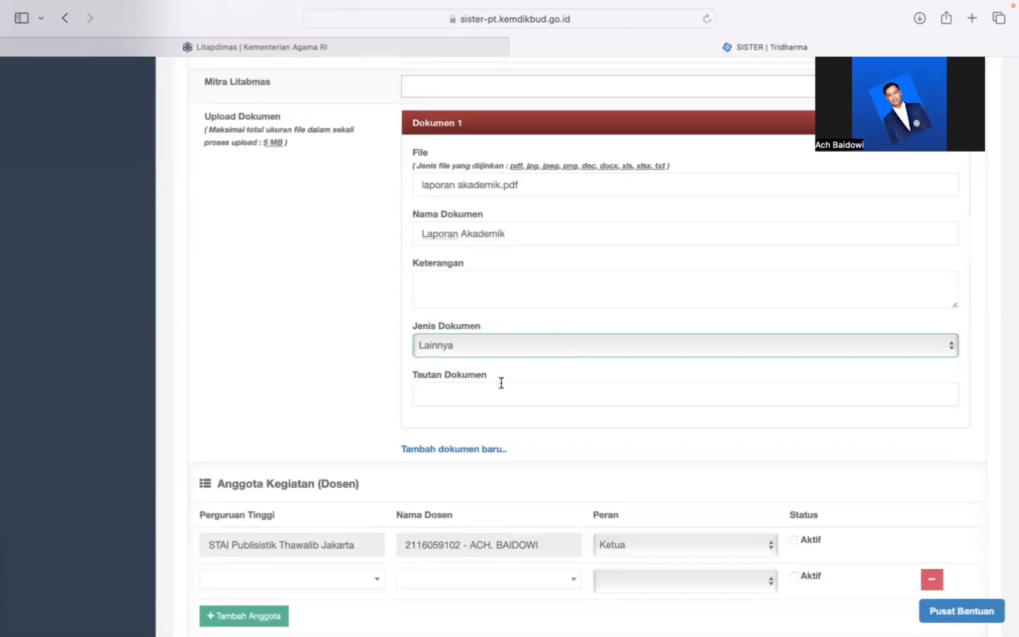
scroll(501, 383, down, 1)
click(472, 365)
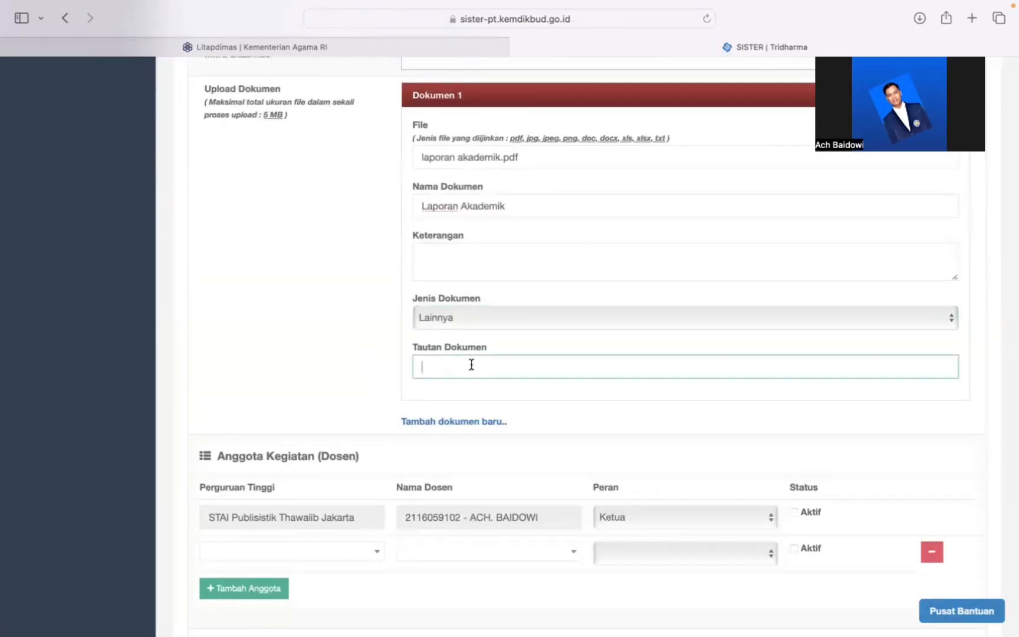
scroll(501, 376, down, 1)
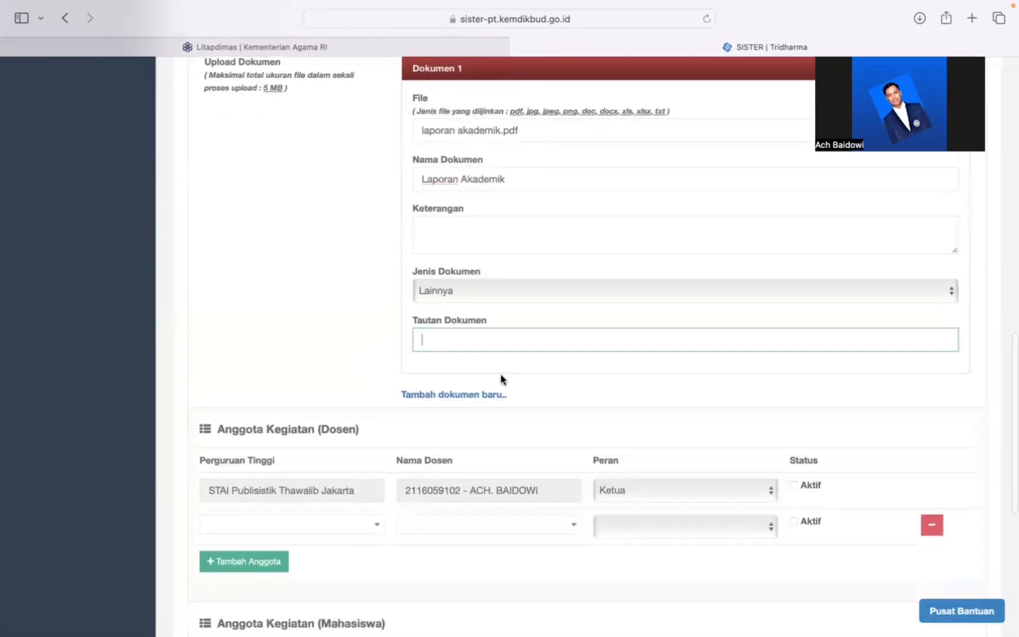
scroll(502, 379, up, 2)
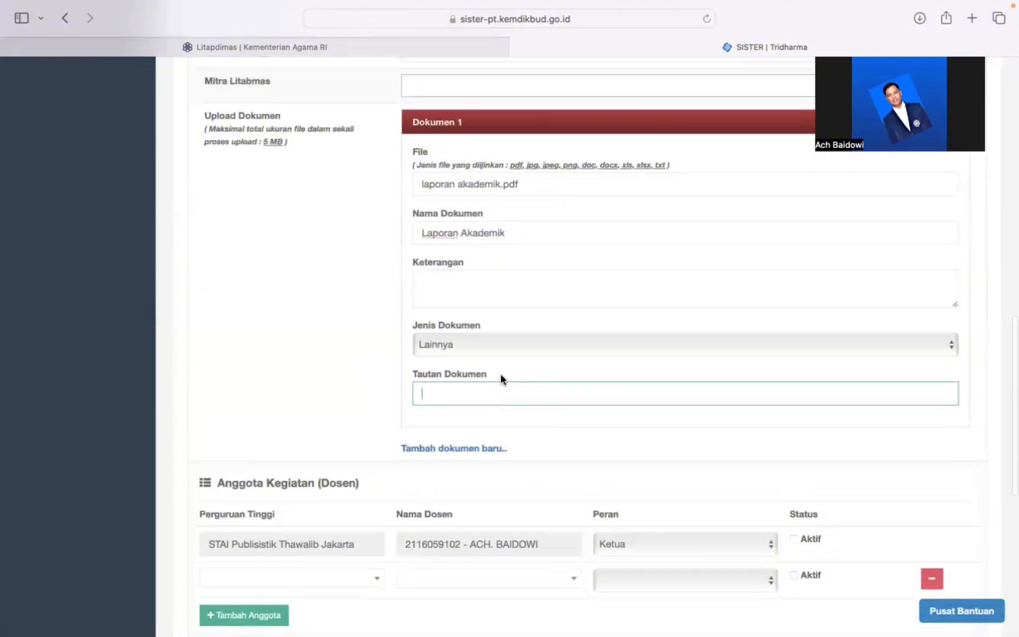
scroll(502, 378, down, 5)
scroll(506, 368, down, 2)
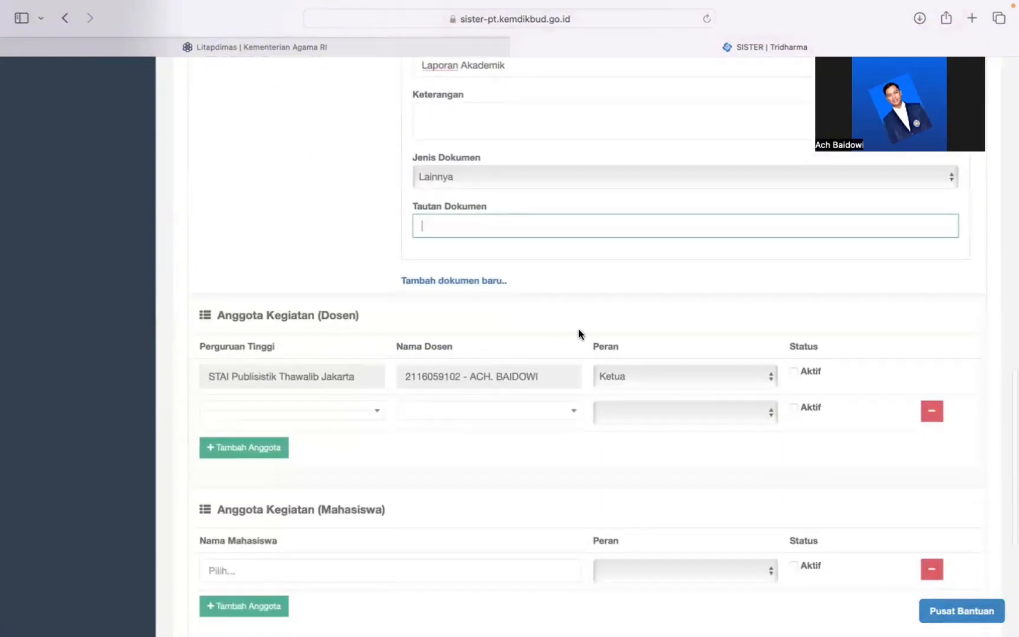
scroll(579, 334, down, 1)
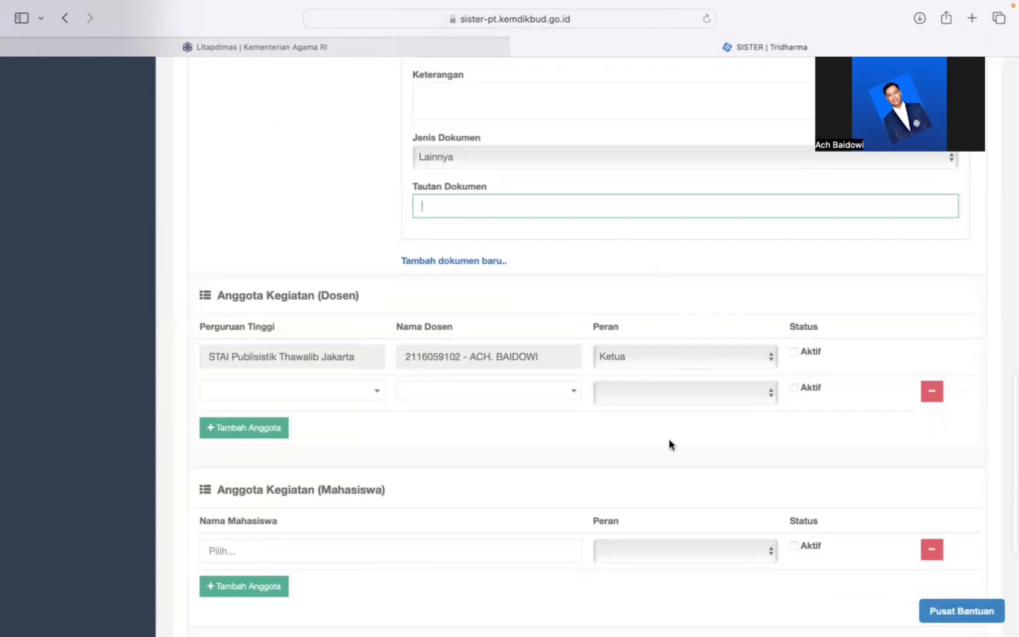
scroll(670, 443, up, 1)
scroll(654, 383, down, 2)
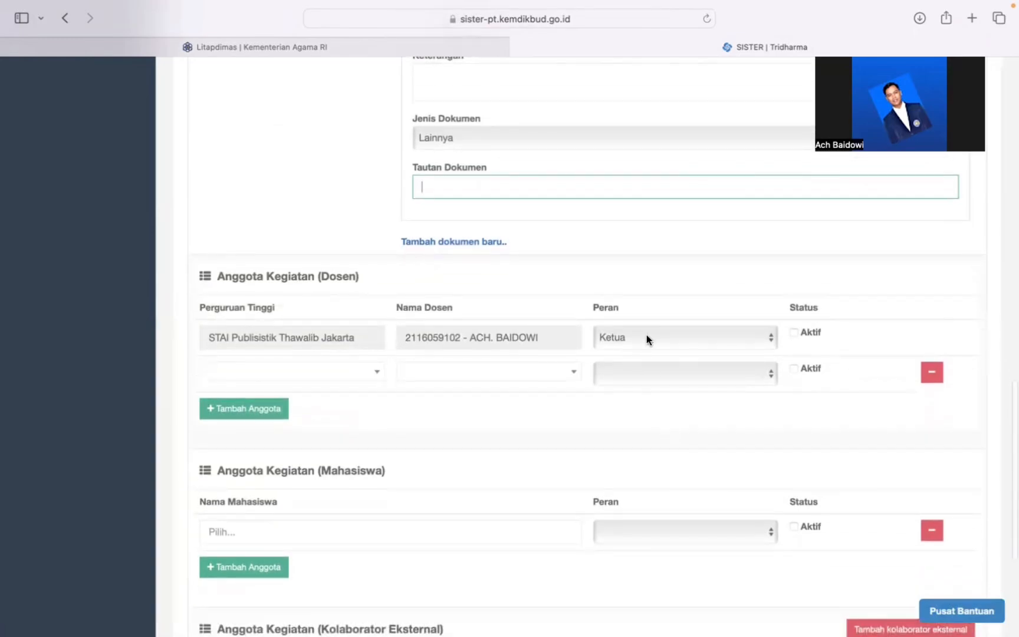
click(647, 334)
click(761, 281)
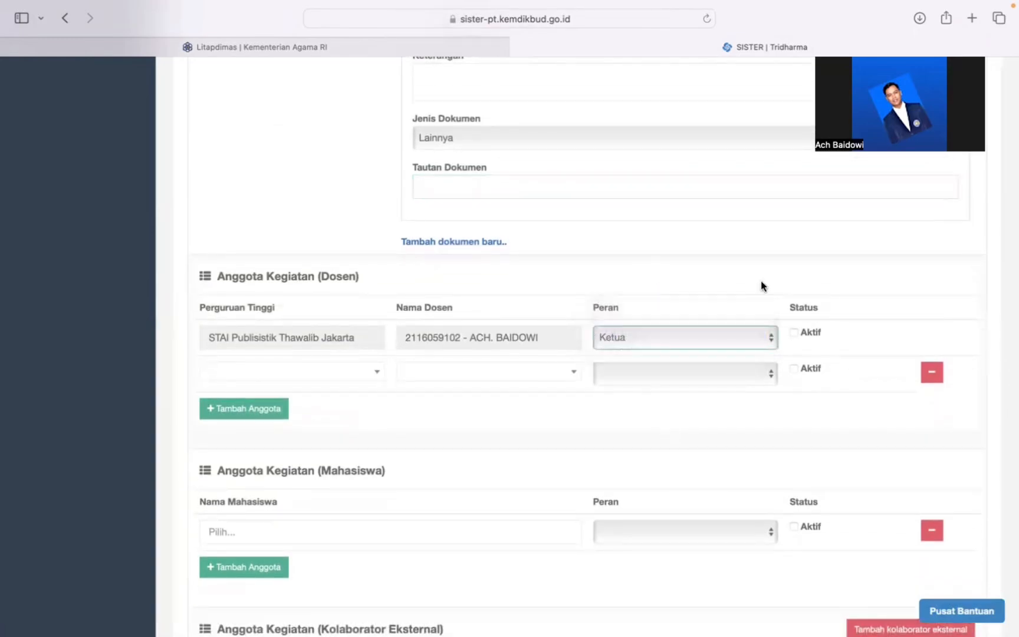
- Mark the first lecturer as Aktif, and look up the research team's second member in the pengumuman penerima document in PDF Reader Pro
click(794, 333)
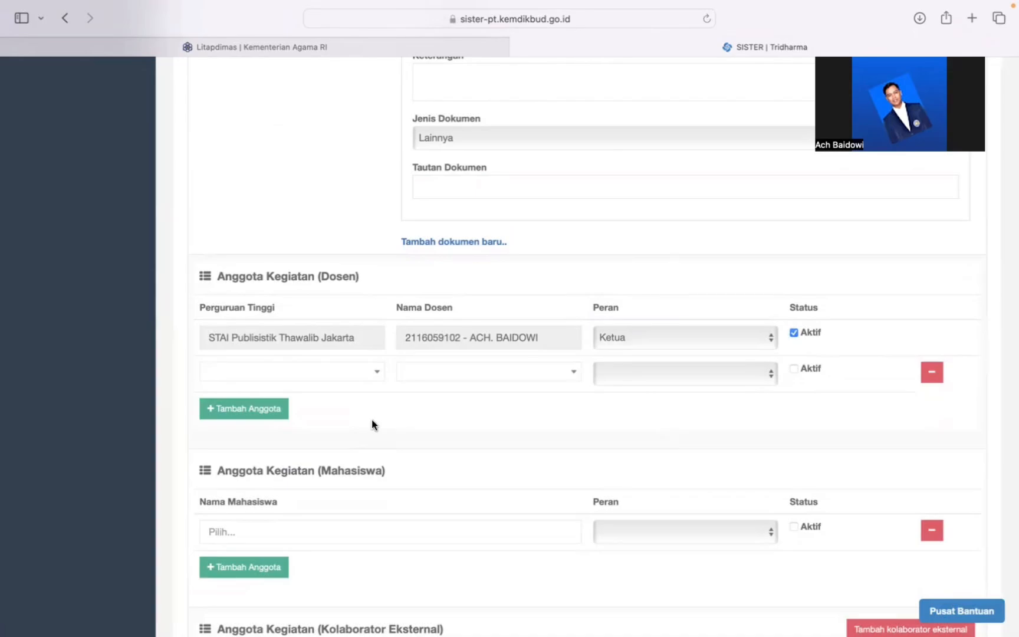
key(ctrl+Left)
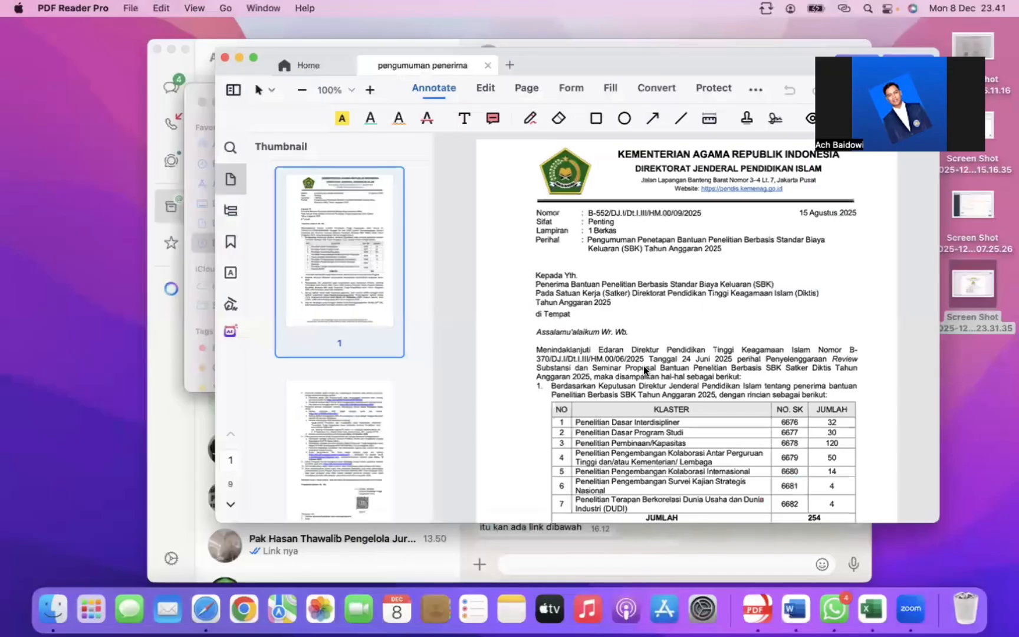
scroll(644, 370, down, 20)
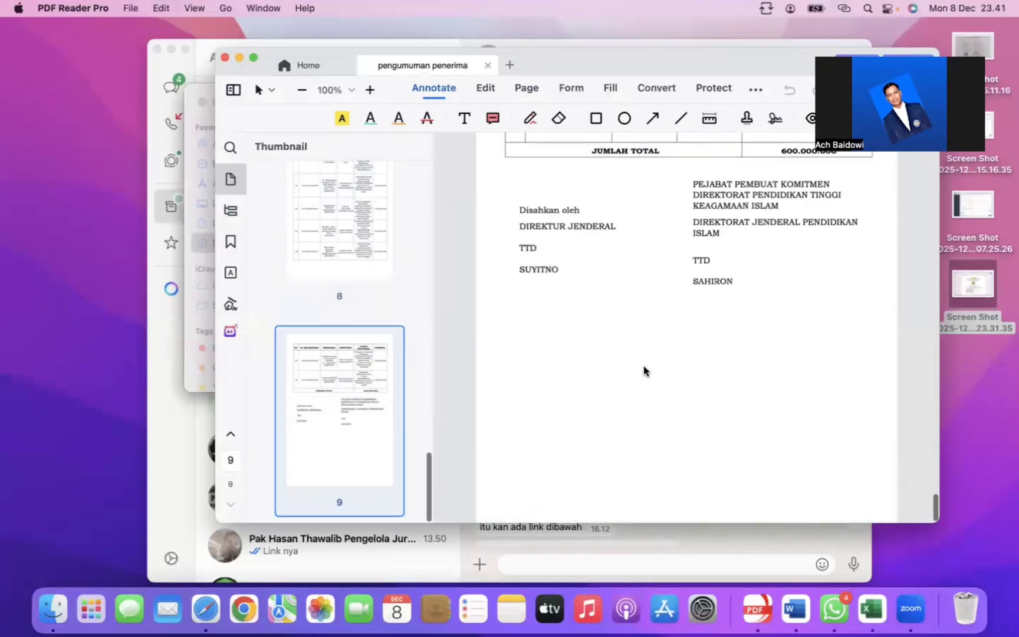
scroll(644, 369, up, 10)
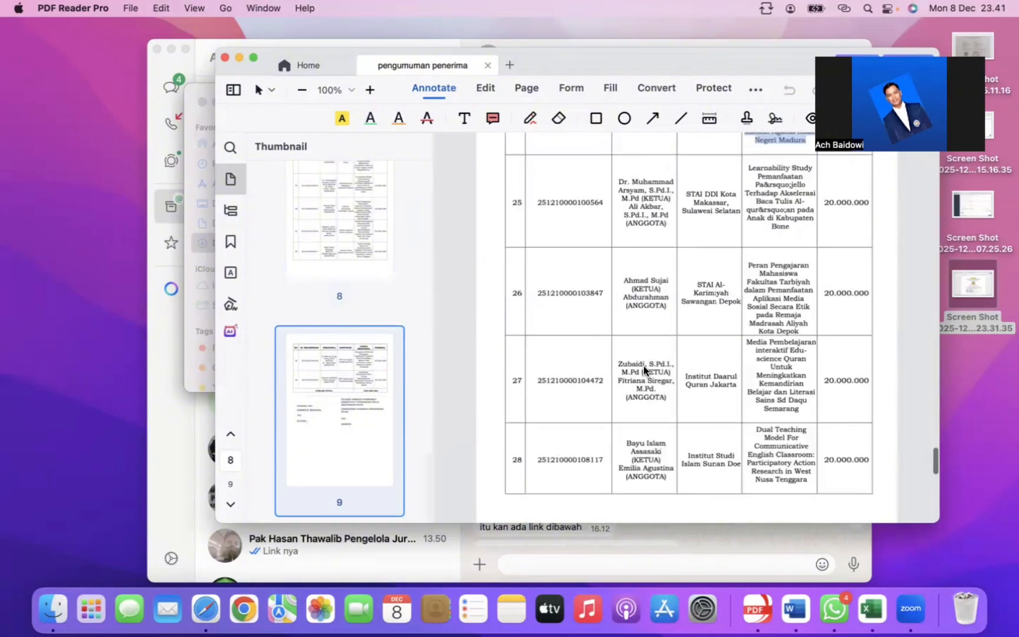
scroll(643, 366, up, 5)
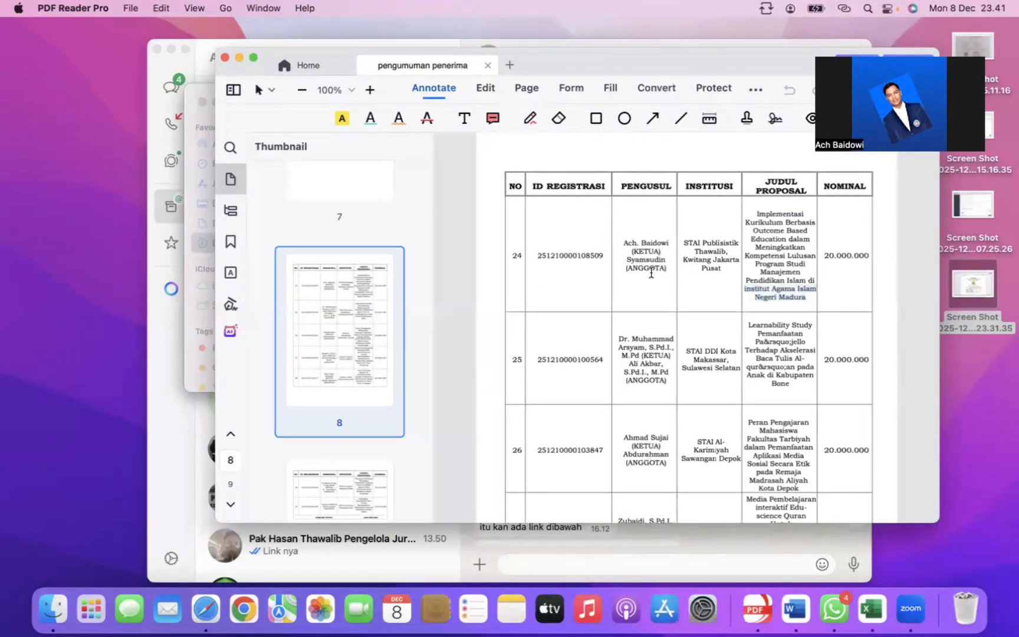
double_click(641, 267)
key(ctrl+Right)
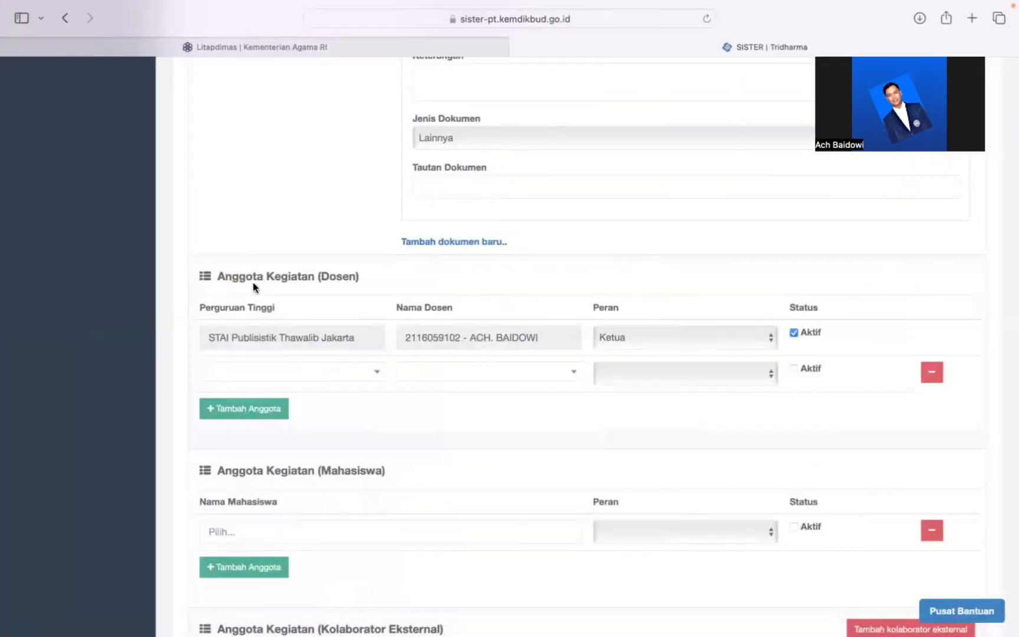
- Fill the second Dosen row with STAI Publisistik Thawalib Jakarta as Perguruan Tinggi and the co-researcher as Nama Dosen
click(289, 379)
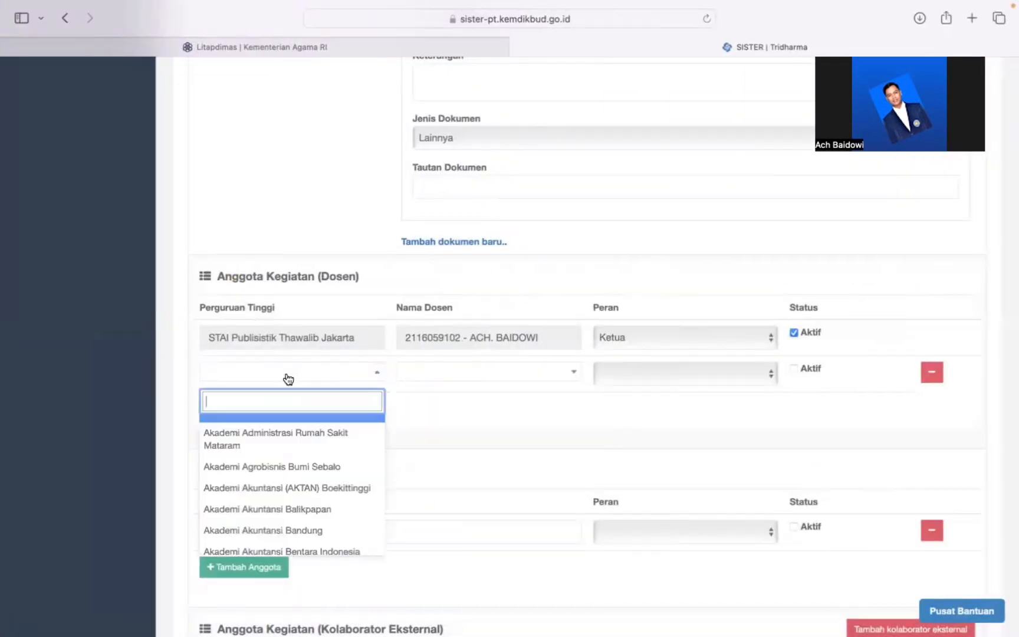
text(thawal)
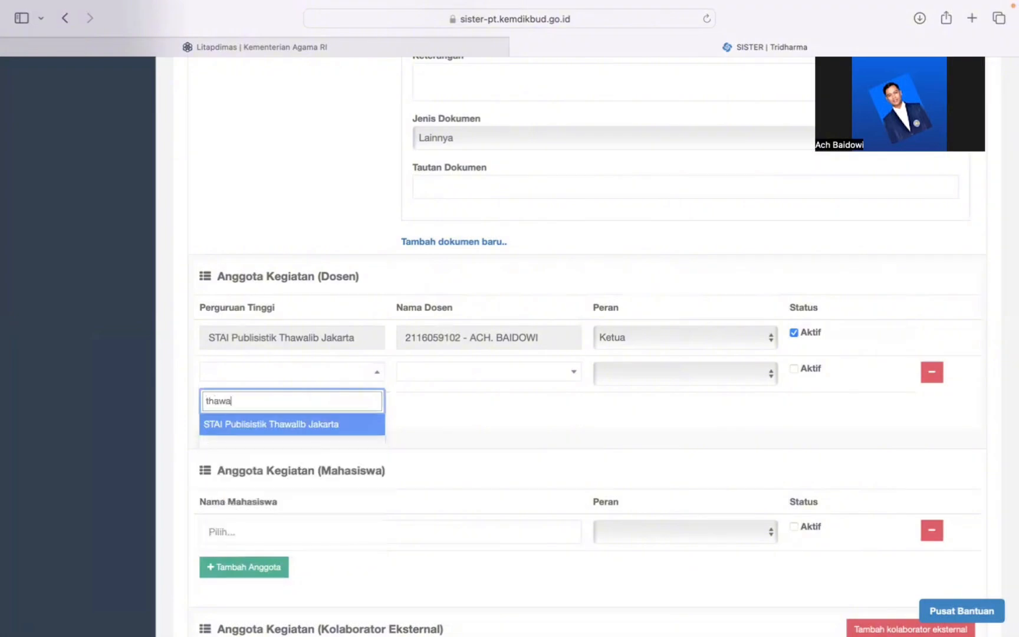
click(307, 429)
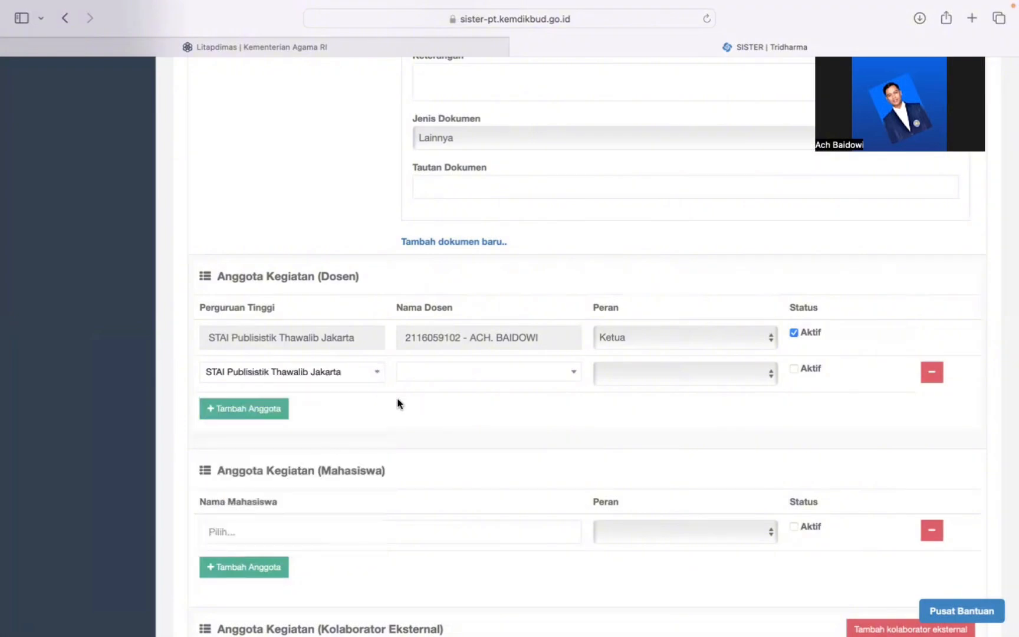
click(460, 368)
text(syam)
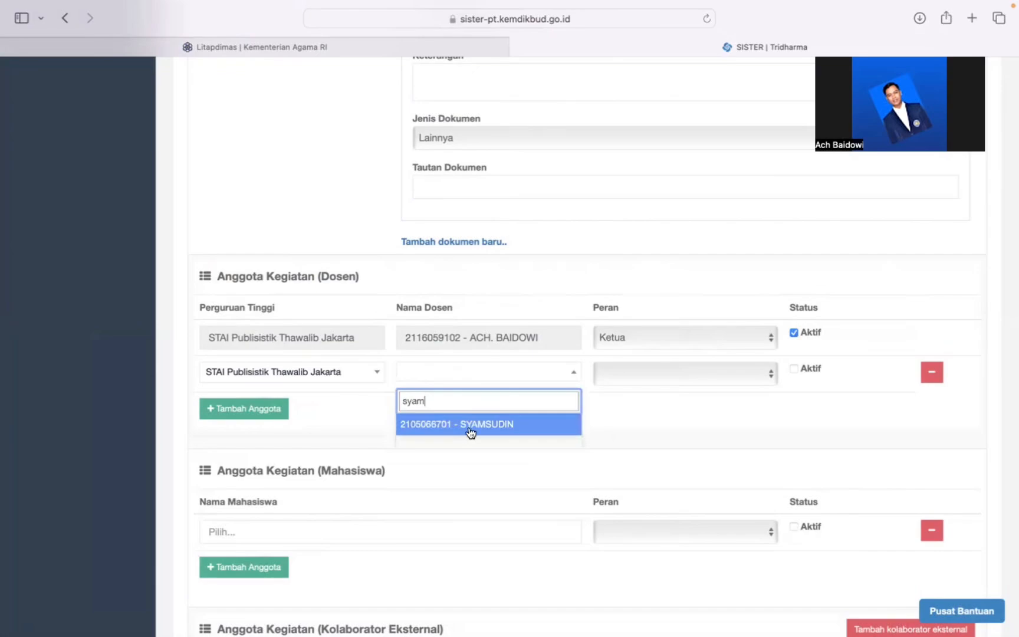
click(470, 427)
- Set the second lecturer's Peran to Anggota and mark the status as Aktif
click(667, 379)
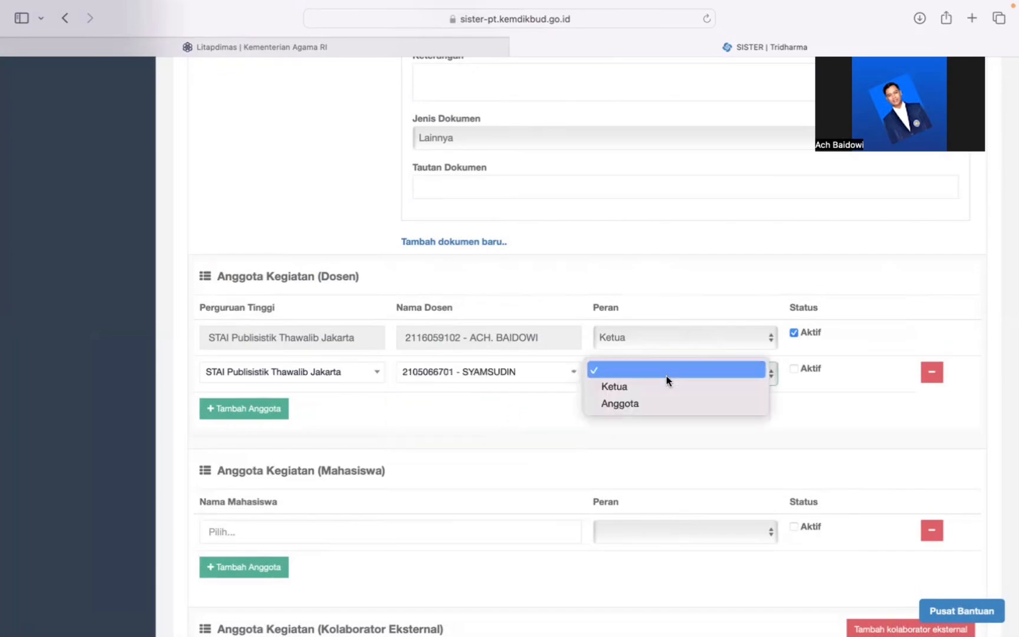
click(641, 408)
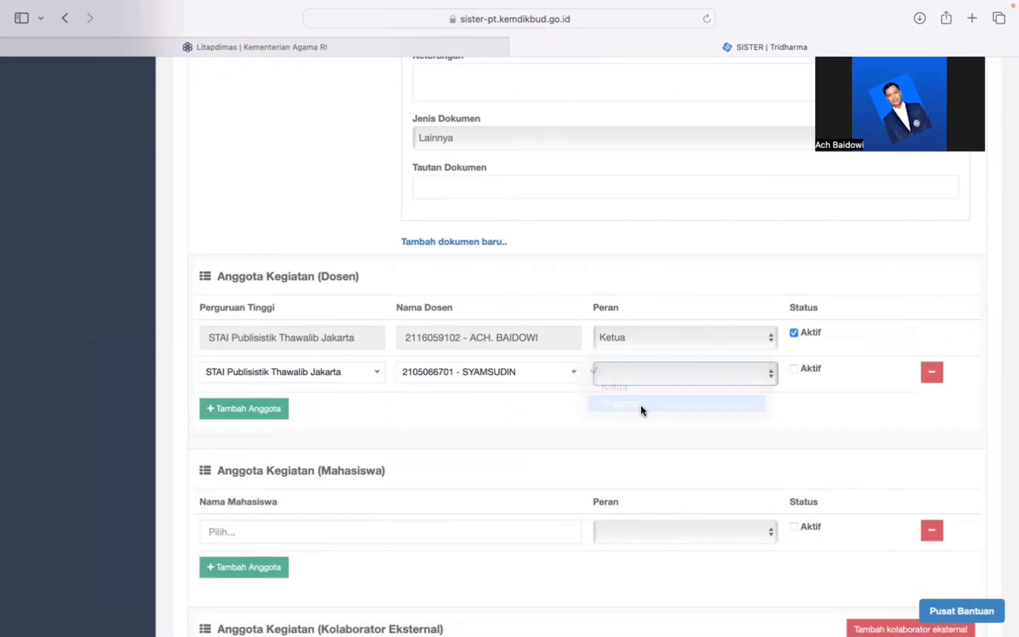
click(794, 368)
- Save the new research record and reopen it for editing from the Penelitian list
scroll(819, 426, down, 5)
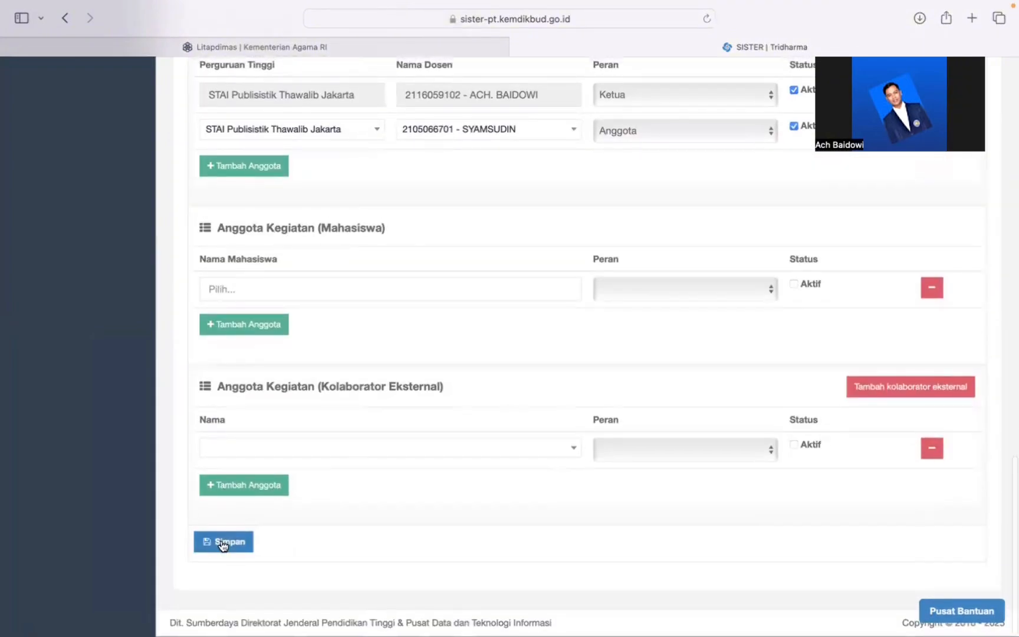
click(223, 543)
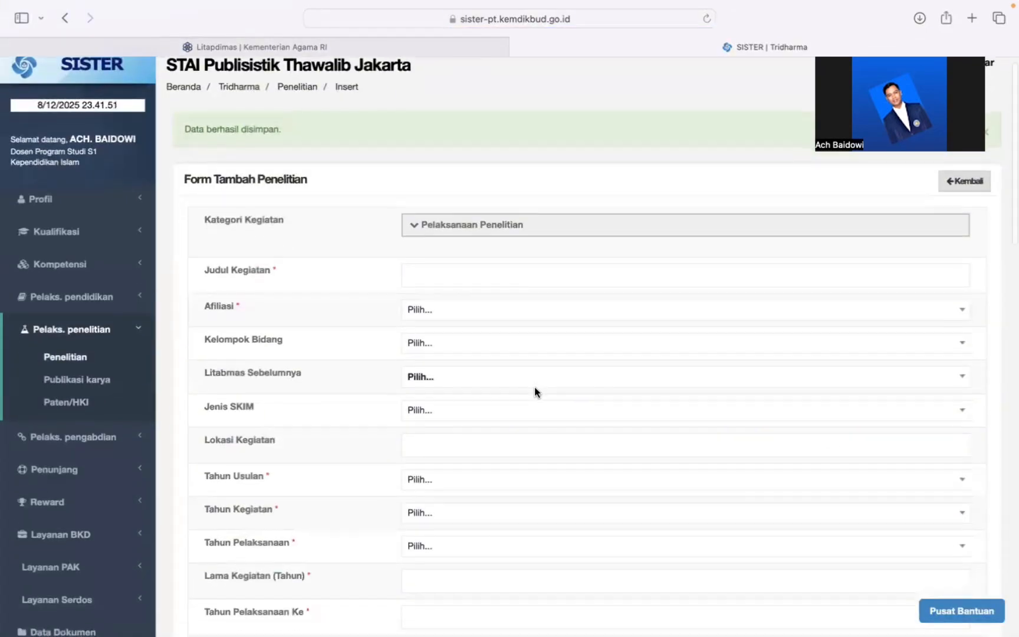
click(78, 361)
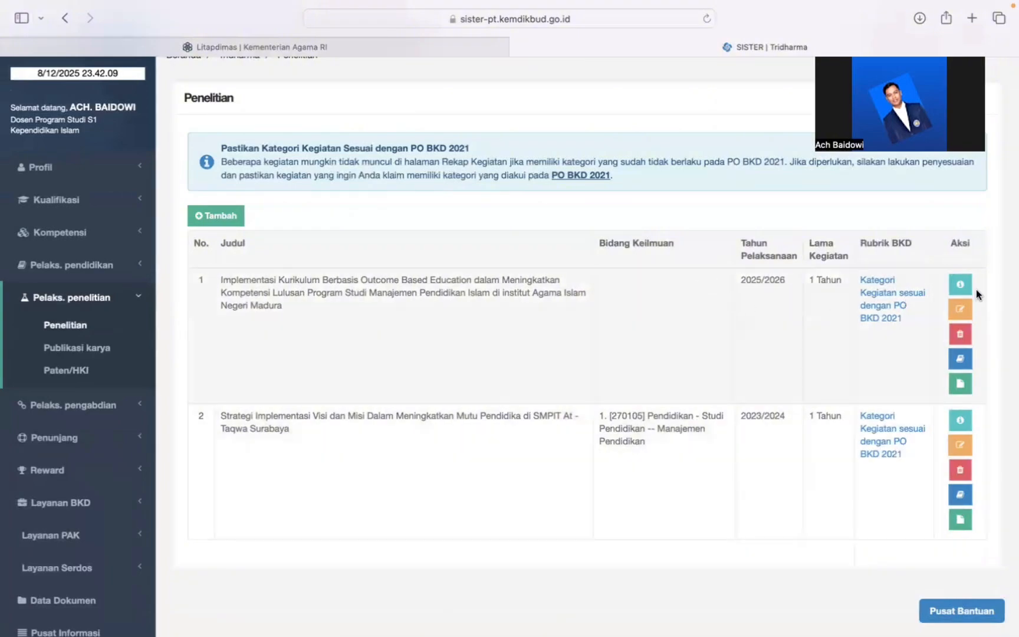
click(959, 311)
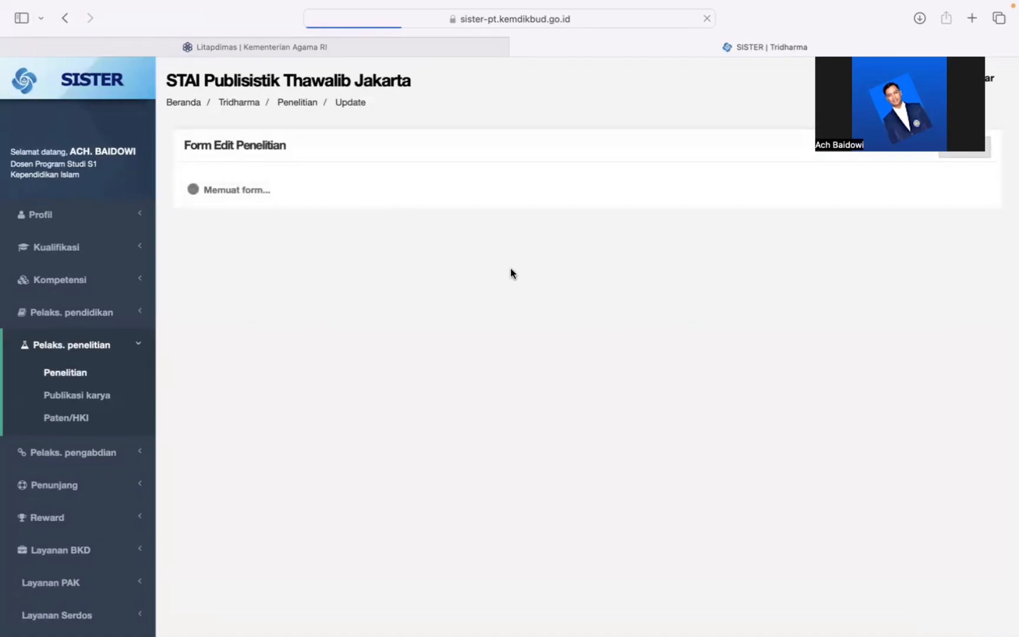
- Search Kelompok Bidang for "manajemen" and select Administrasi Pendidikan (Manajemen Pendidikan) again
scroll(568, 392, down, 1)
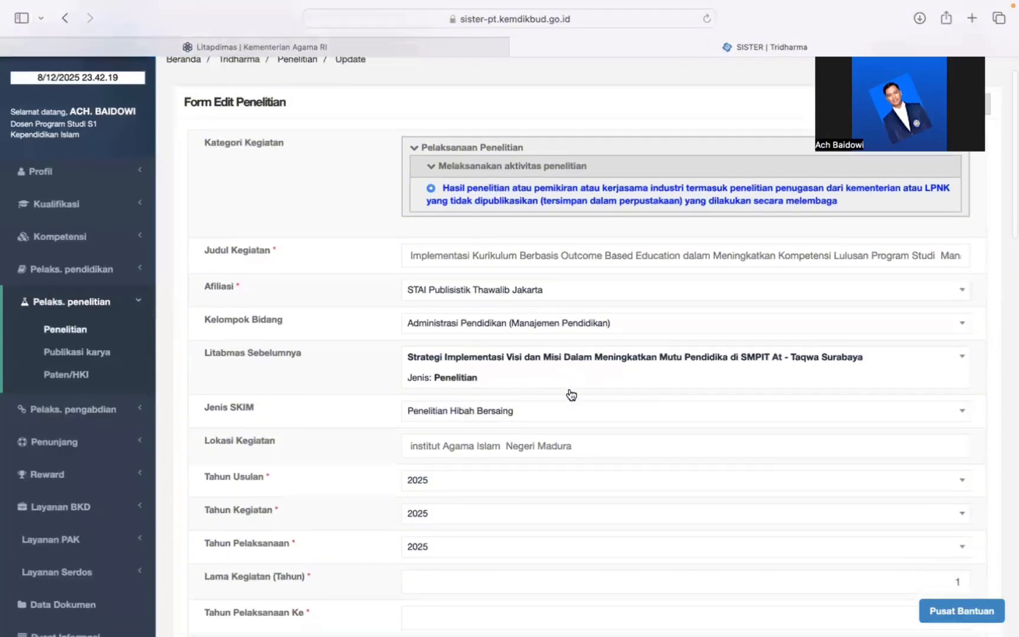
click(529, 324)
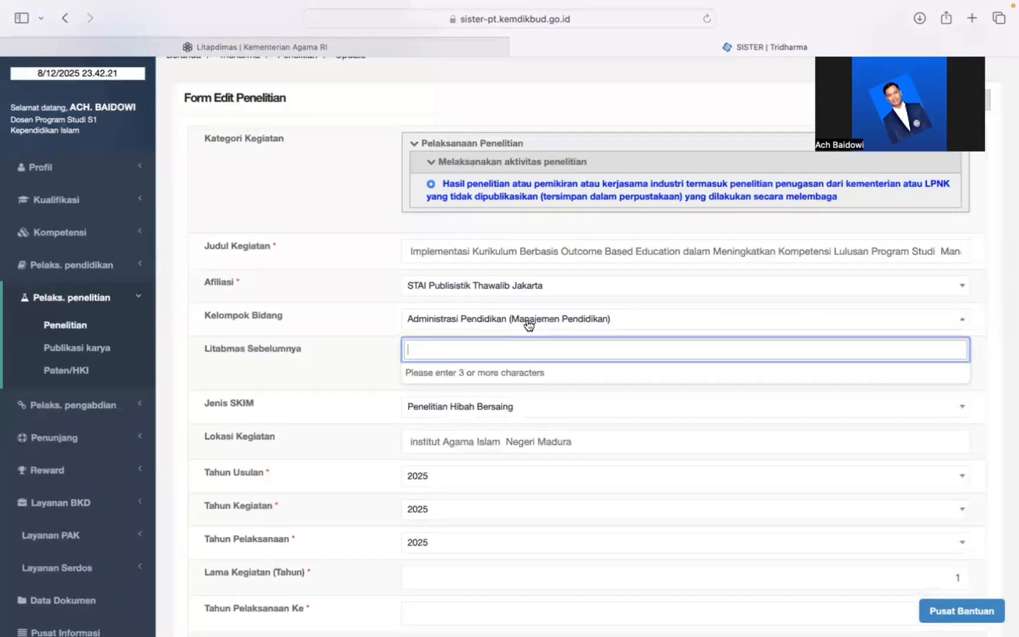
text(manajemen)
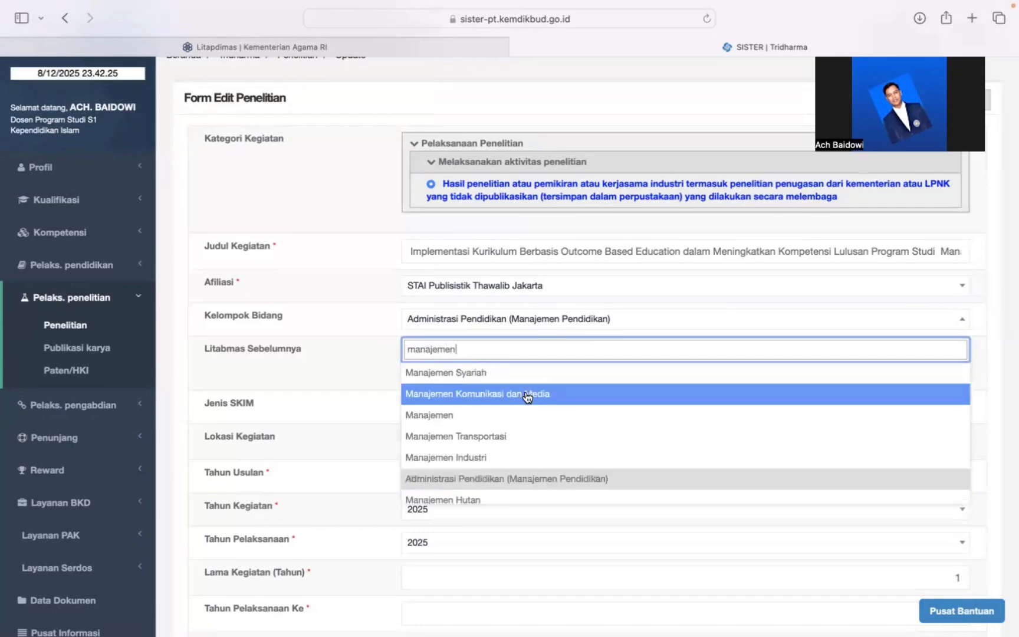
click(511, 479)
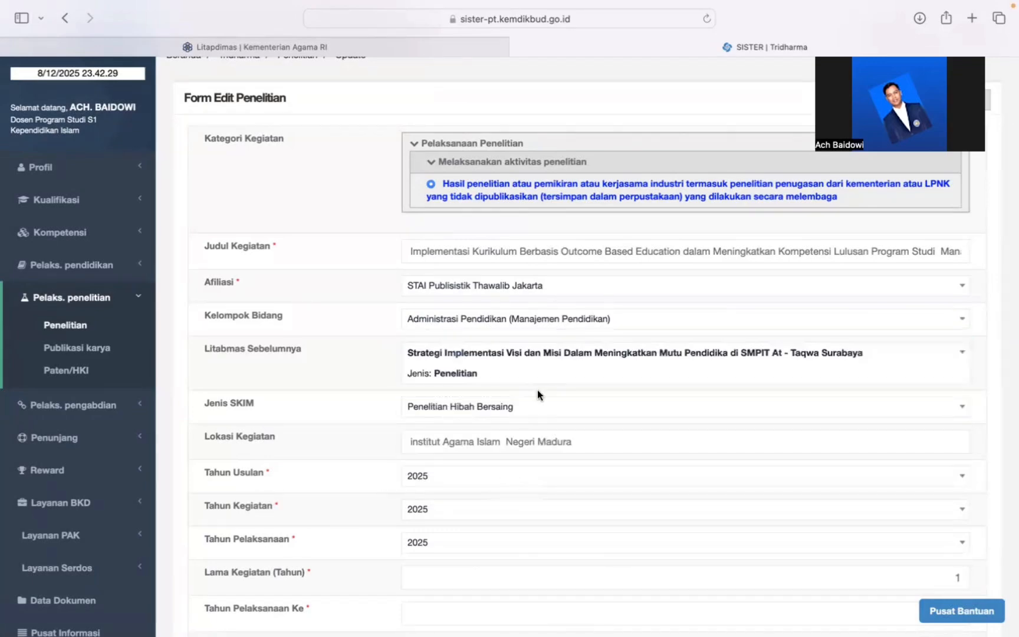
- Attach pengumuman penerima.pdf from the Downloads folder as the file for Dokumen 1 under Upload Dokumen
scroll(537, 391, down, 3)
scroll(537, 391, down, 10)
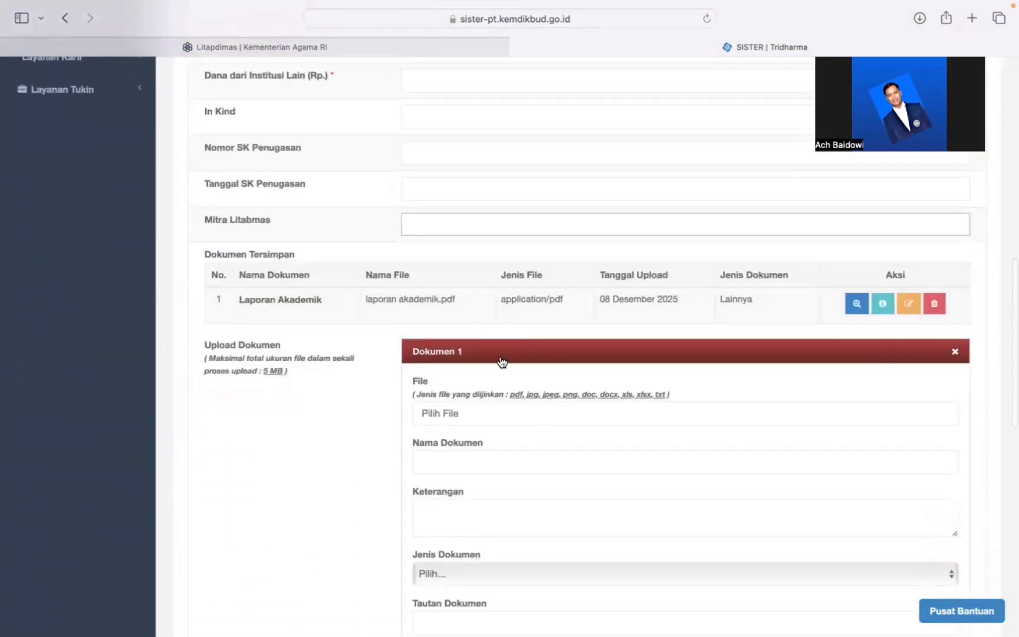
scroll(455, 369, down, 3)
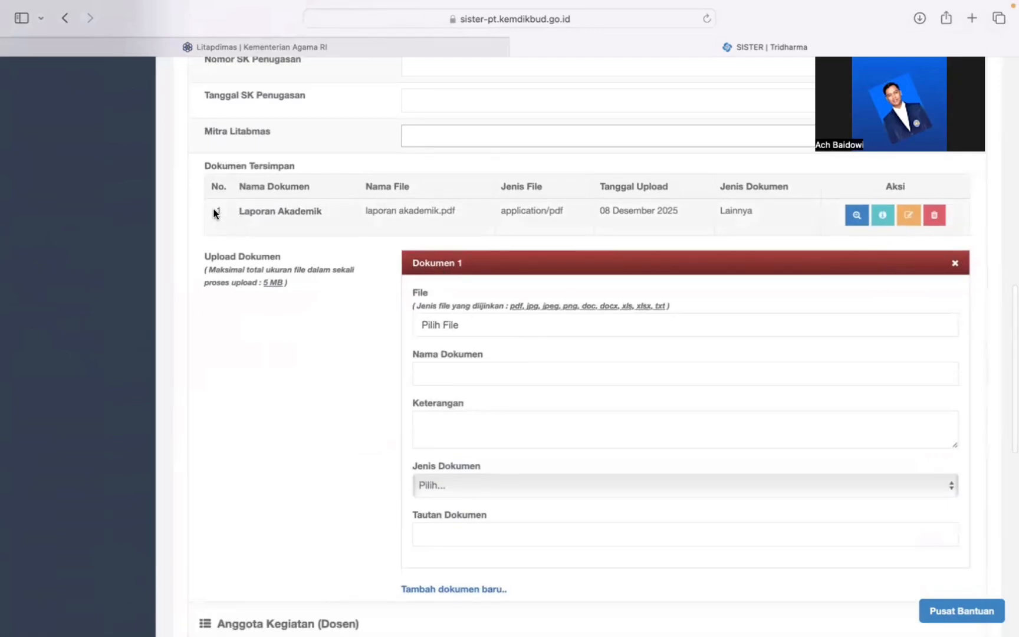
drag(214, 213, 739, 220)
click(347, 313)
click(487, 327)
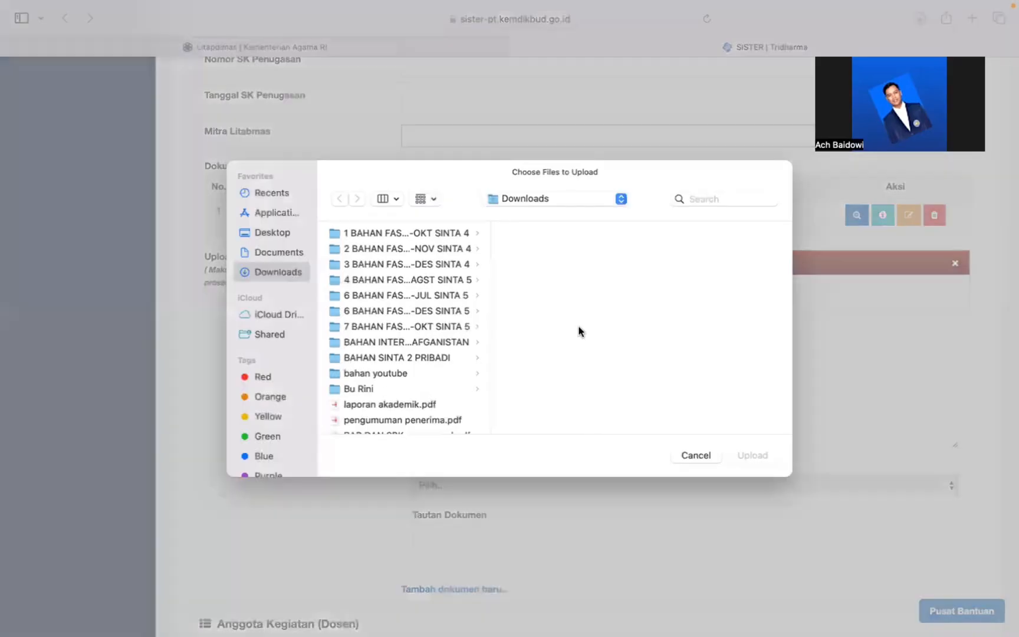
scroll(428, 369, down, 2)
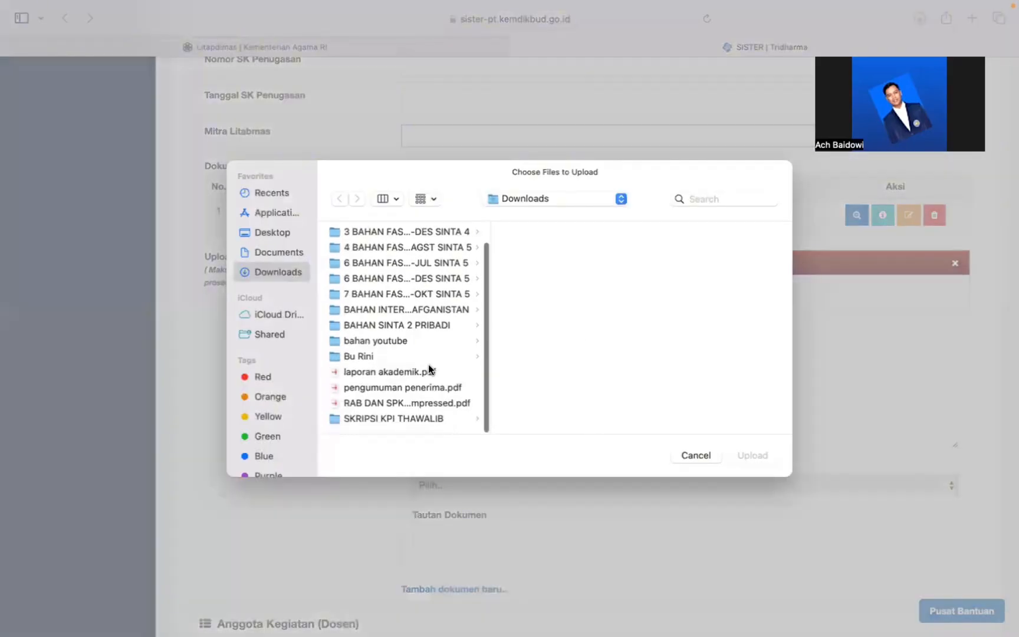
double_click(385, 388)
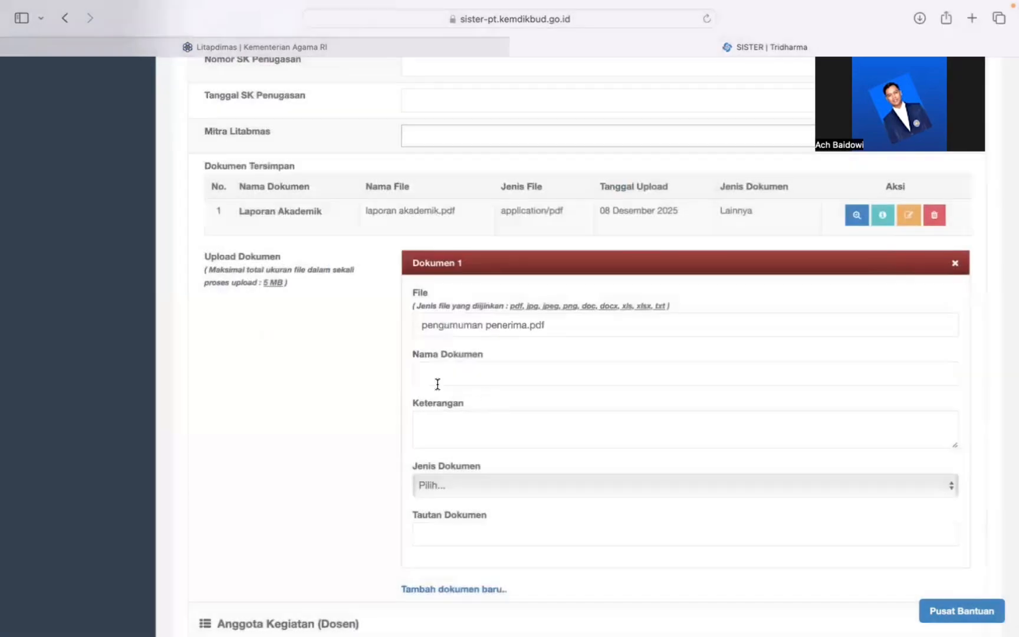
- Enter "Pengumuman Penerimaan" as the Nama Dokumen of Dokumen 1
click(430, 370)
text(Pengum)
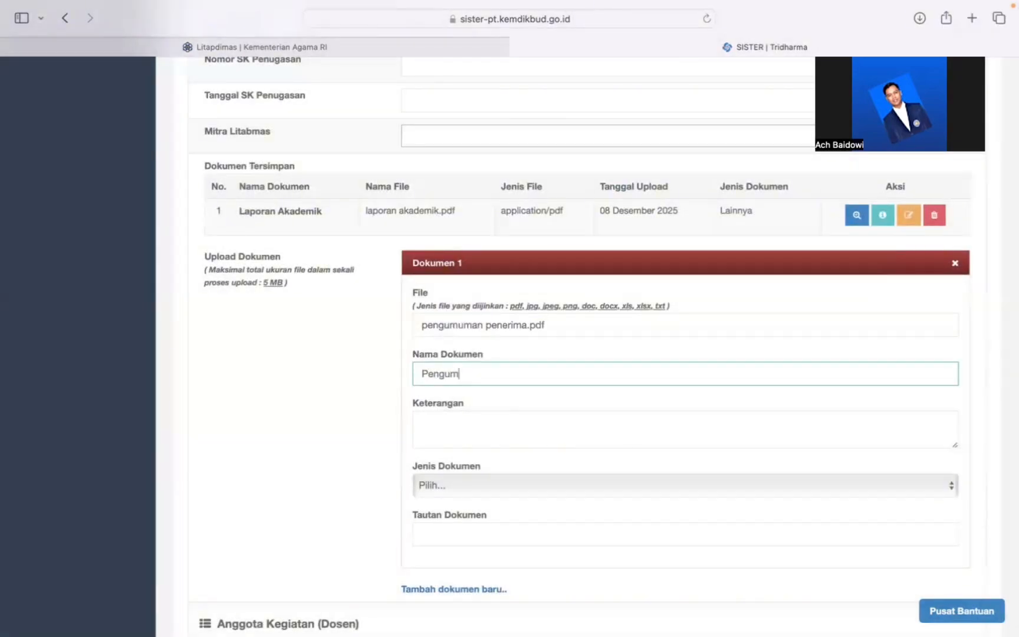
text(uman Peneri)
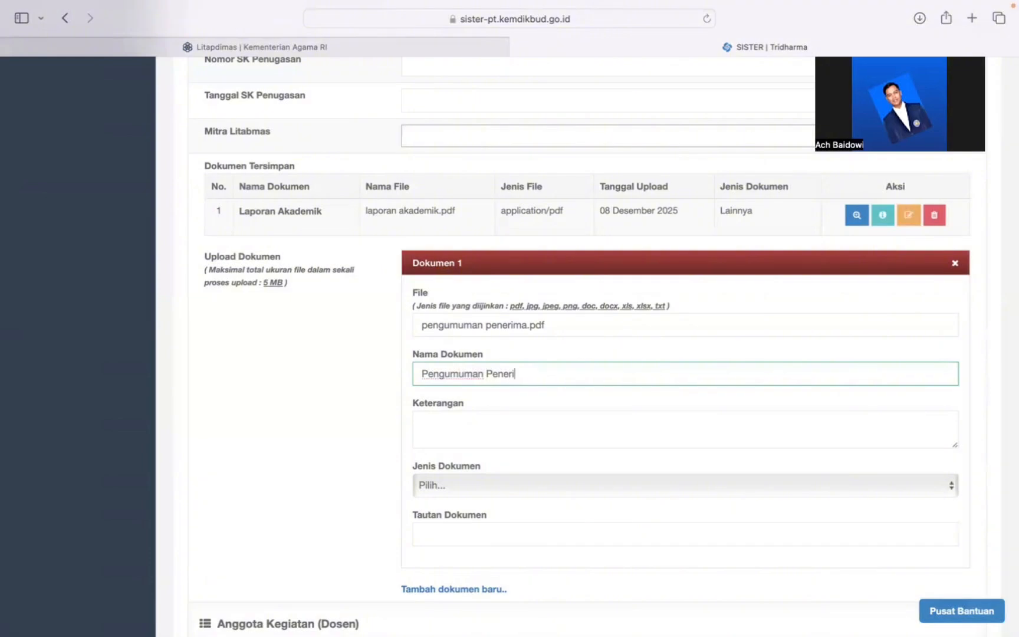
text(maan)
- Classify the Pengumuman Penerimaan document as Lainnya under Jenis Dokumen
click(454, 486)
scroll(494, 513, down, 3)
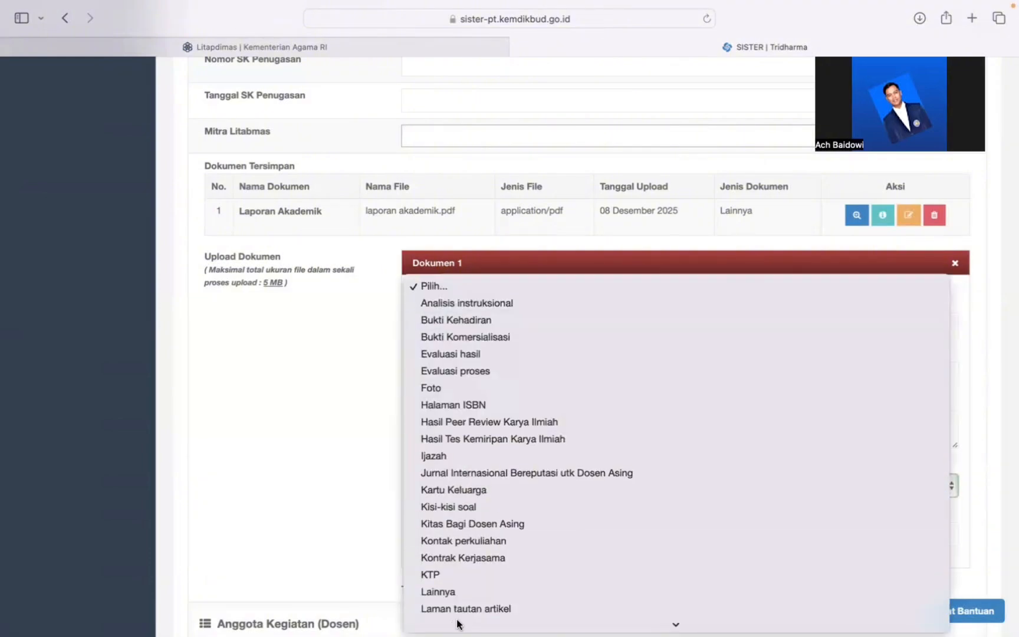
click(444, 557)
- Add a new document entry, Dokumen 2, under Upload Dokumen and expand its form
scroll(551, 524, down, 2)
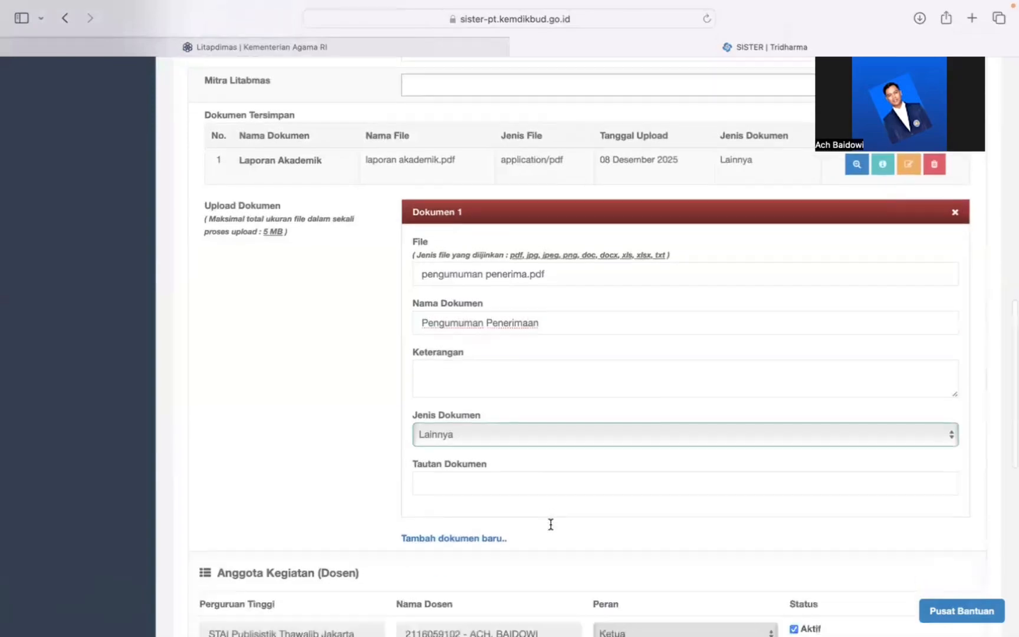
scroll(544, 482, down, 3)
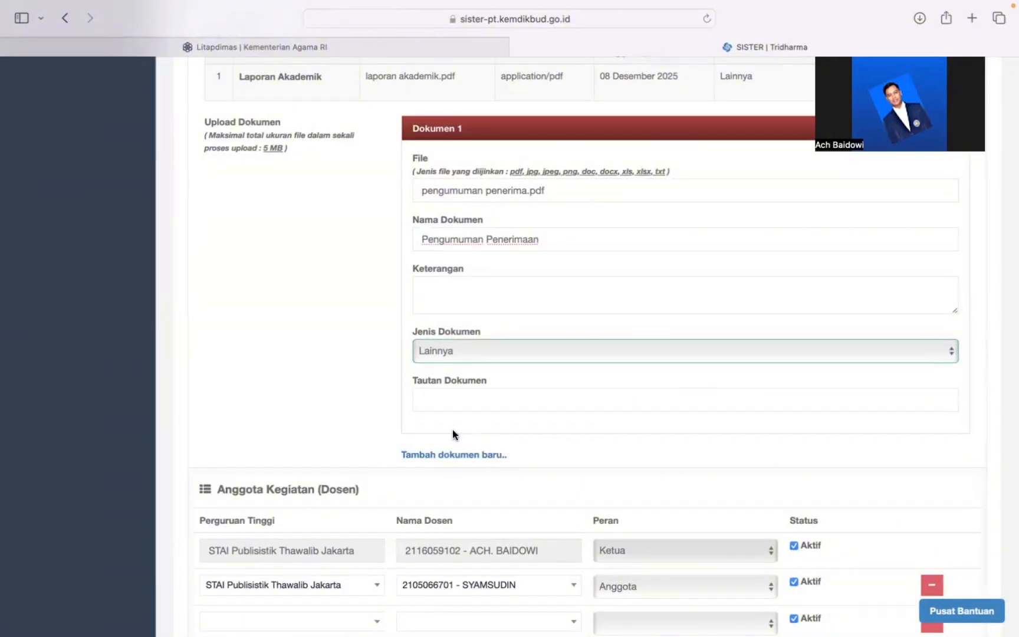
click(442, 456)
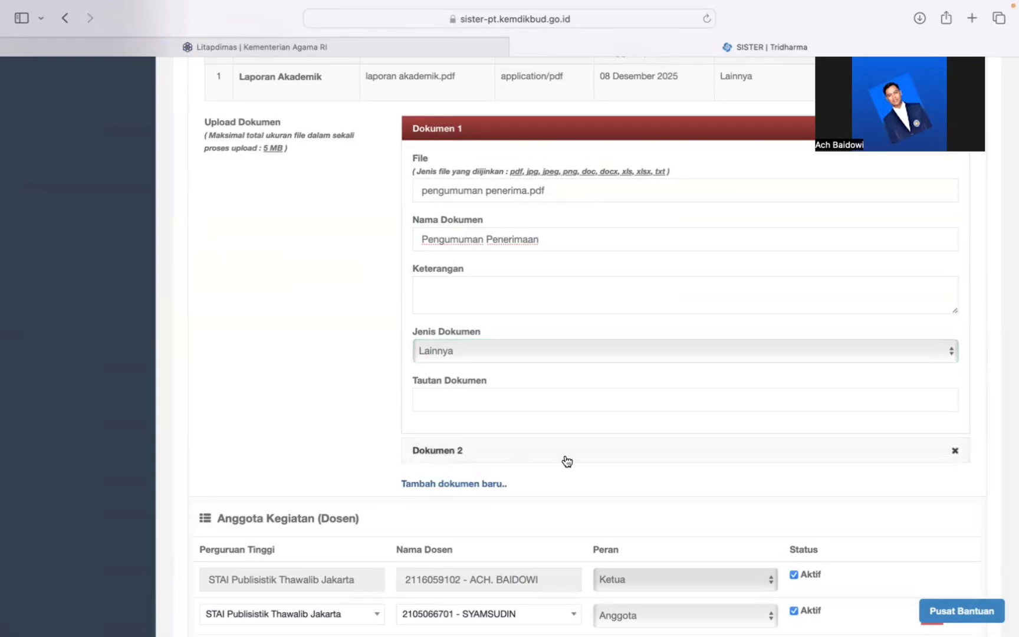
scroll(553, 436, down, 2)
click(458, 418)
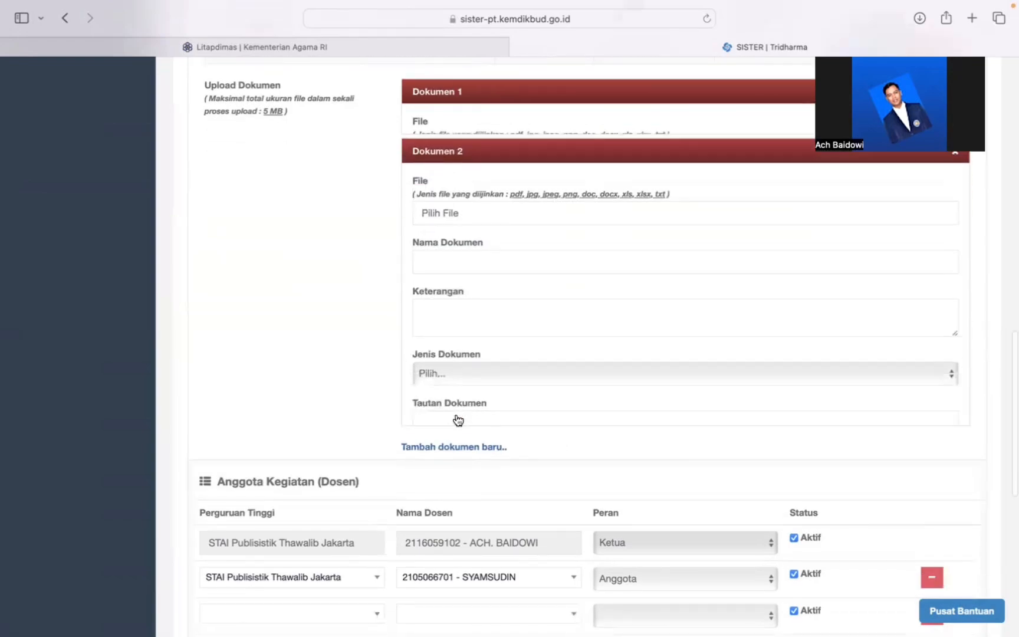
- Attach RAB DAN SPK RISET 2025_merged_compressed_compressed.pdf from the Downloads folder as the file for Dokumen 2
scroll(521, 298, up, 2)
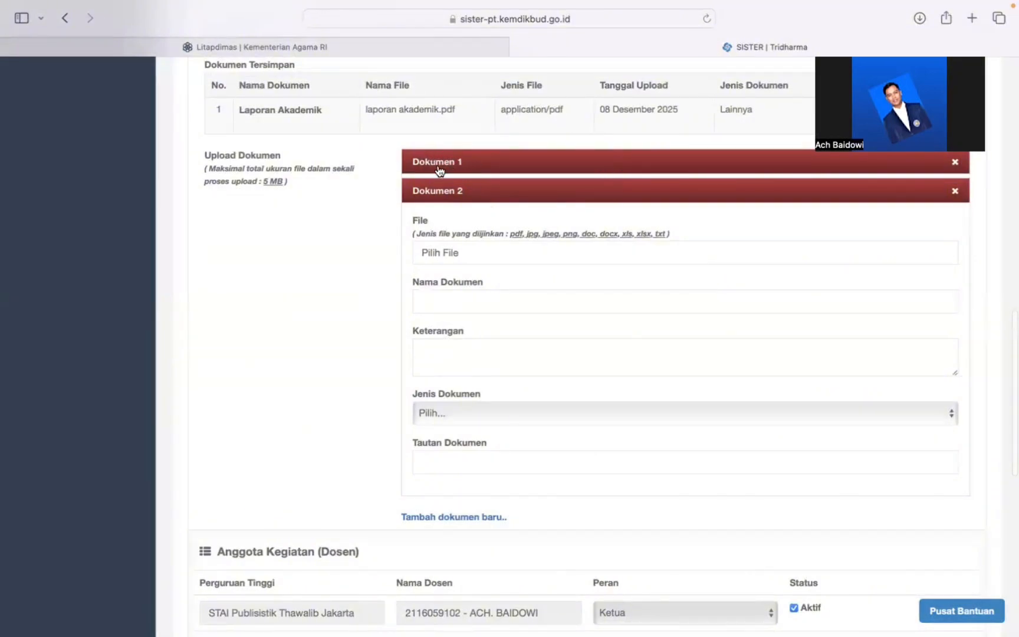
click(464, 260)
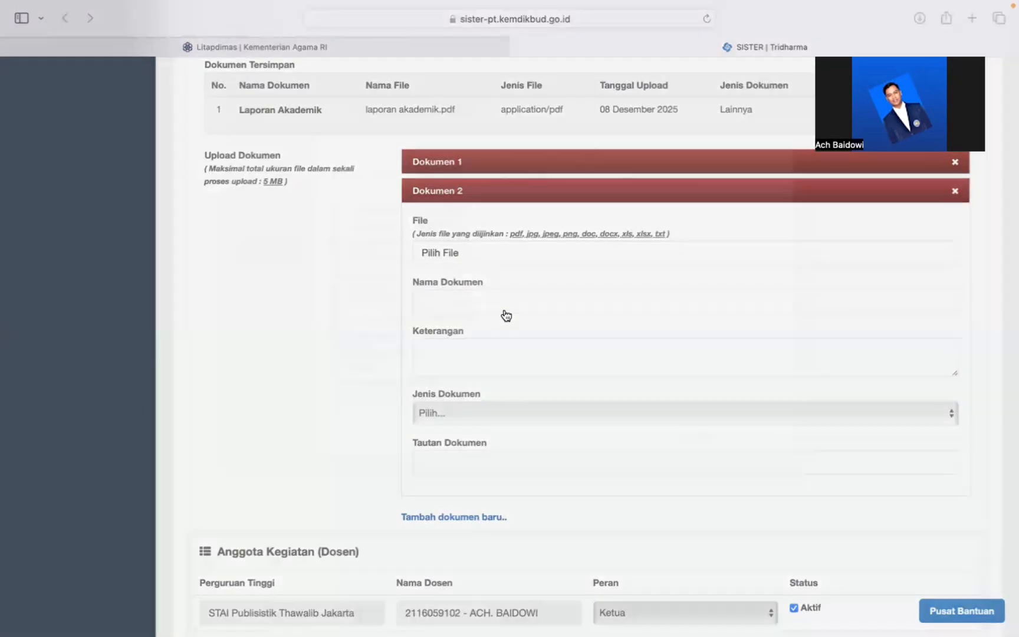
scroll(443, 389, down, 2)
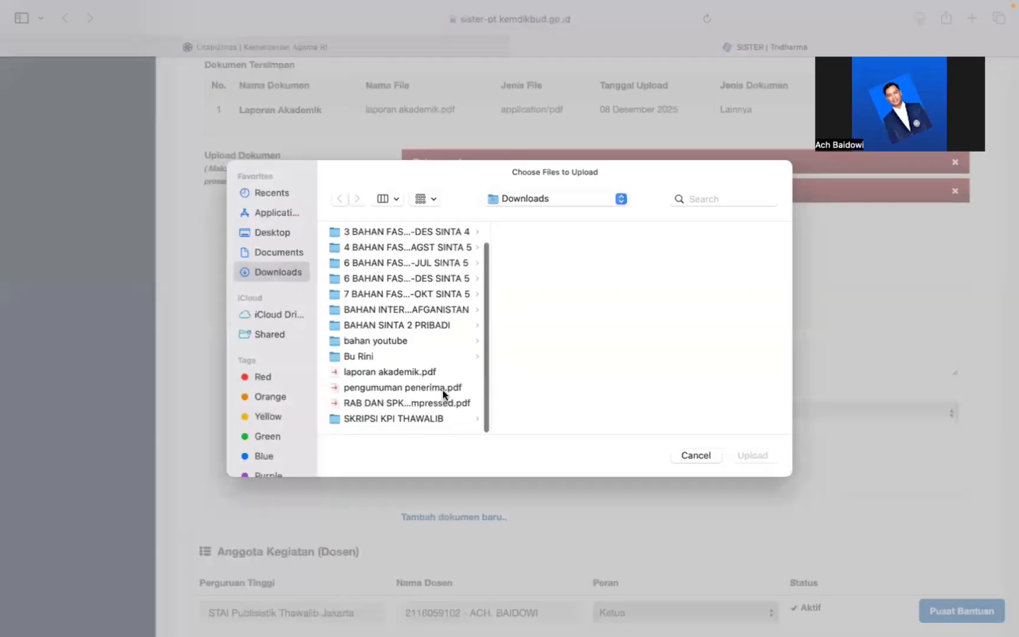
double_click(379, 404)
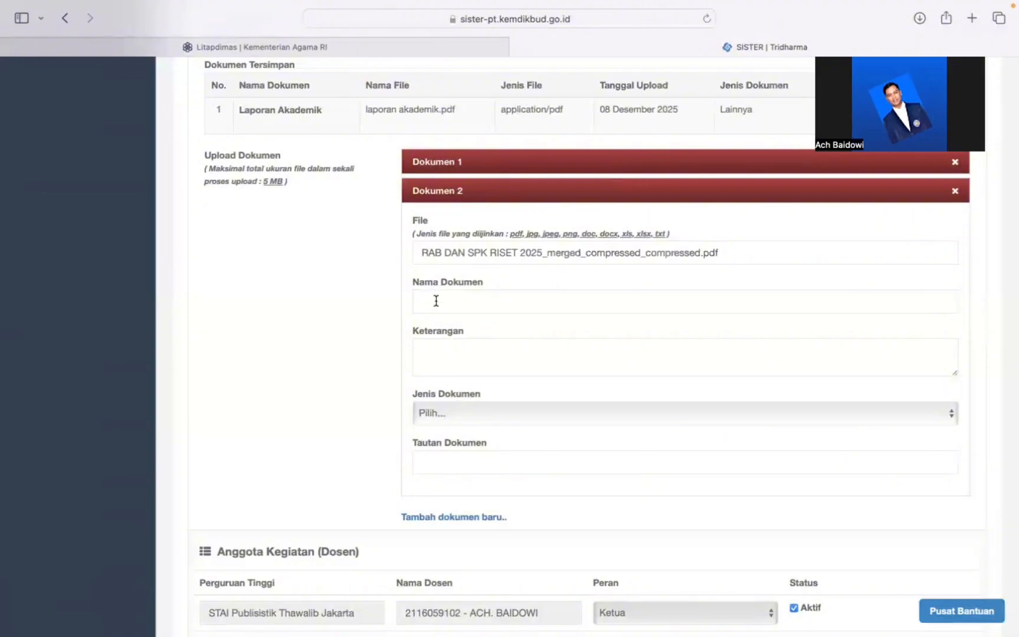
- Enter "RAP dan SPK" as the Nama Dokumen of Dokumen 2
click(436, 301)
text(RAP d)
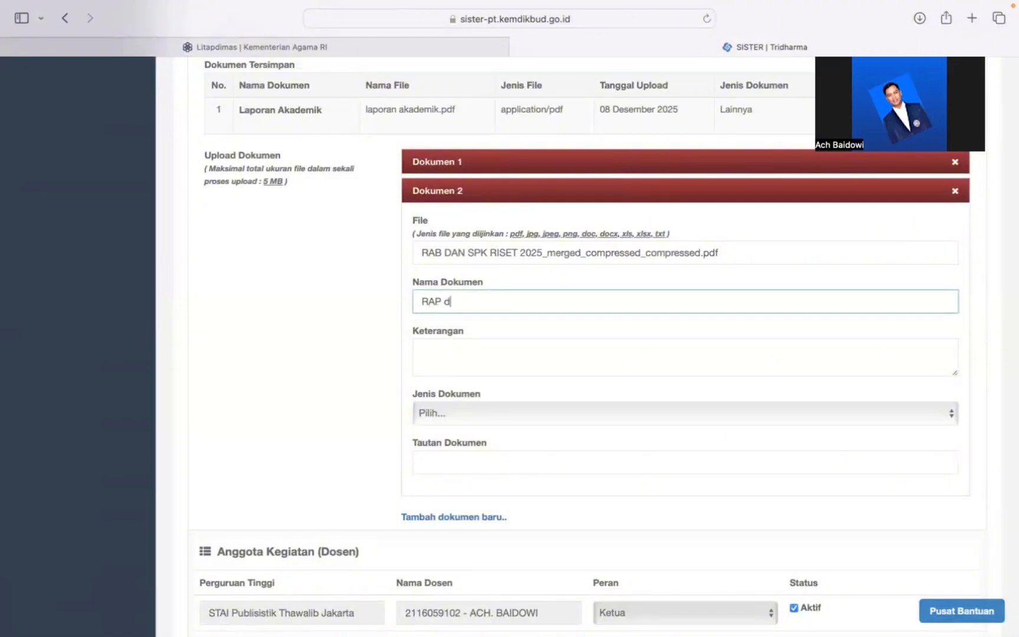
text(an SPK)
- Classify the RAP dan SPK document as Lainnya under Jenis Dokumen
click(441, 419)
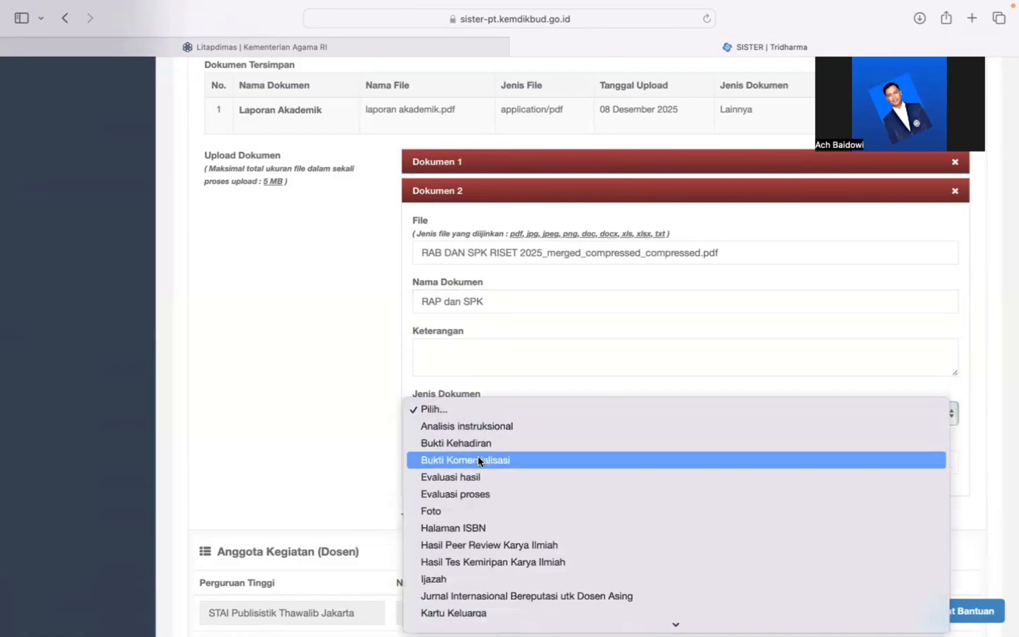
scroll(483, 473, down, 3)
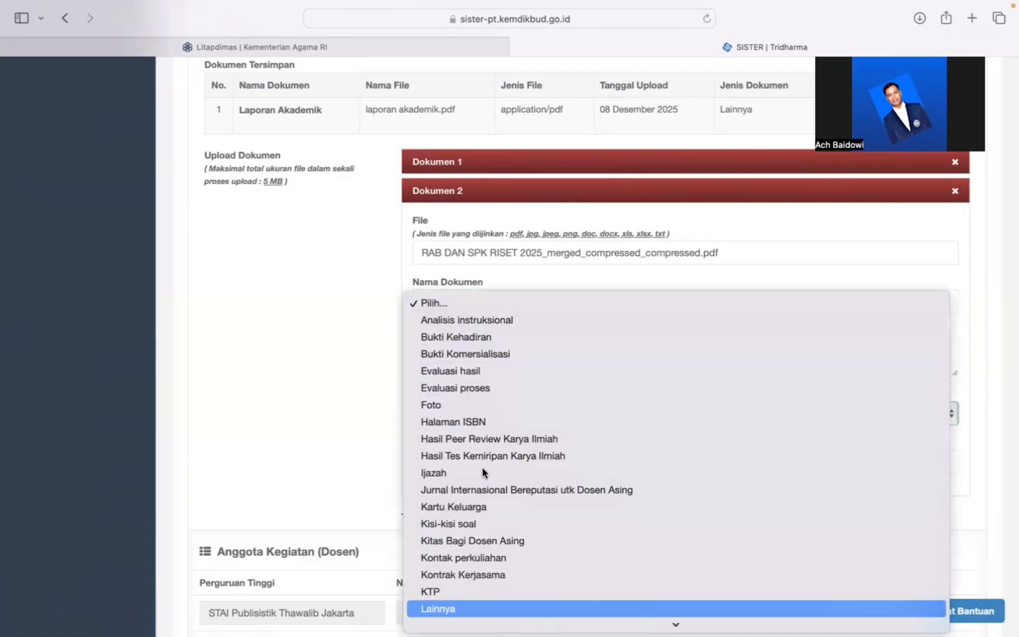
click(446, 611)
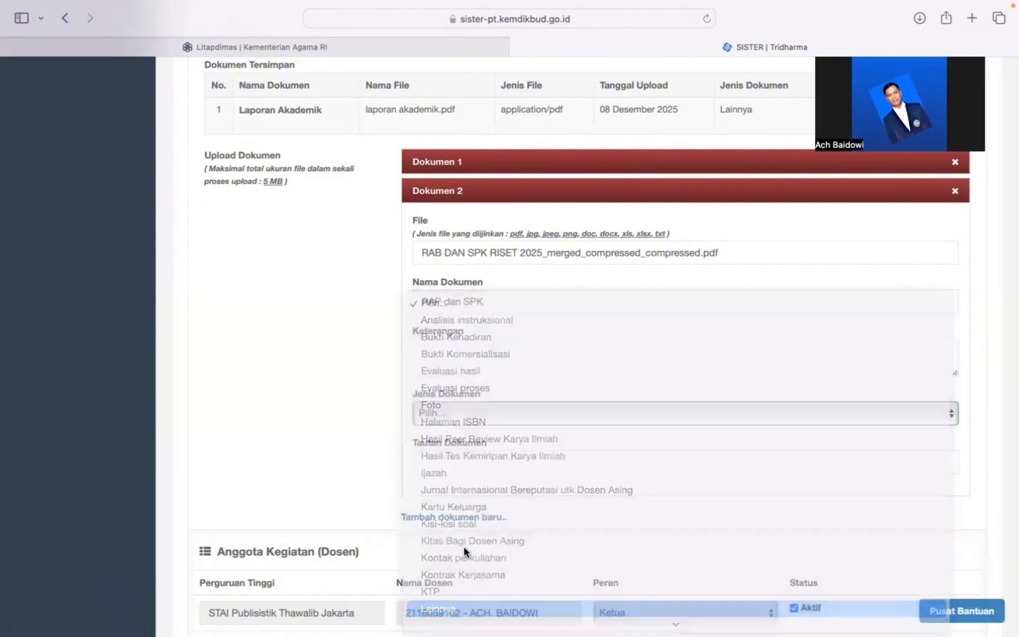
- Save the edited research record with its new documents and return to the Penelitian list
scroll(570, 412, down, 5)
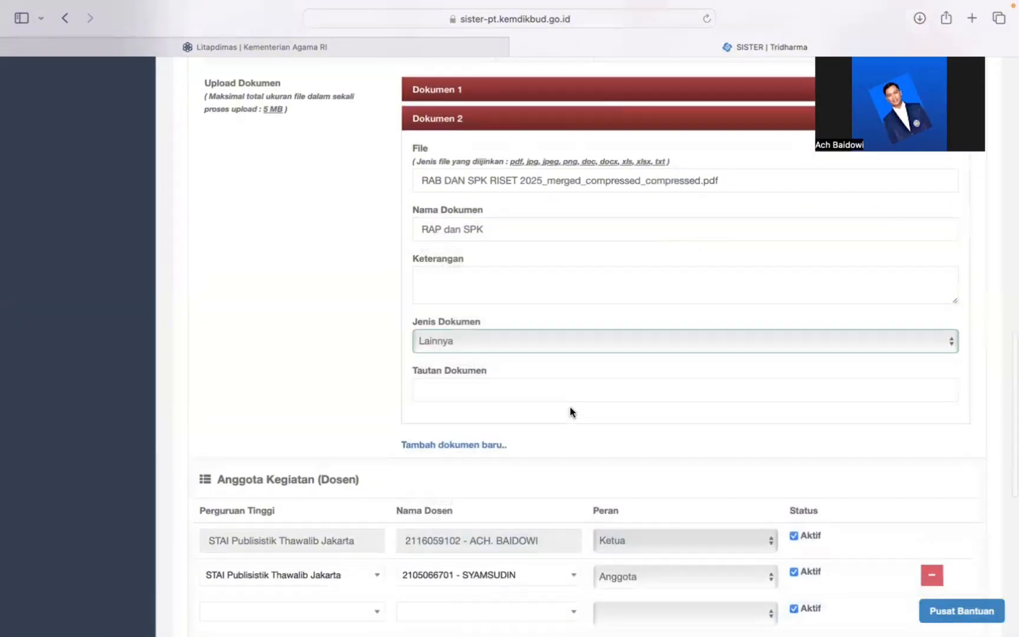
scroll(570, 407, down, 5)
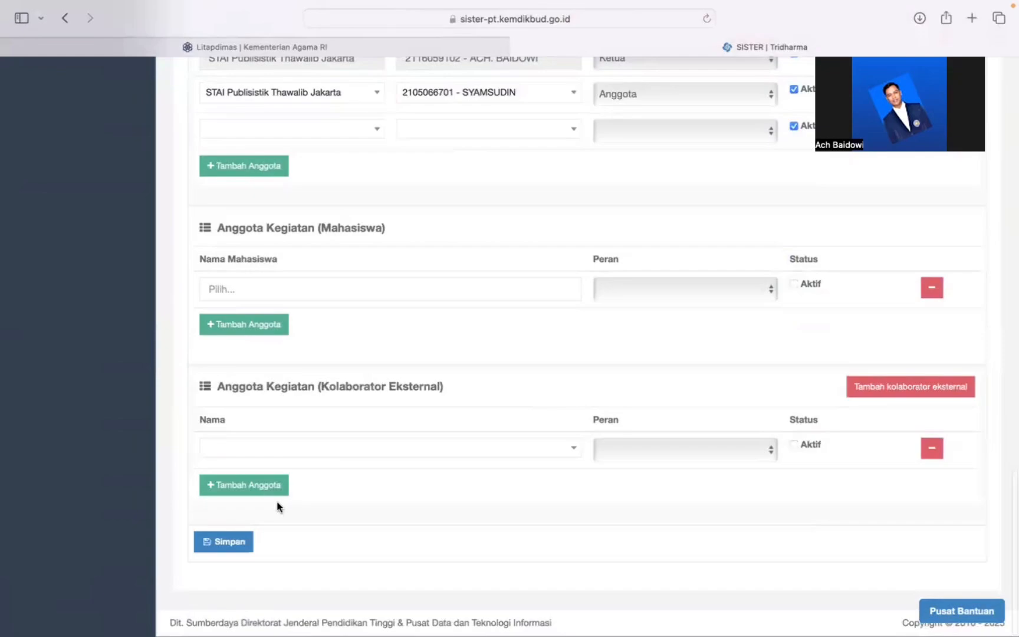
click(234, 545)
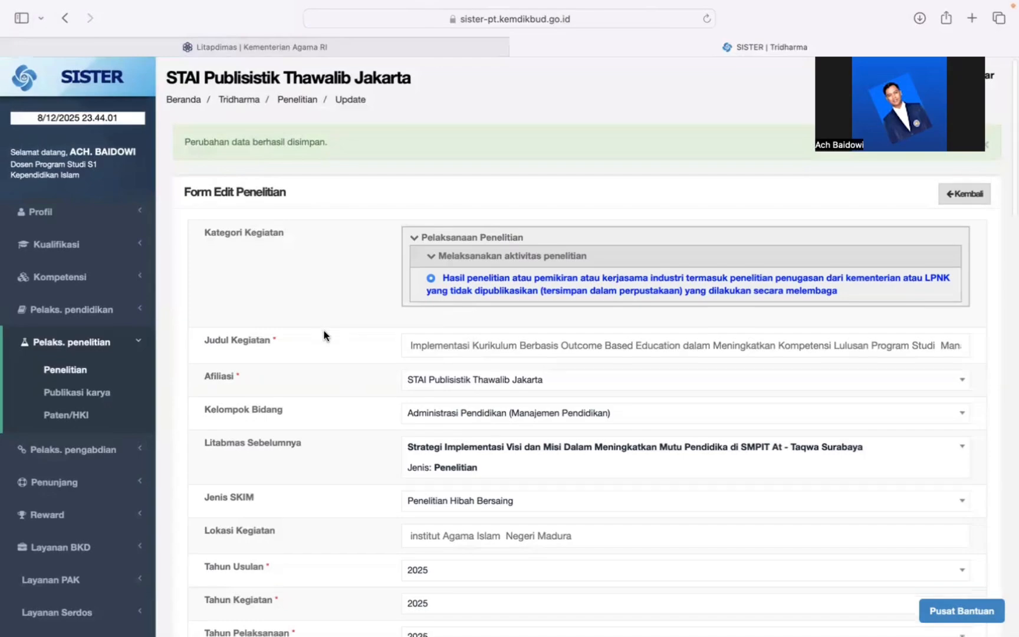
scroll(323, 331, down, 1)
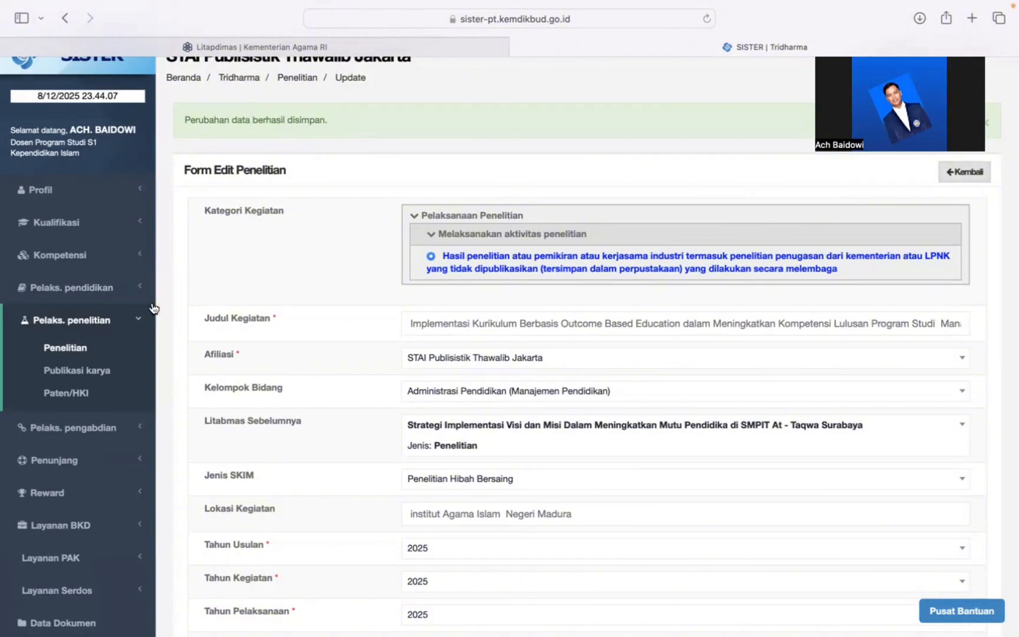
click(971, 173)
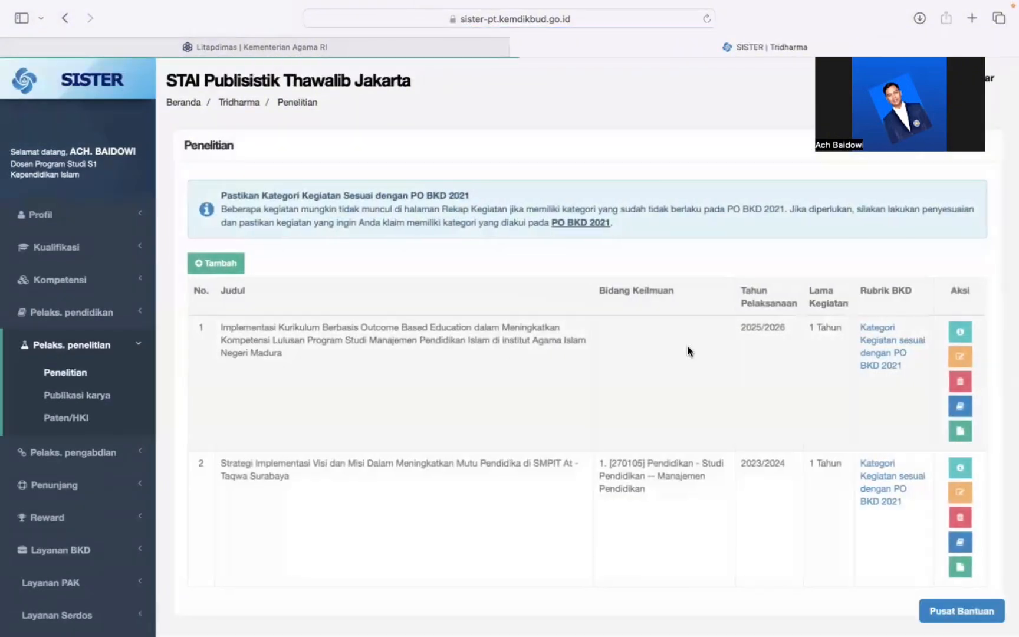
- Review the details, members and documents of the 2023/2024 "Strategi Implementasi Visi dan Misi" research record, and return to the Penelitian list
scroll(630, 337, down, 1)
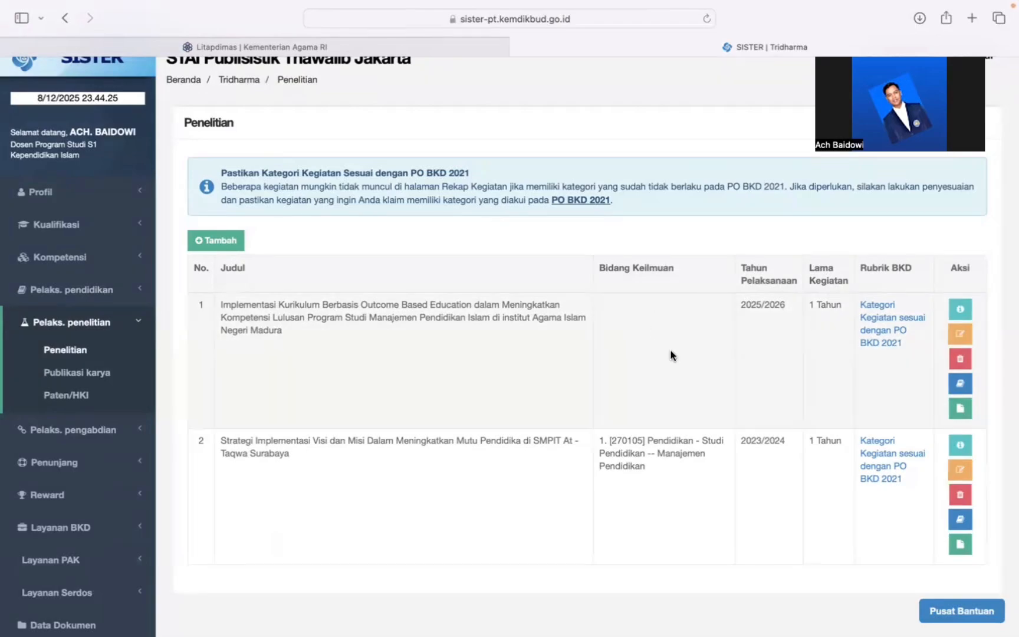
scroll(647, 473, down, 1)
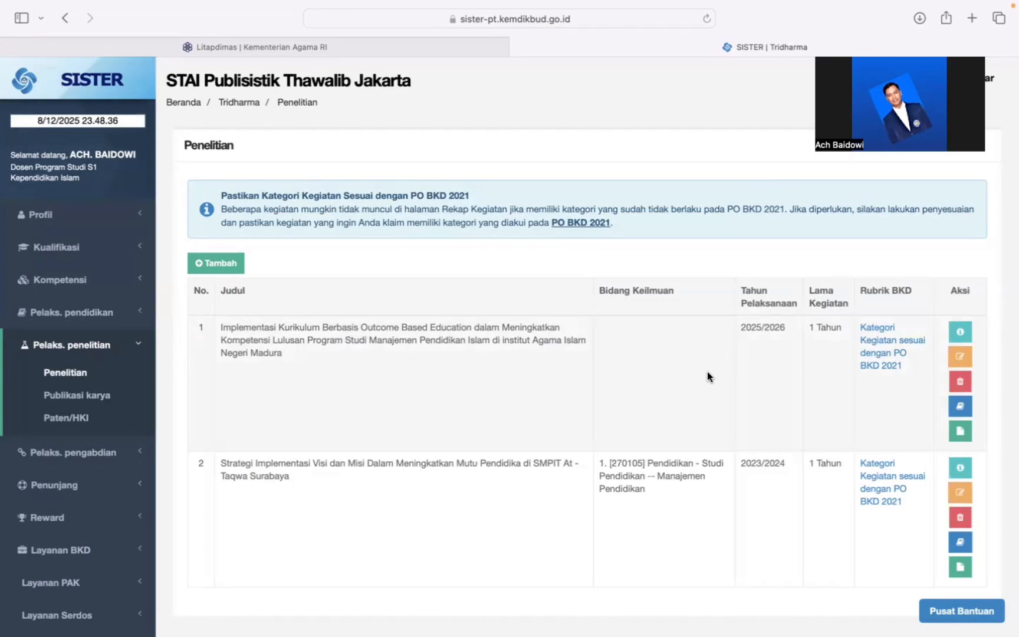
scroll(509, 411, down, 2)
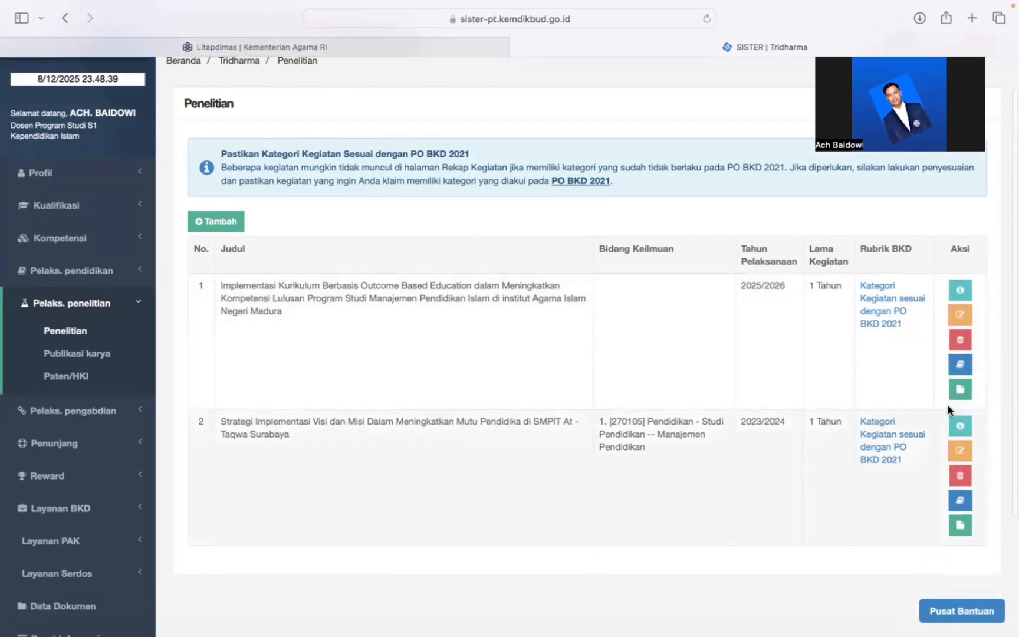
click(960, 425)
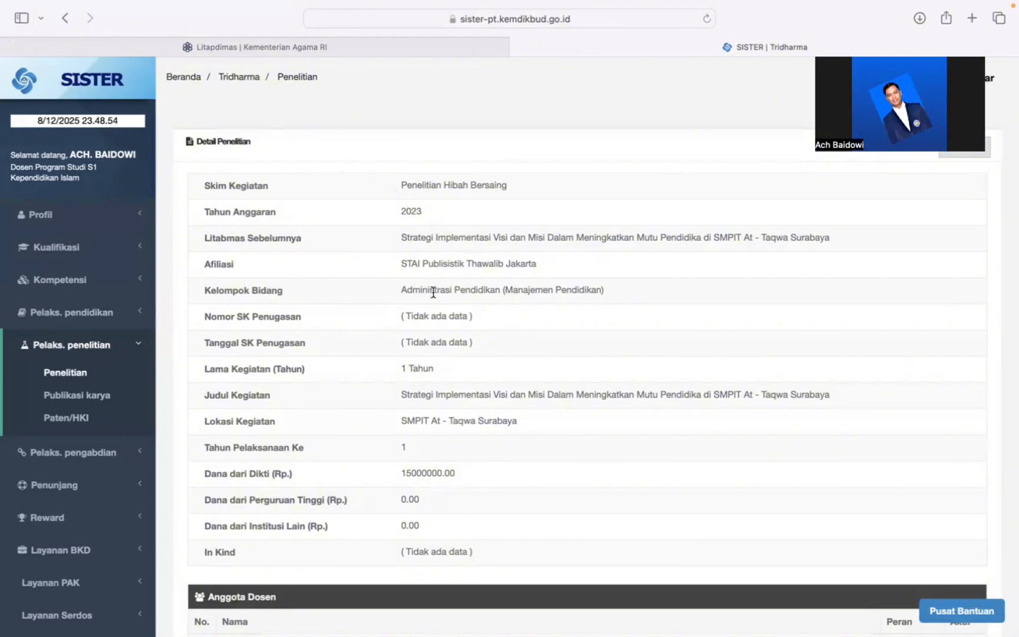
scroll(465, 327, down, 1)
scroll(464, 328, down, 1)
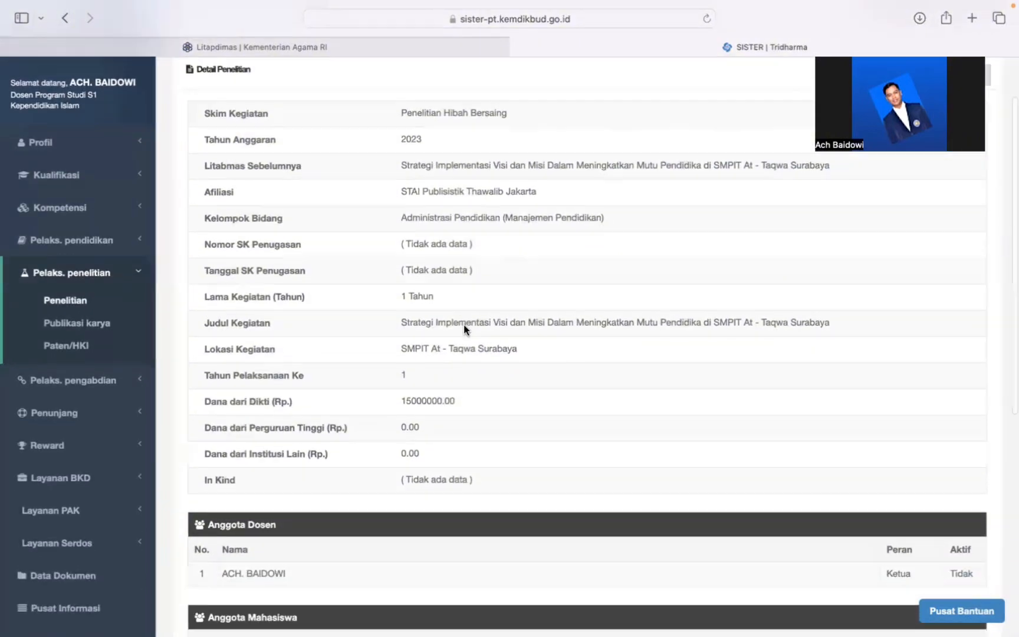
scroll(463, 329, up, 2)
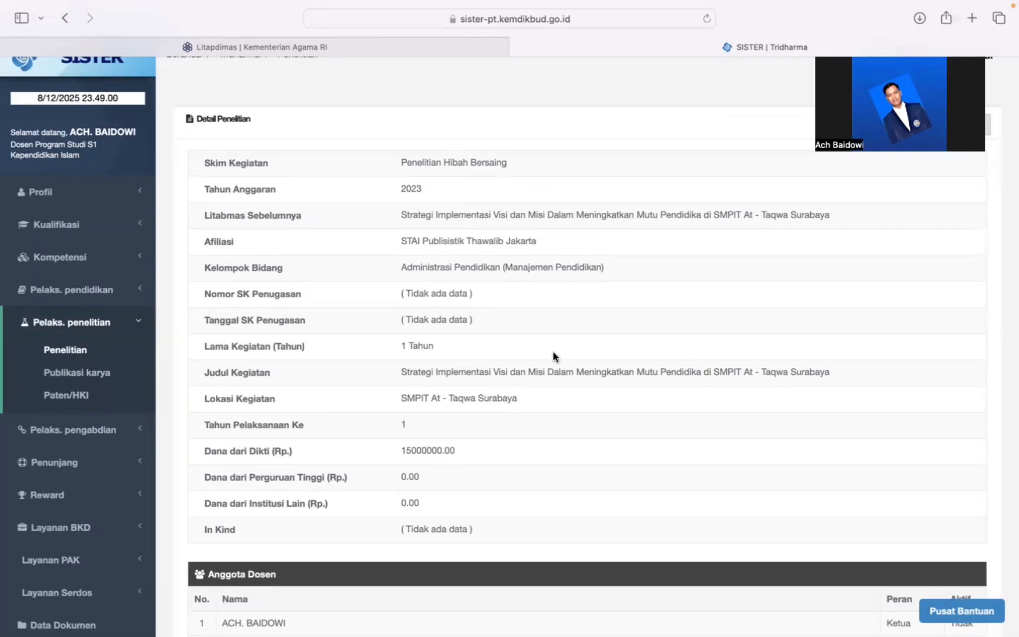
scroll(553, 355, down, 3)
scroll(553, 355, down, 10)
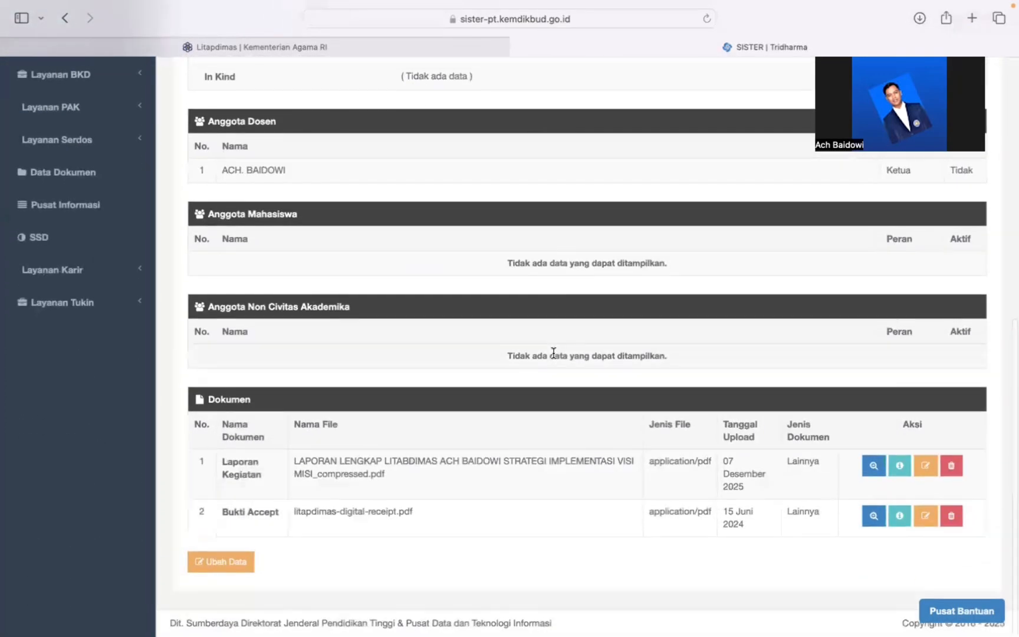
scroll(553, 352, up, 14)
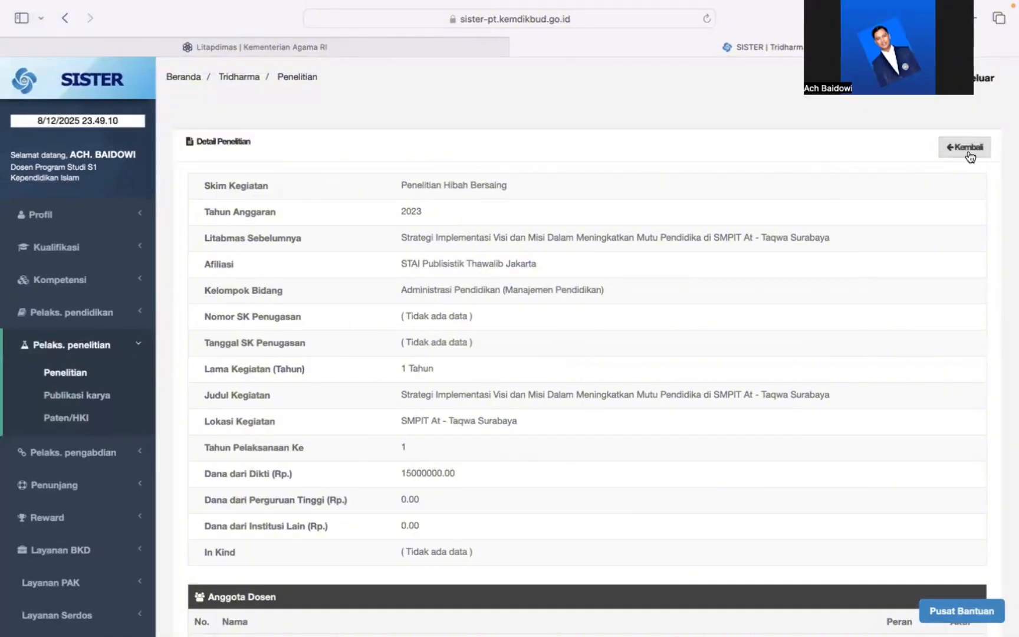
click(962, 150)
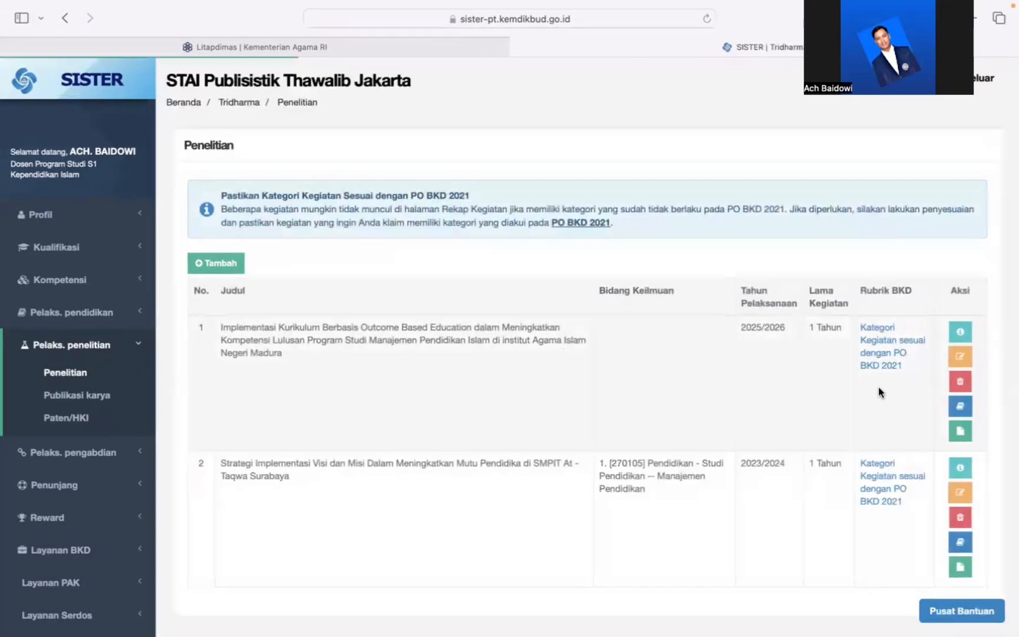
- Review the details, lecturer members and uploaded documents of the 2025/2026 "Implementasi Kurikulum" research record, and return to the Penelitian list
click(960, 335)
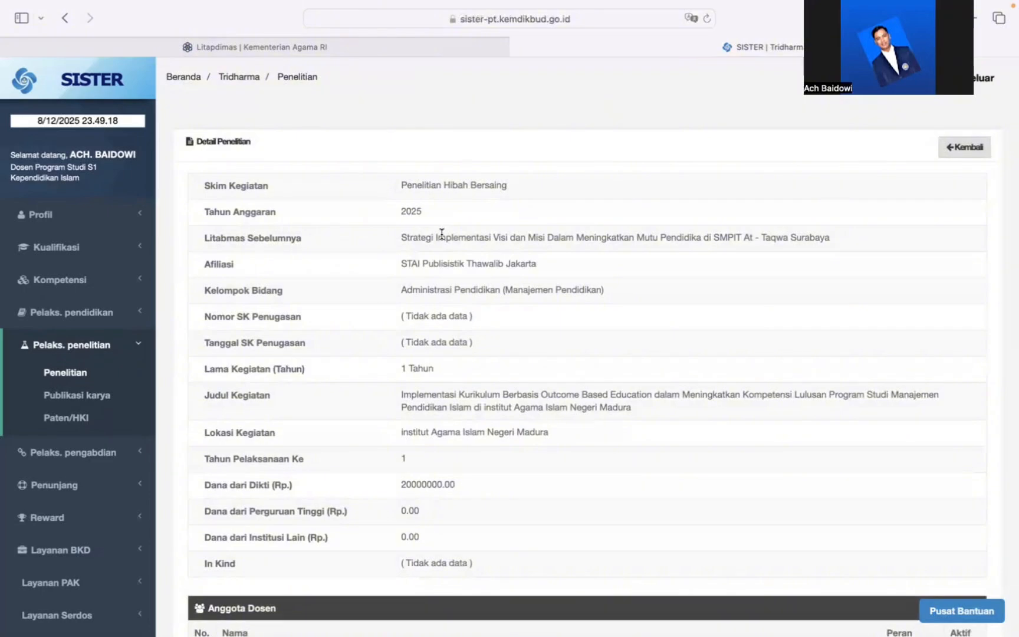
click(963, 148)
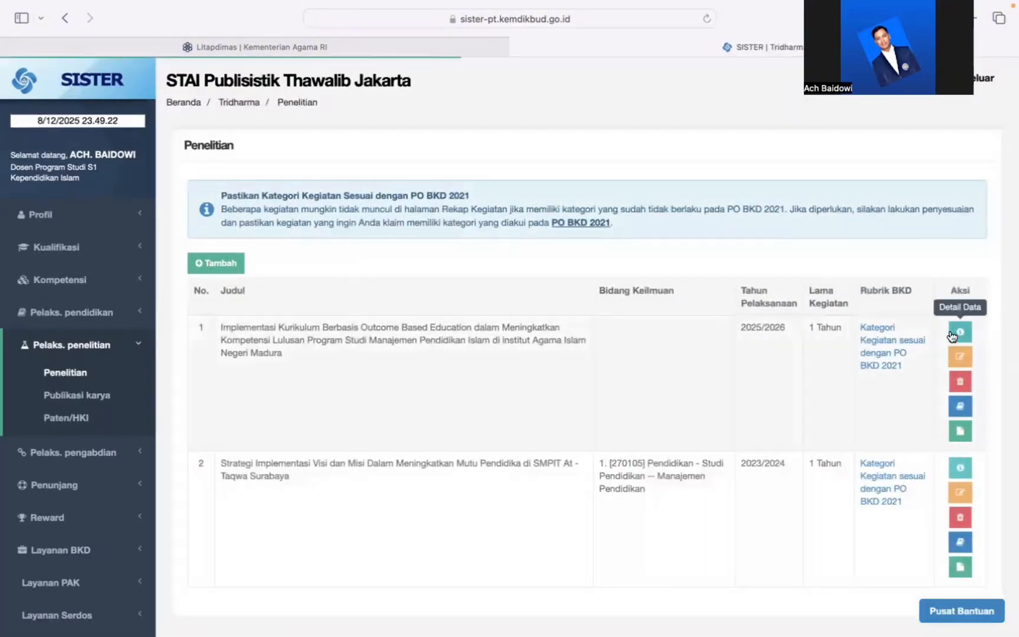
click(962, 332)
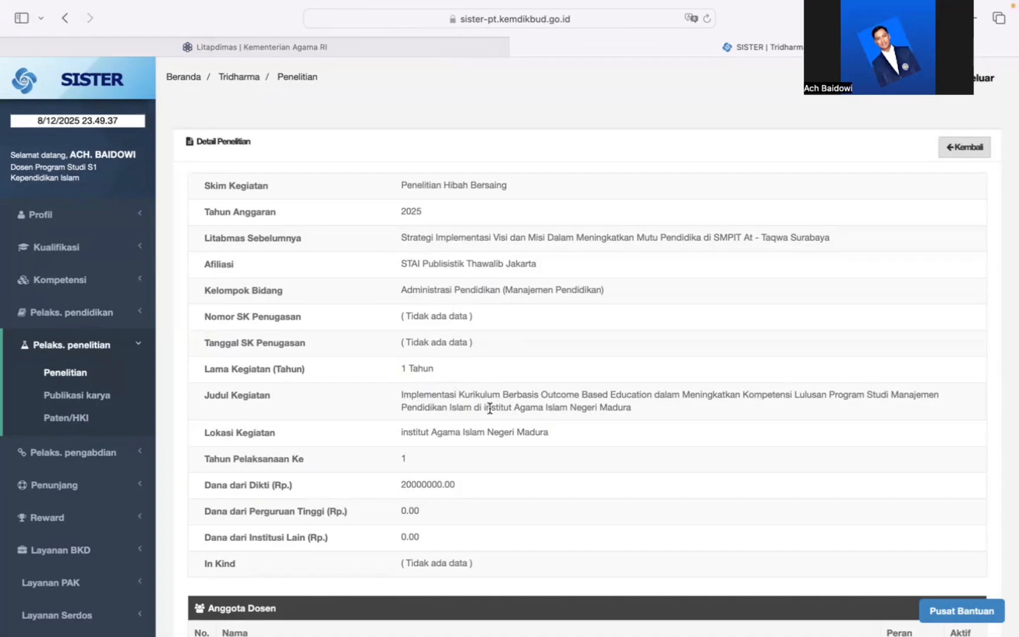
scroll(489, 408, down, 2)
scroll(490, 410, down, 4)
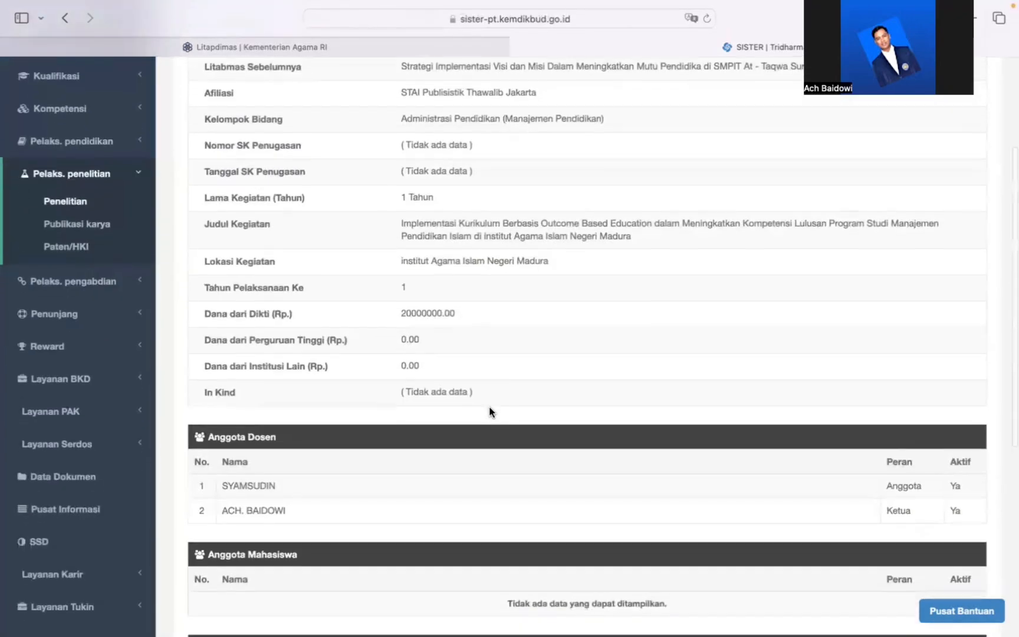
scroll(490, 412, down, 3)
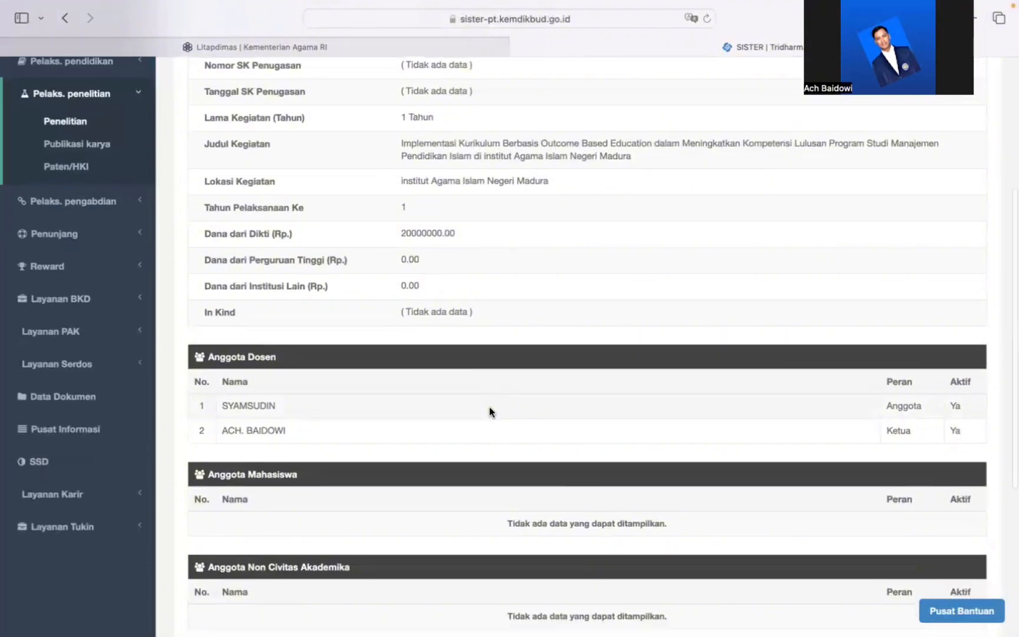
scroll(489, 411, down, 10)
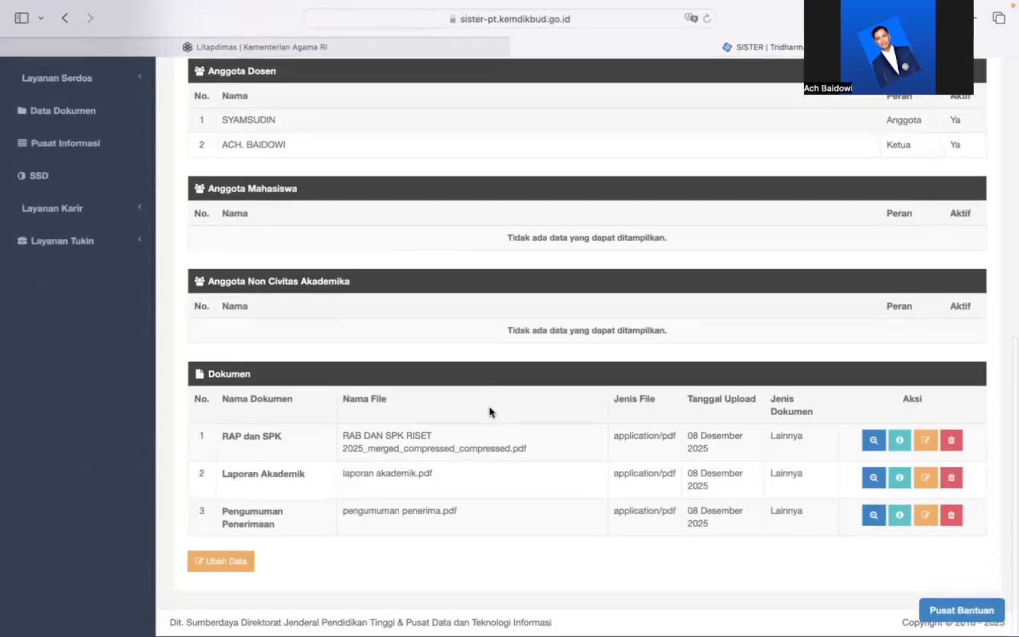
scroll(490, 412, up, 20)
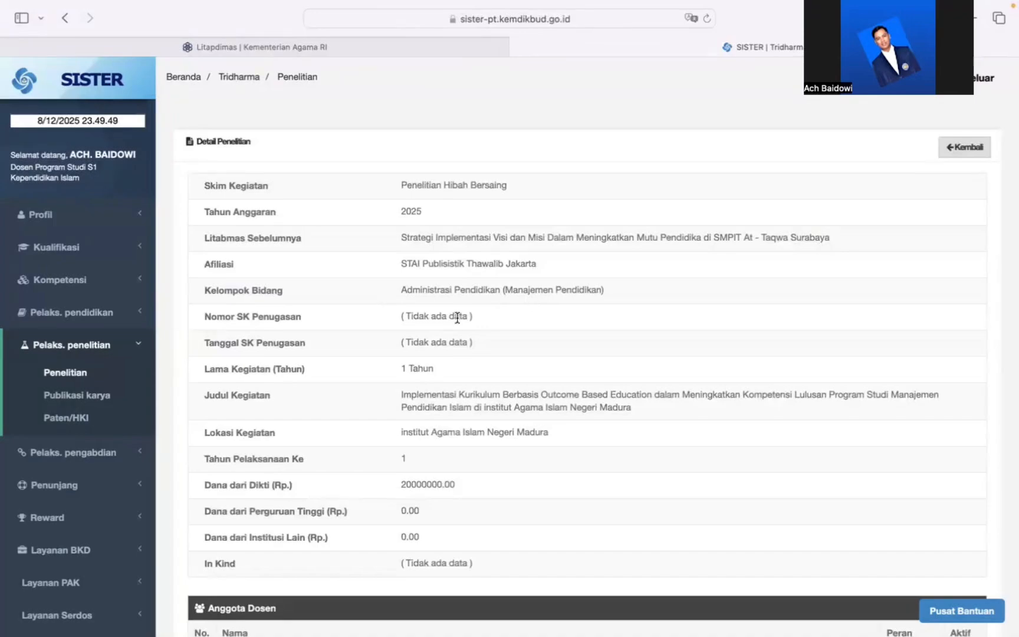
click(71, 374)
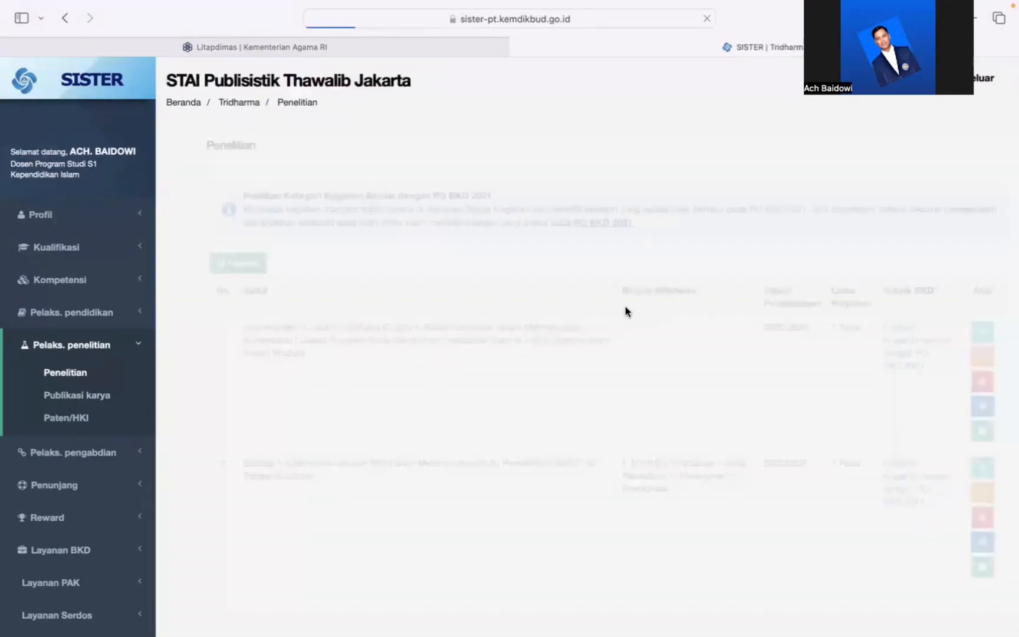